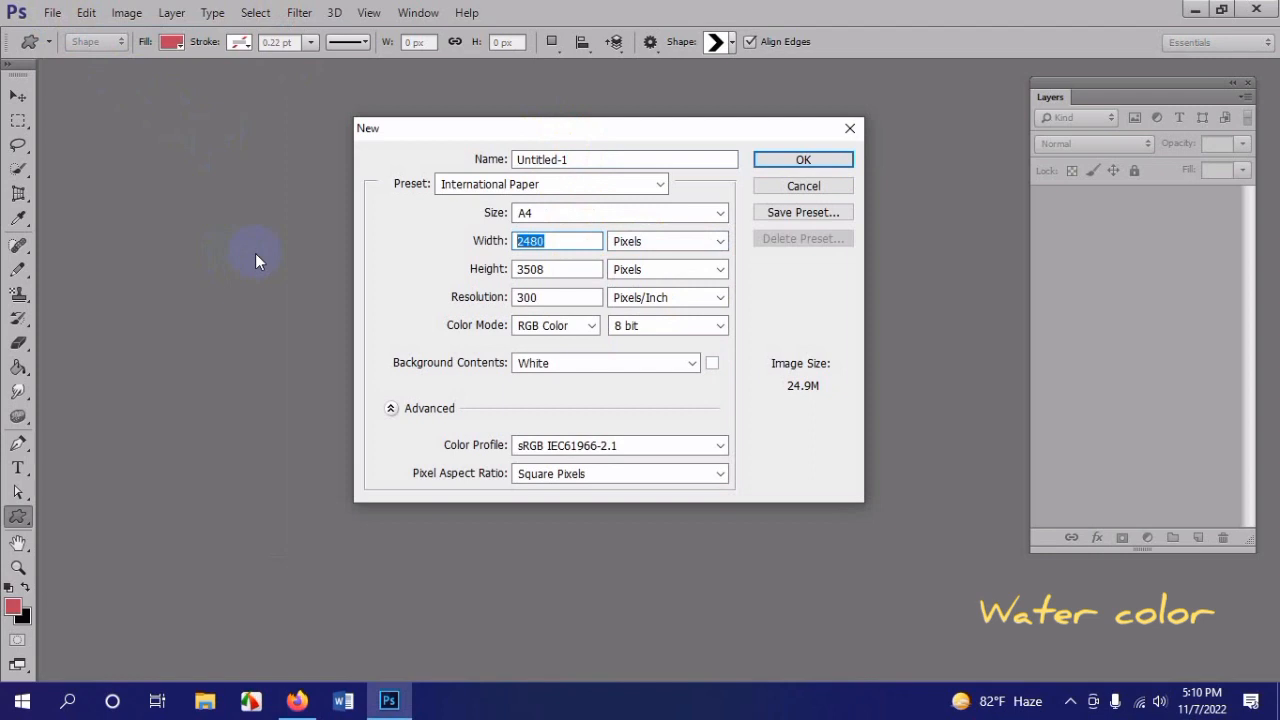
Step: Create a new blank document 4500 pixels wide and 5400 pixels high
type("4500")
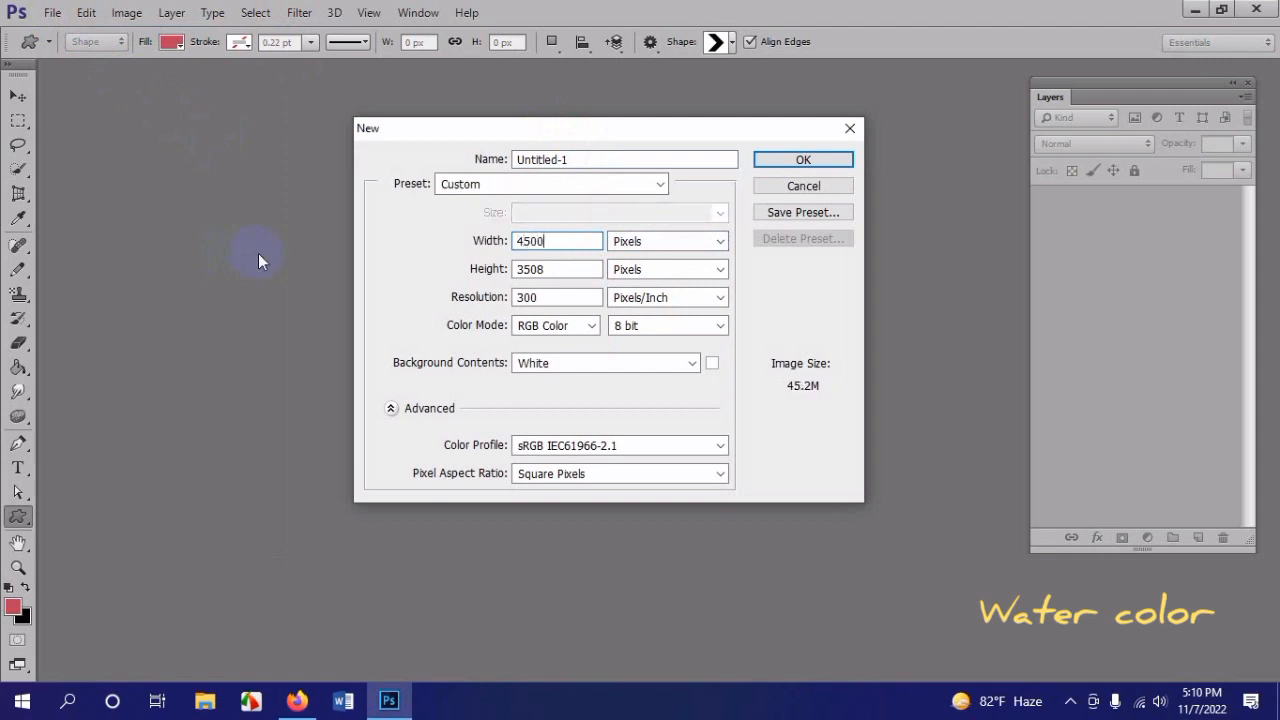
key("Tab")
type("5")
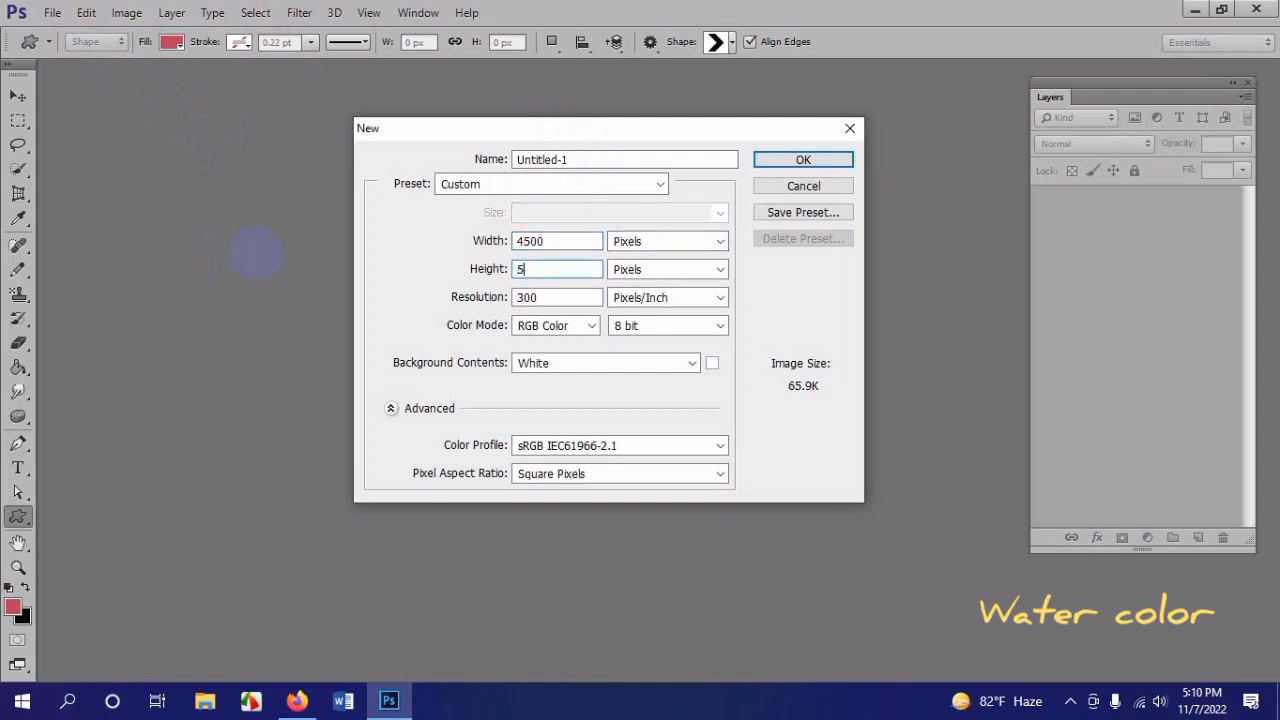
type("400")
key("Return")
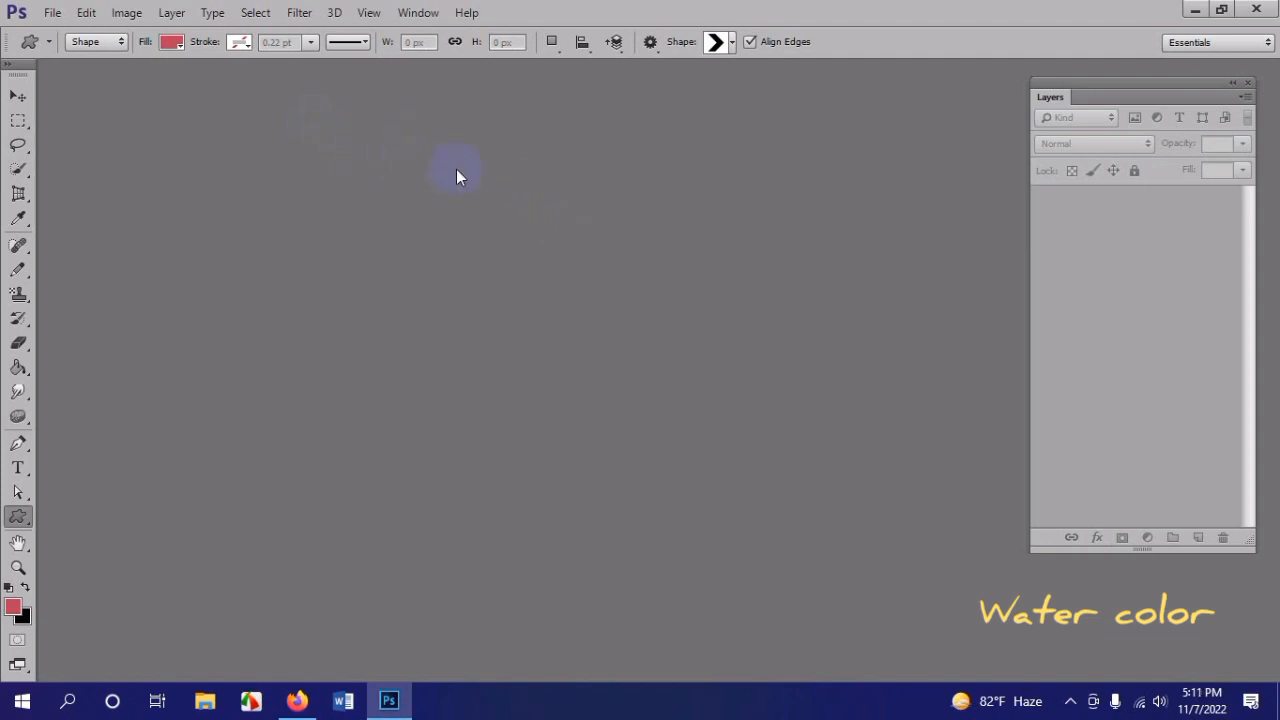
Step: Add a text layer reading "IF YOU" in the upper part of the canvas with the font size at 72 pt
scroll(699, 326, "down", 2)
scroll(702, 323, "up", 3)
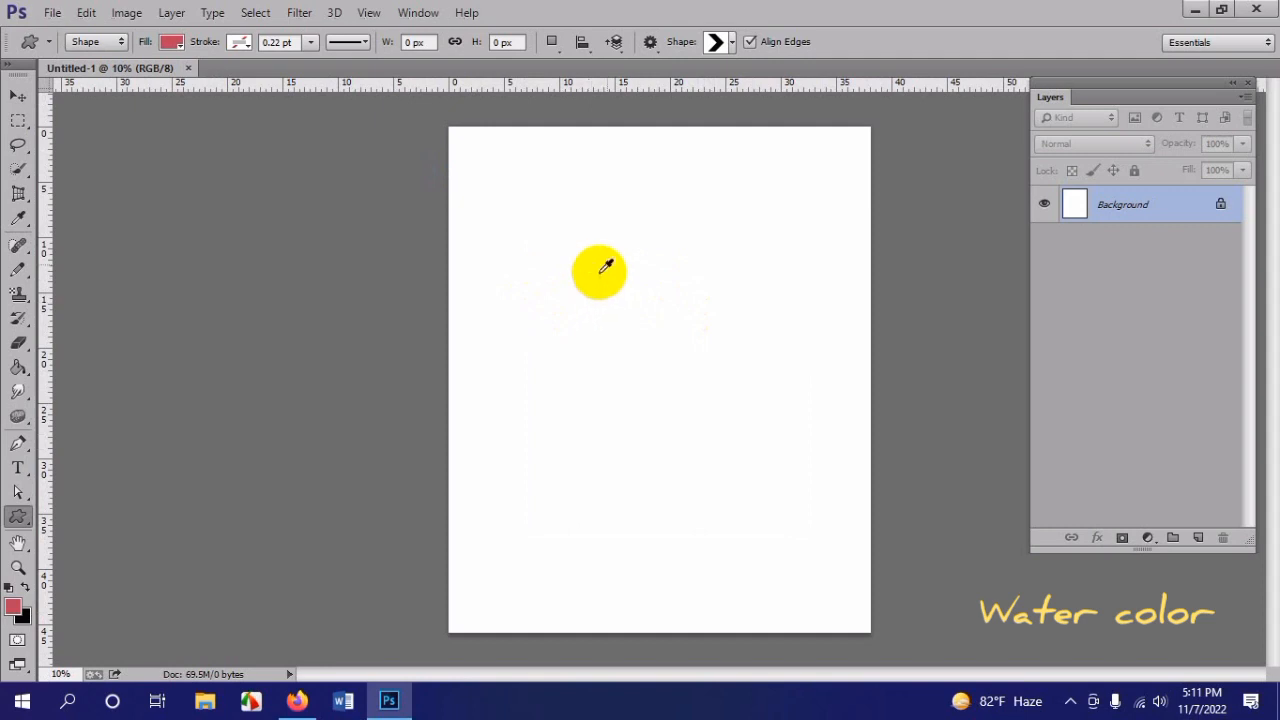
scroll(610, 260, "up", 1)
scroll(620, 251, "down", 2)
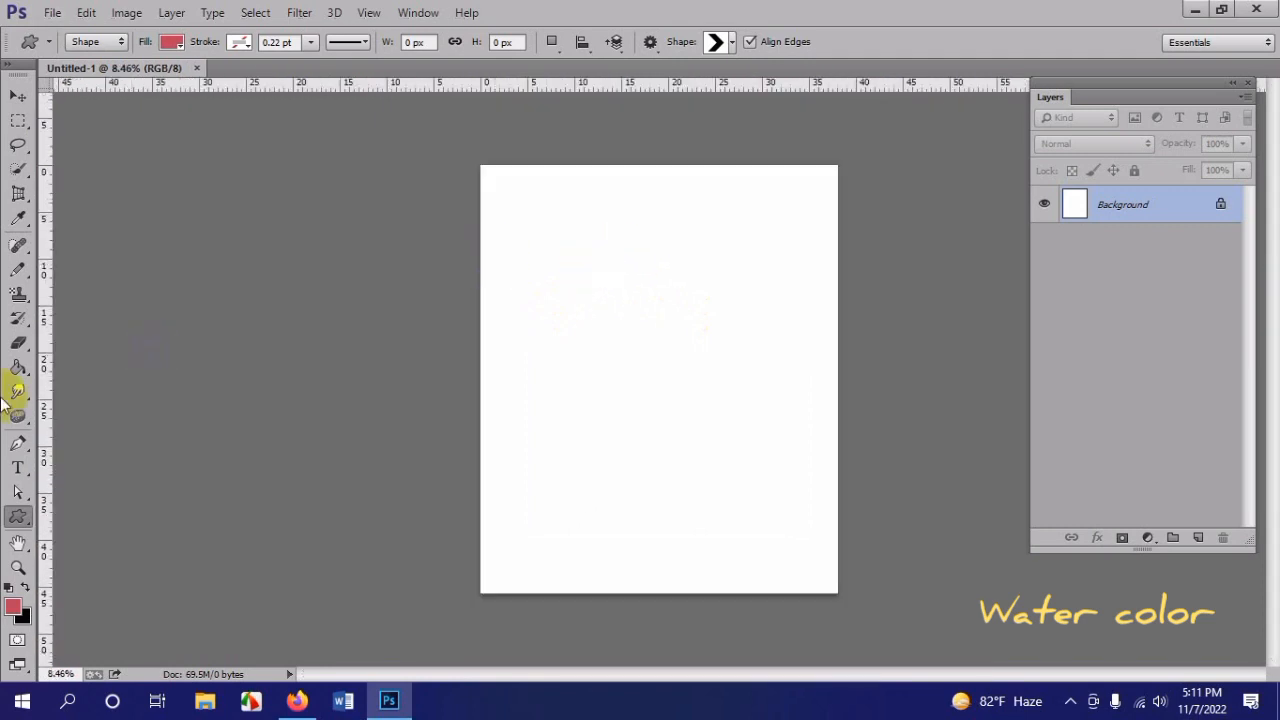
left_click(18, 470)
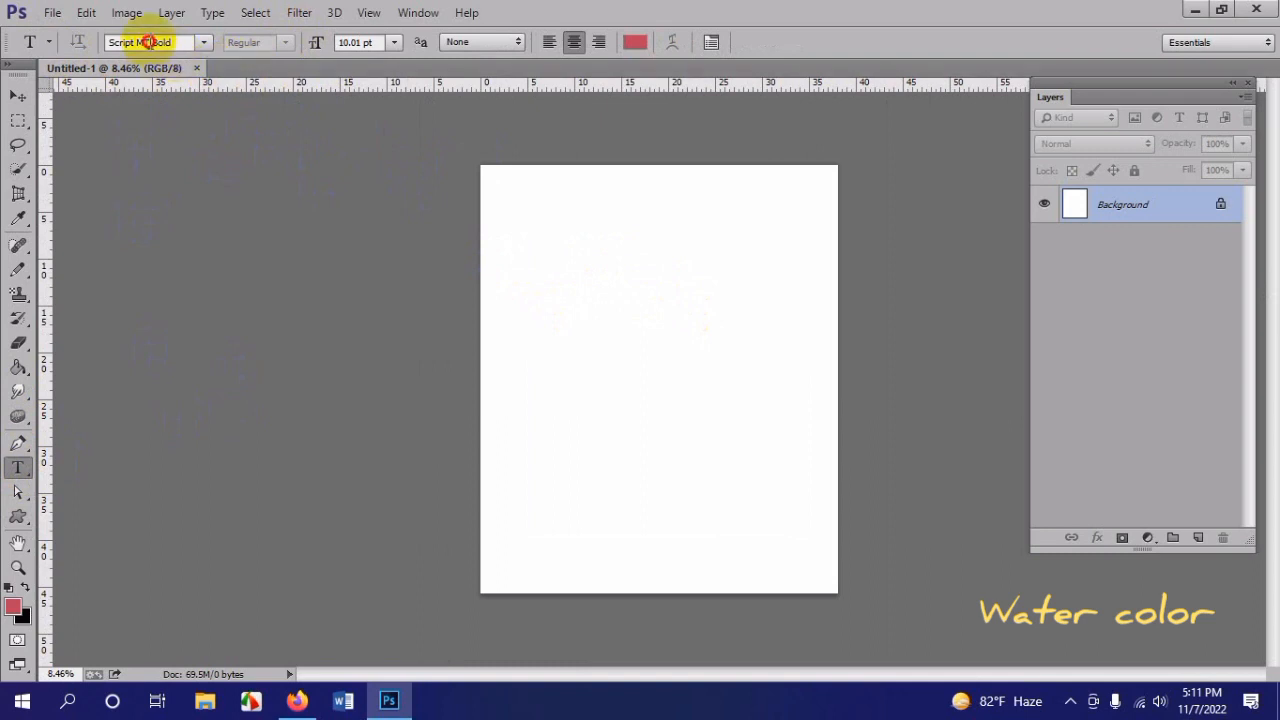
left_click(145, 42)
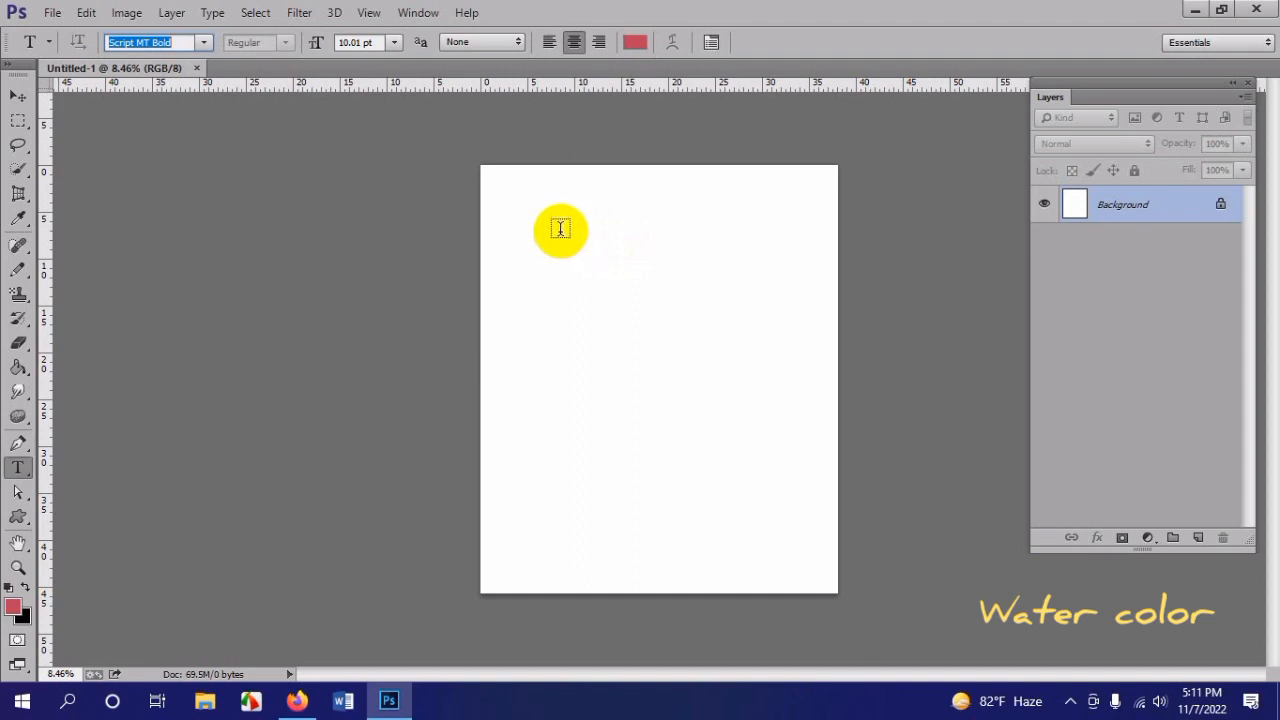
left_click(22, 476)
left_click(100, 462)
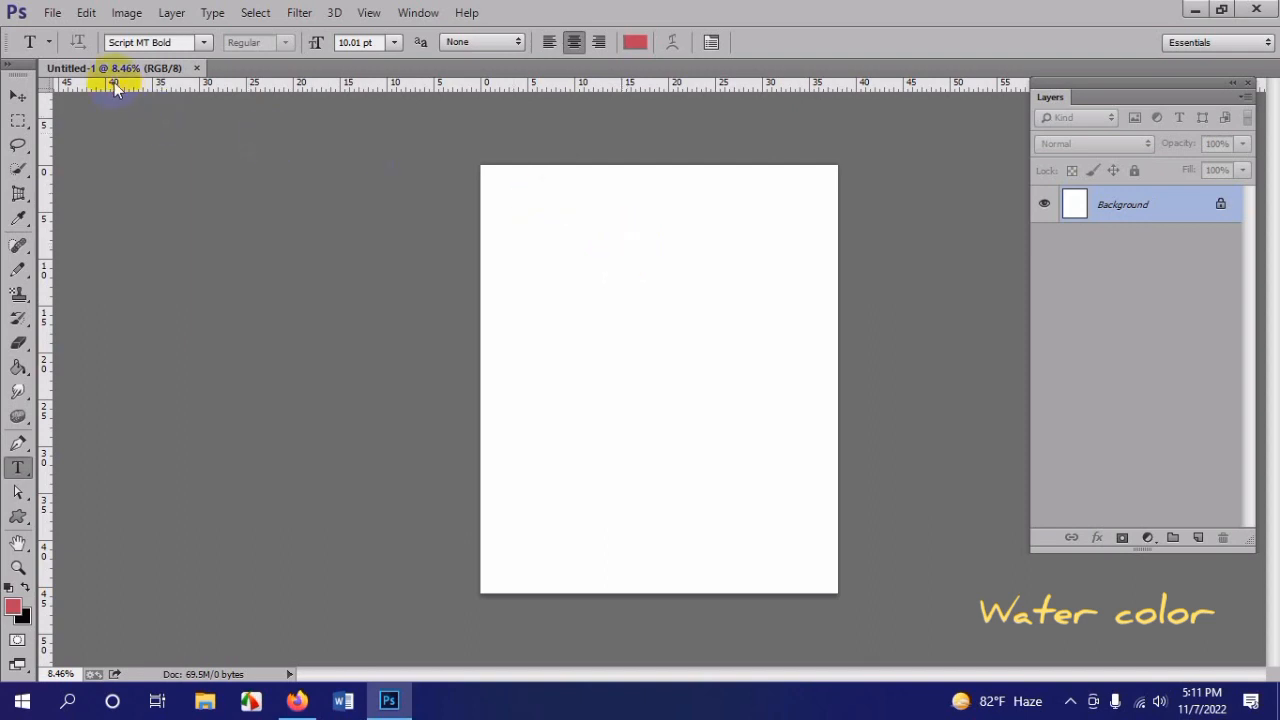
left_click(585, 305)
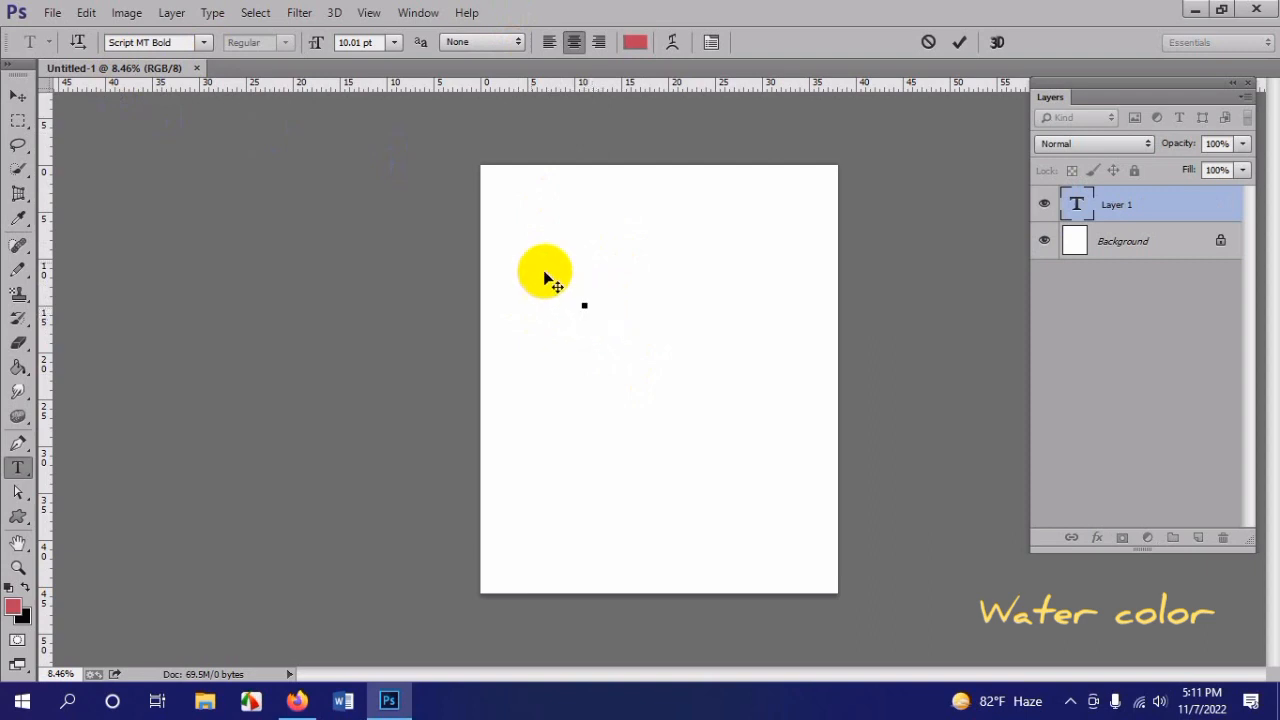
left_click(395, 46)
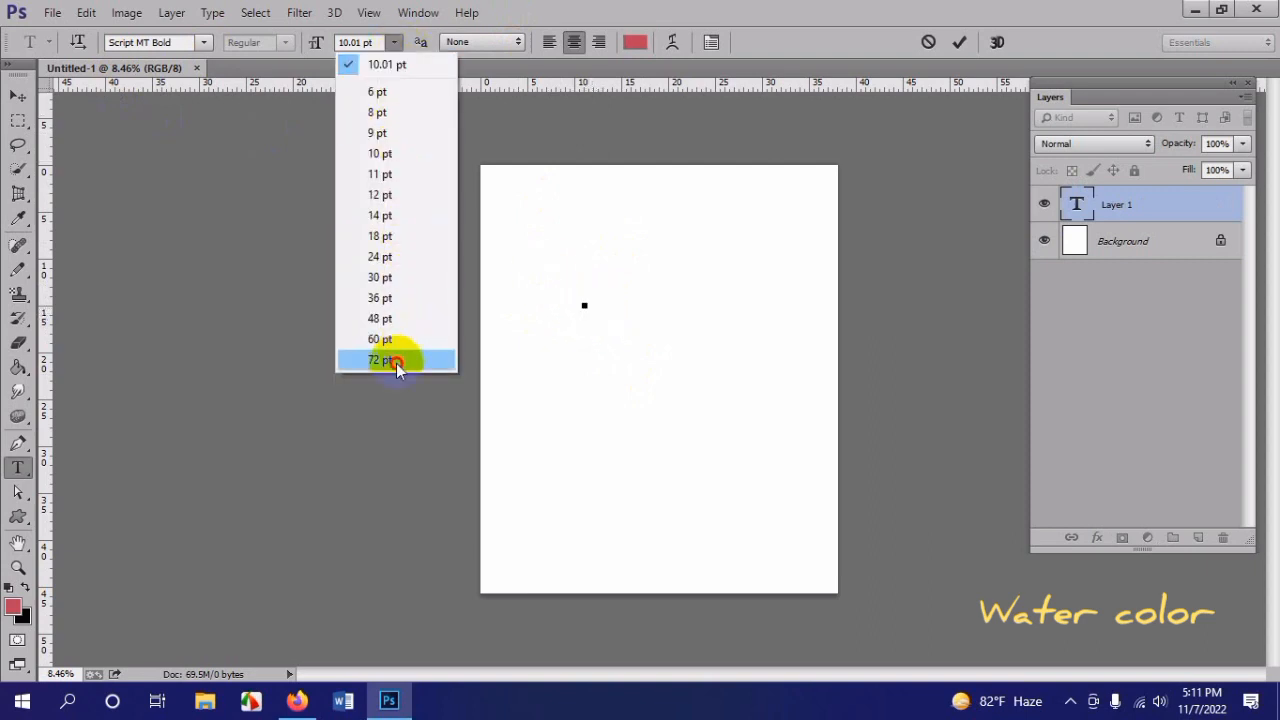
left_click(396, 363)
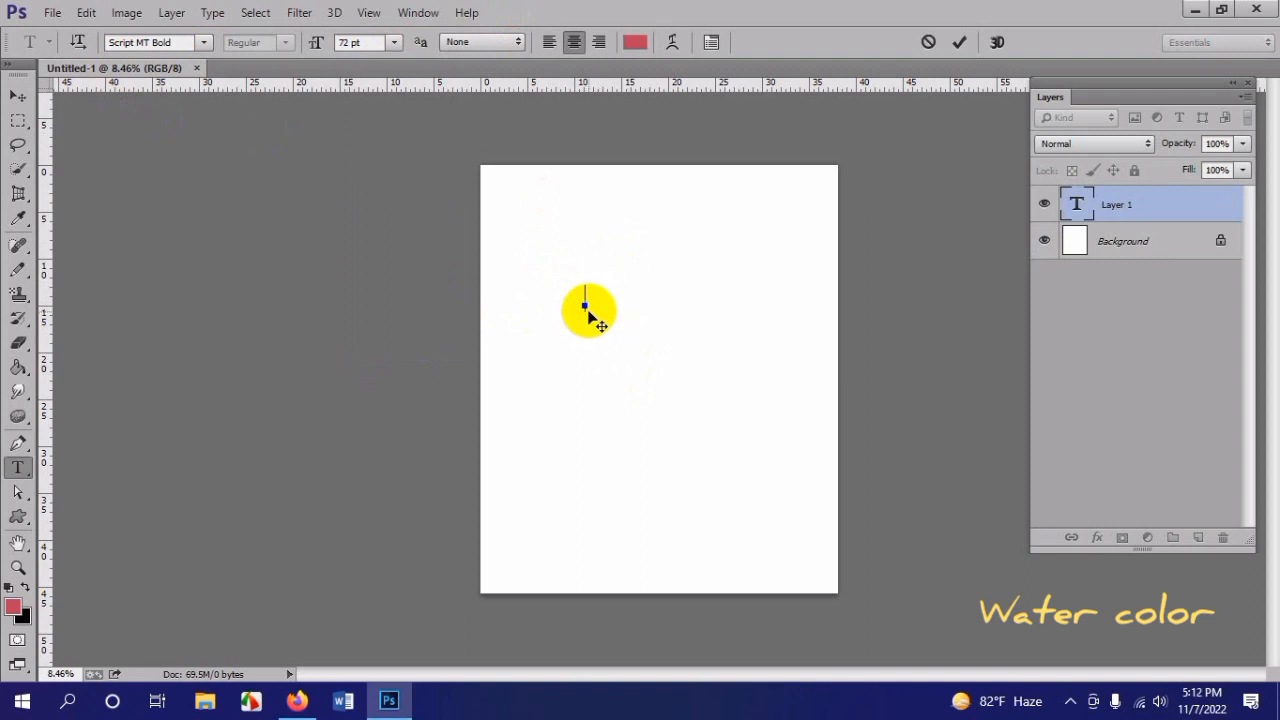
type("IF YOU")
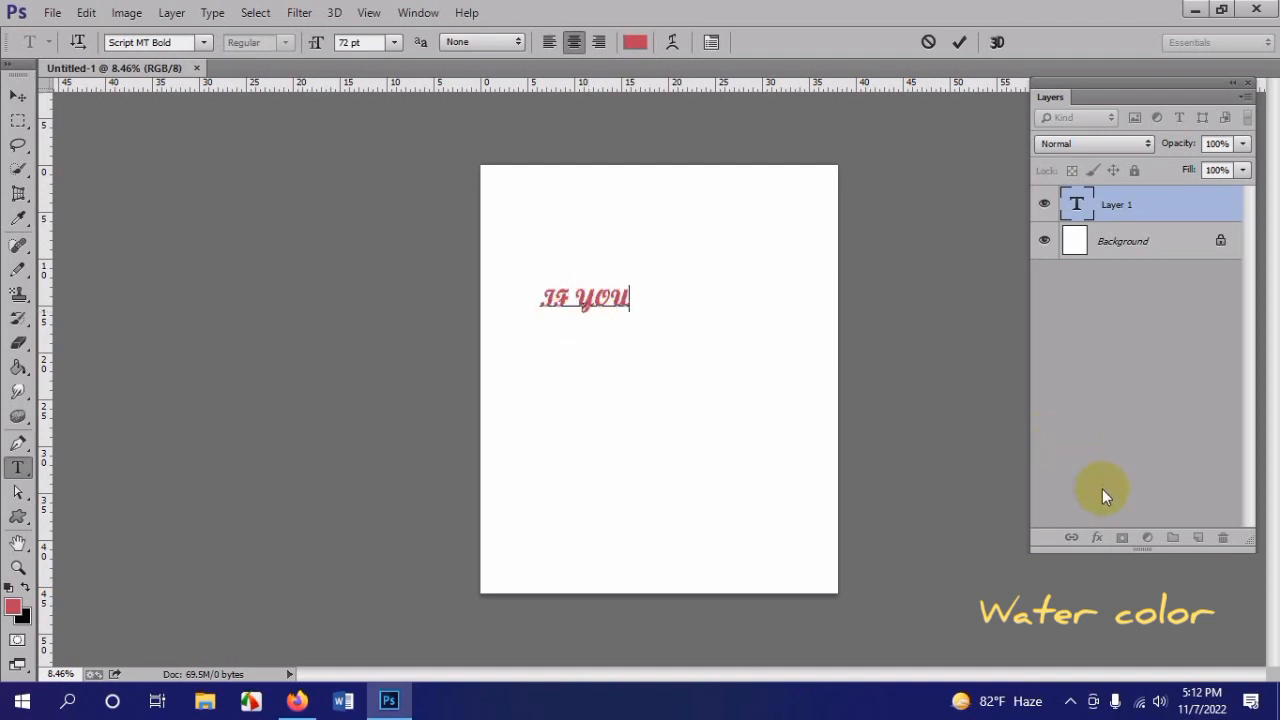
Step: Select the whole "IF YOU" text and change its color to dark red #720101
scroll(981, 545, "up", 3)
triple_click(568, 286)
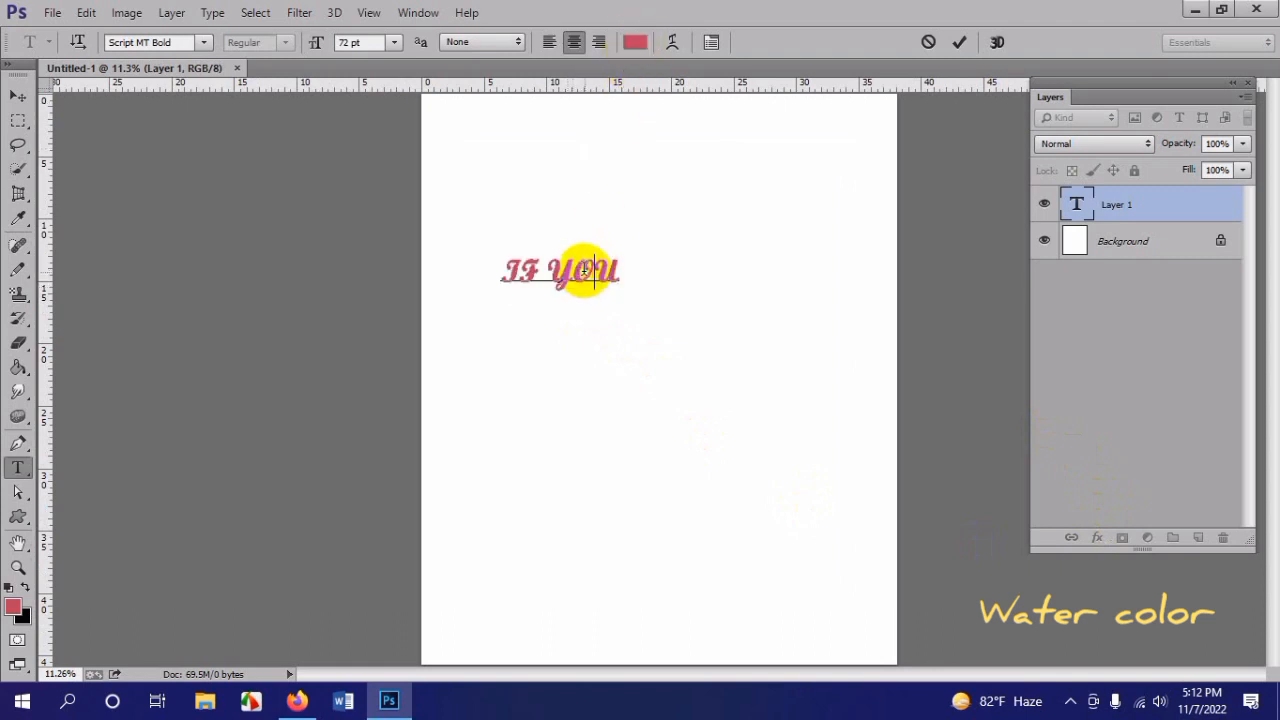
double_click(581, 268)
triple_click(580, 266)
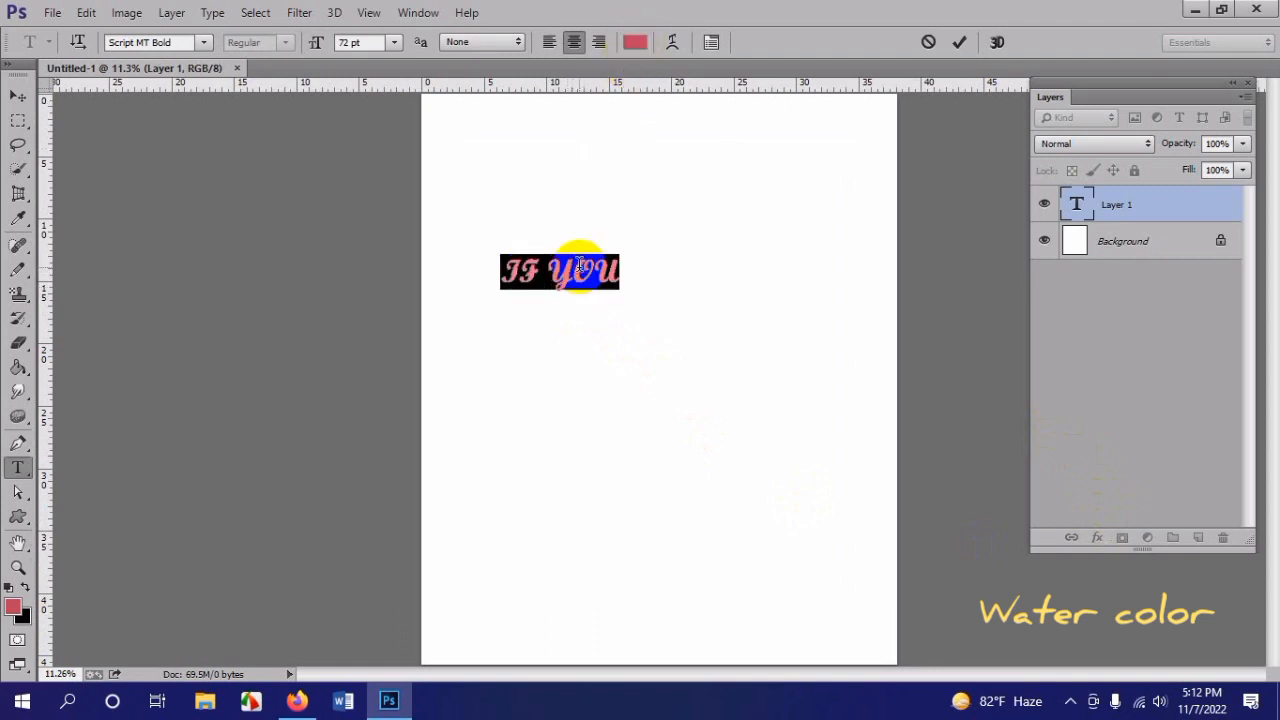
left_click(619, 266)
left_click_drag(619, 266, 486, 266)
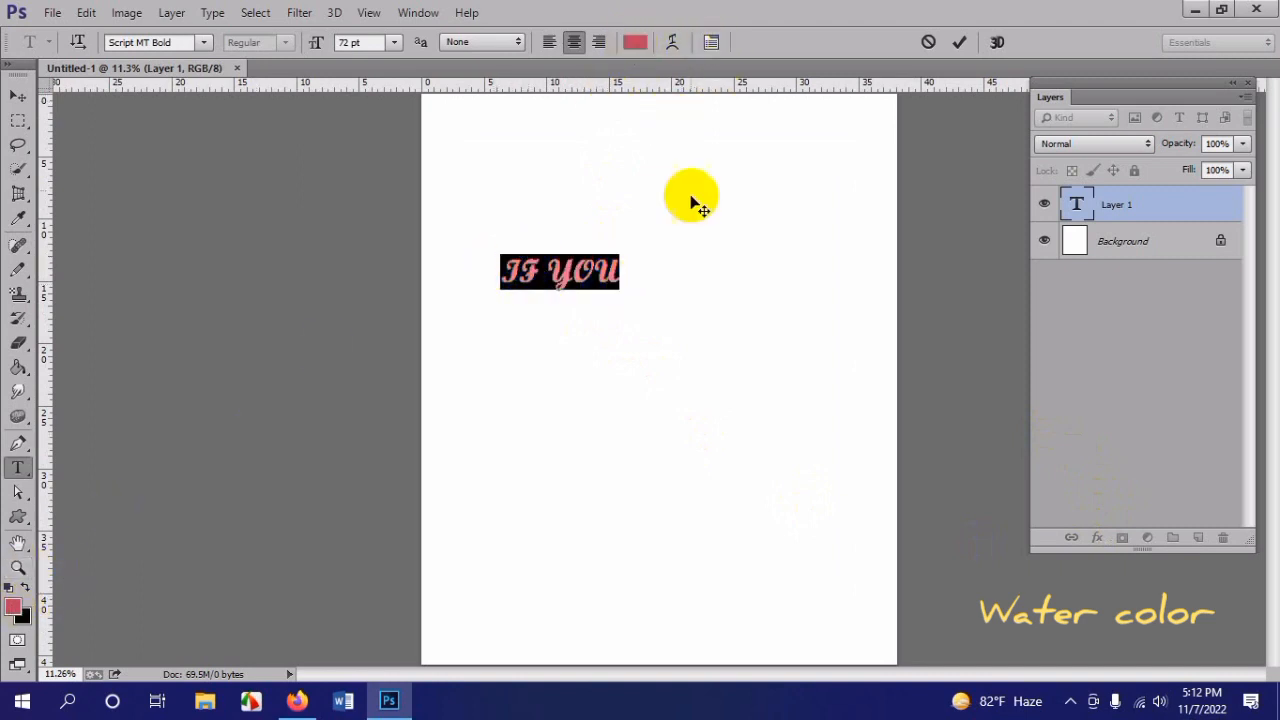
left_click(634, 41)
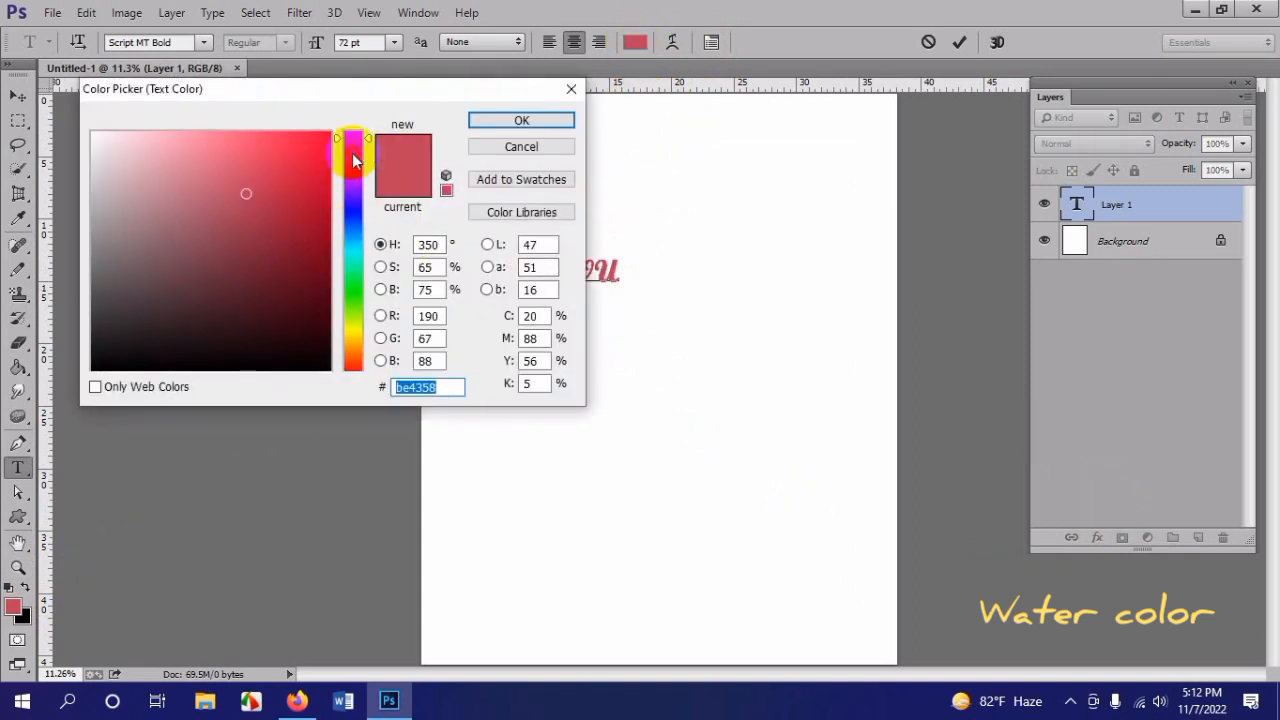
left_click_drag(354, 157, 354, 120)
left_click_drag(287, 211, 329, 260)
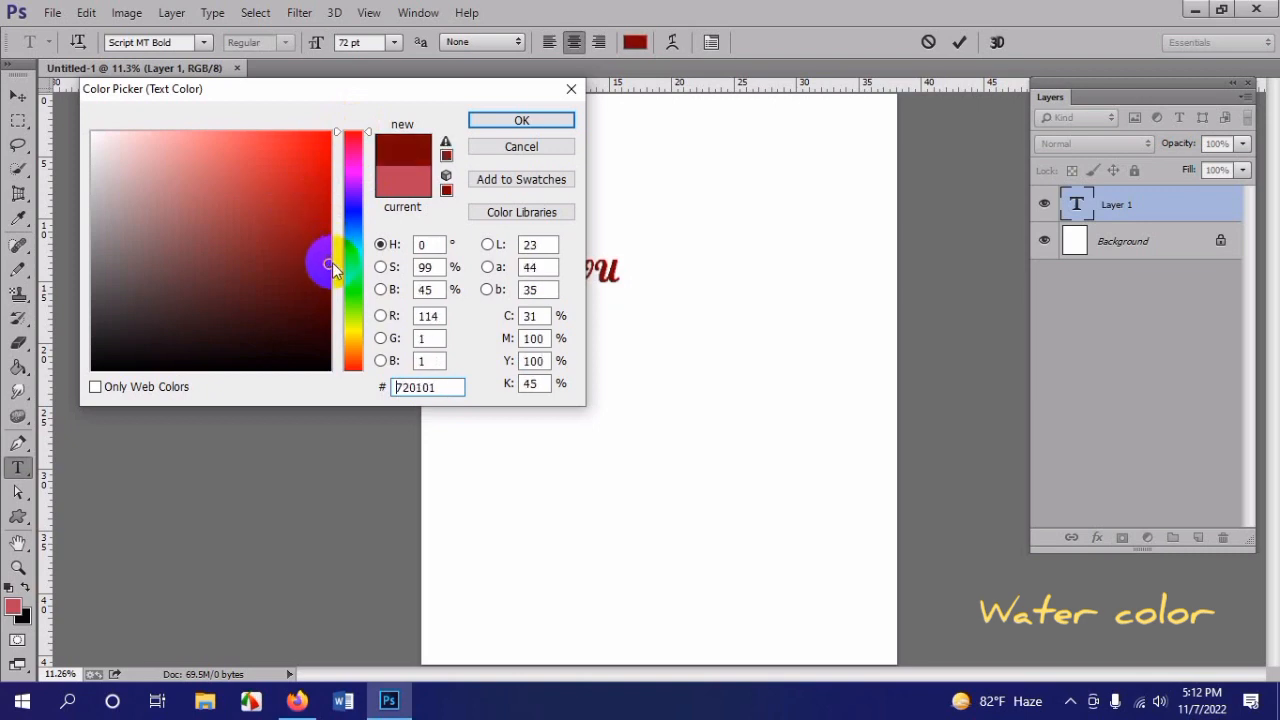
left_click(521, 120)
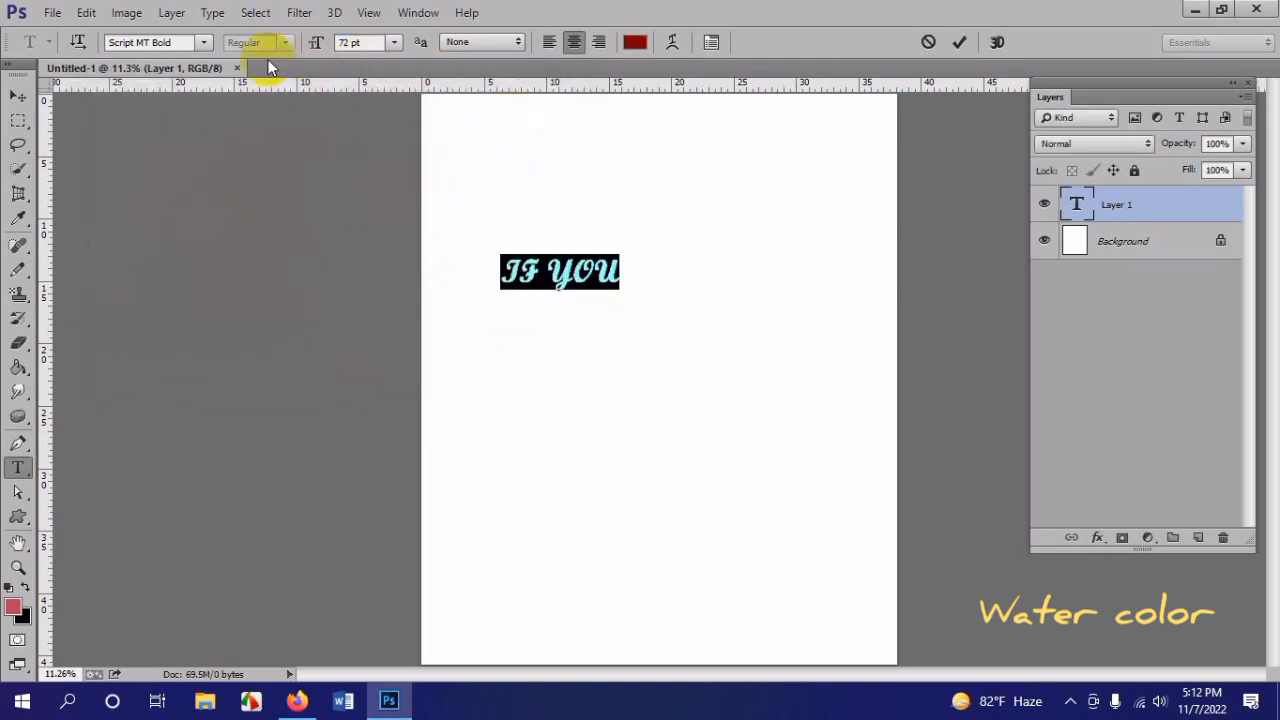
Step: Change the font of the selected "IF YOU" text to Impact
left_click(170, 42)
type("IchamotiAMJ")
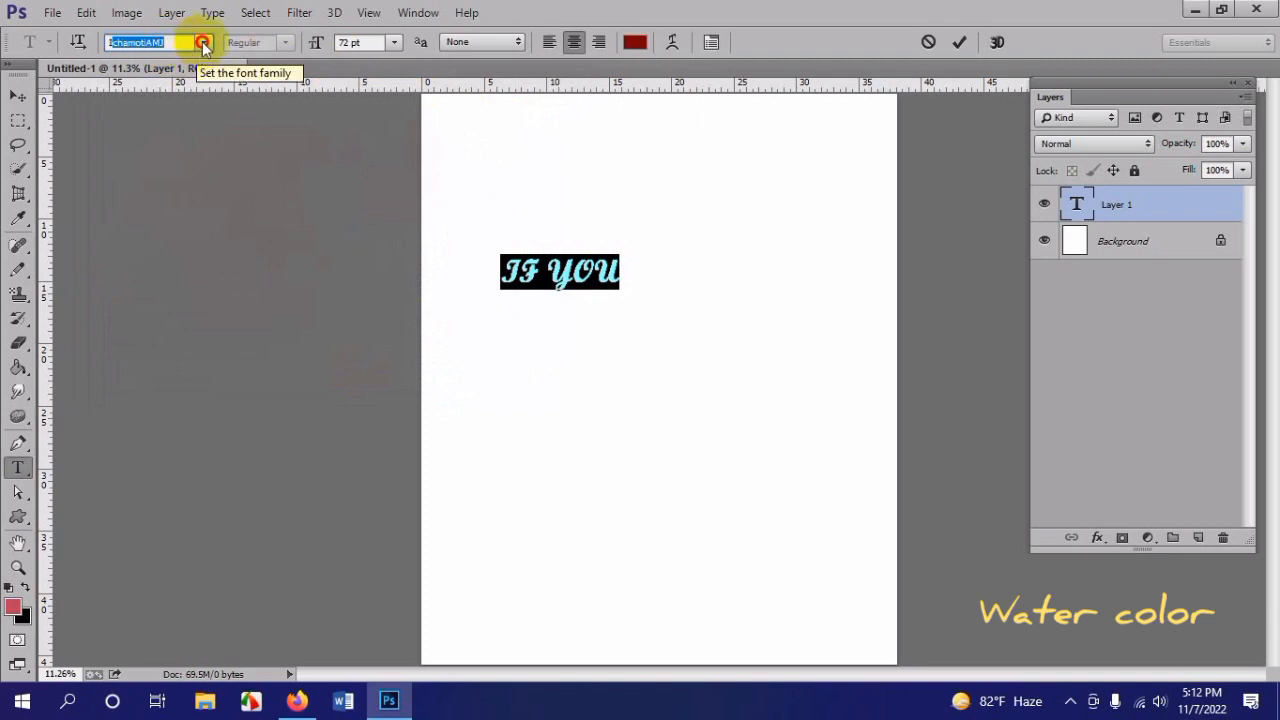
left_click(202, 42)
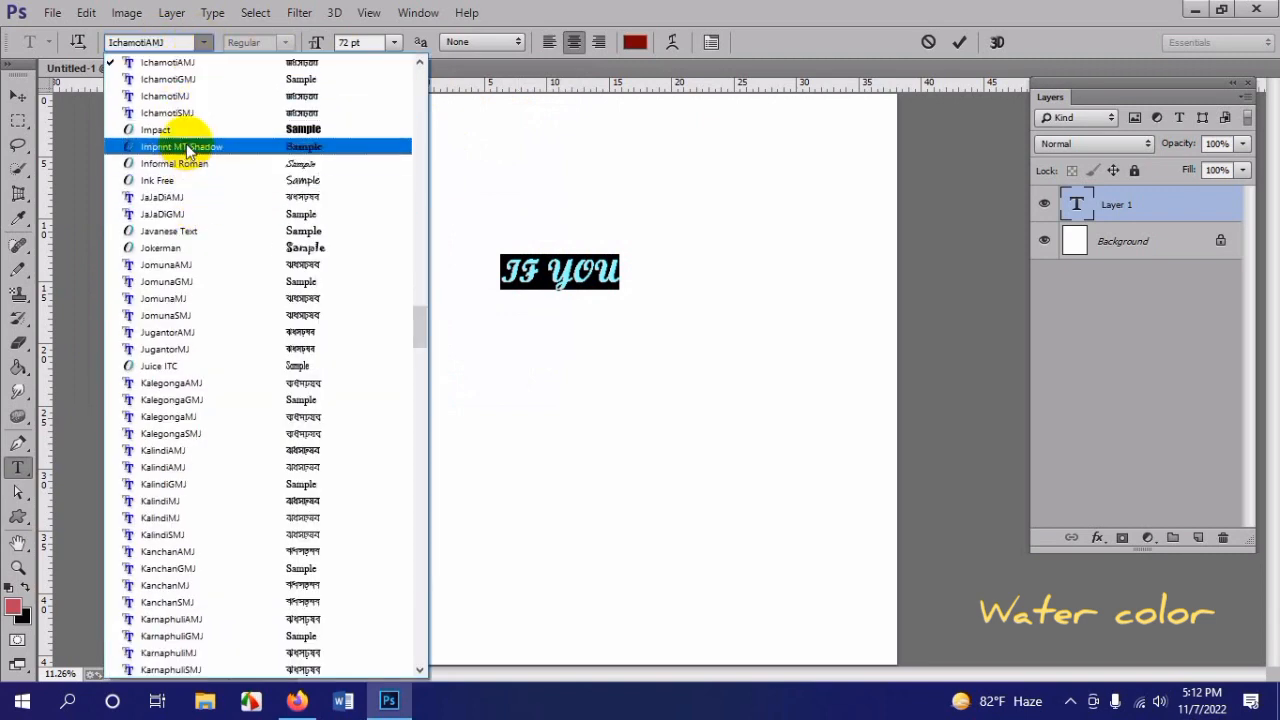
left_click(168, 131)
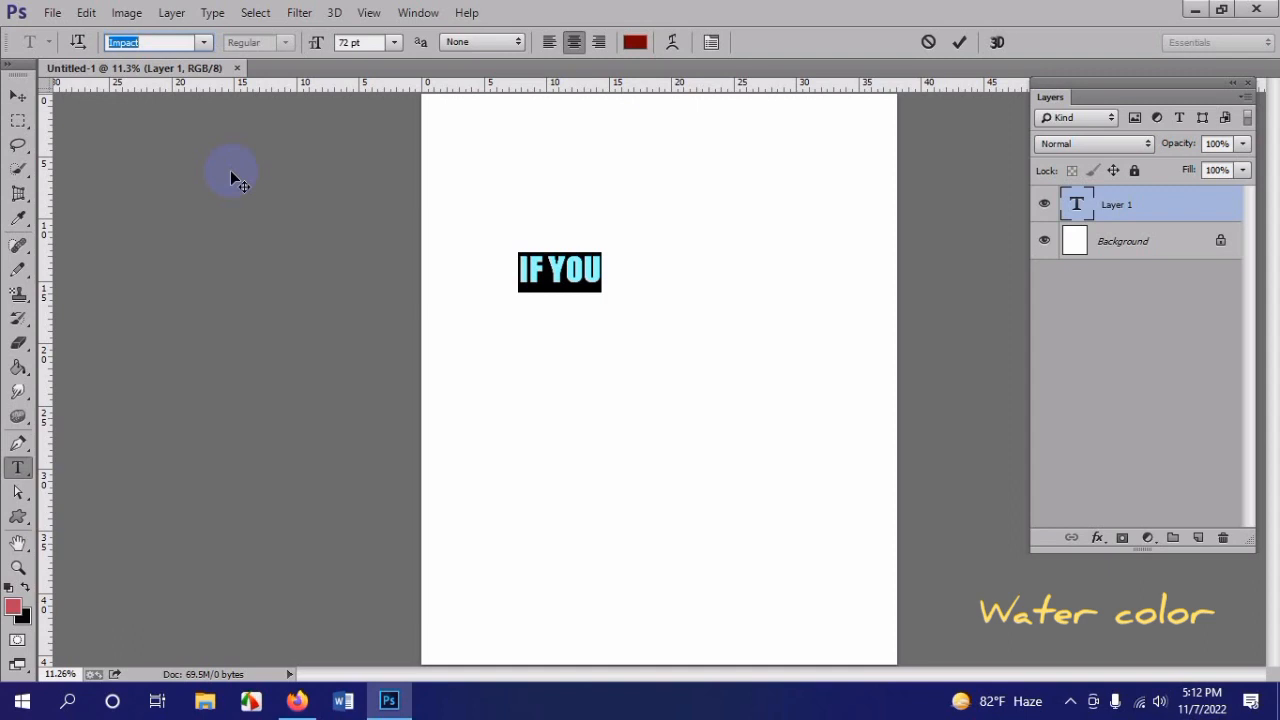
Step: Scale the "IF YOU" text up to about 137 pt and position it horizontally centered in the upper part of the canvas
left_click(18, 95)
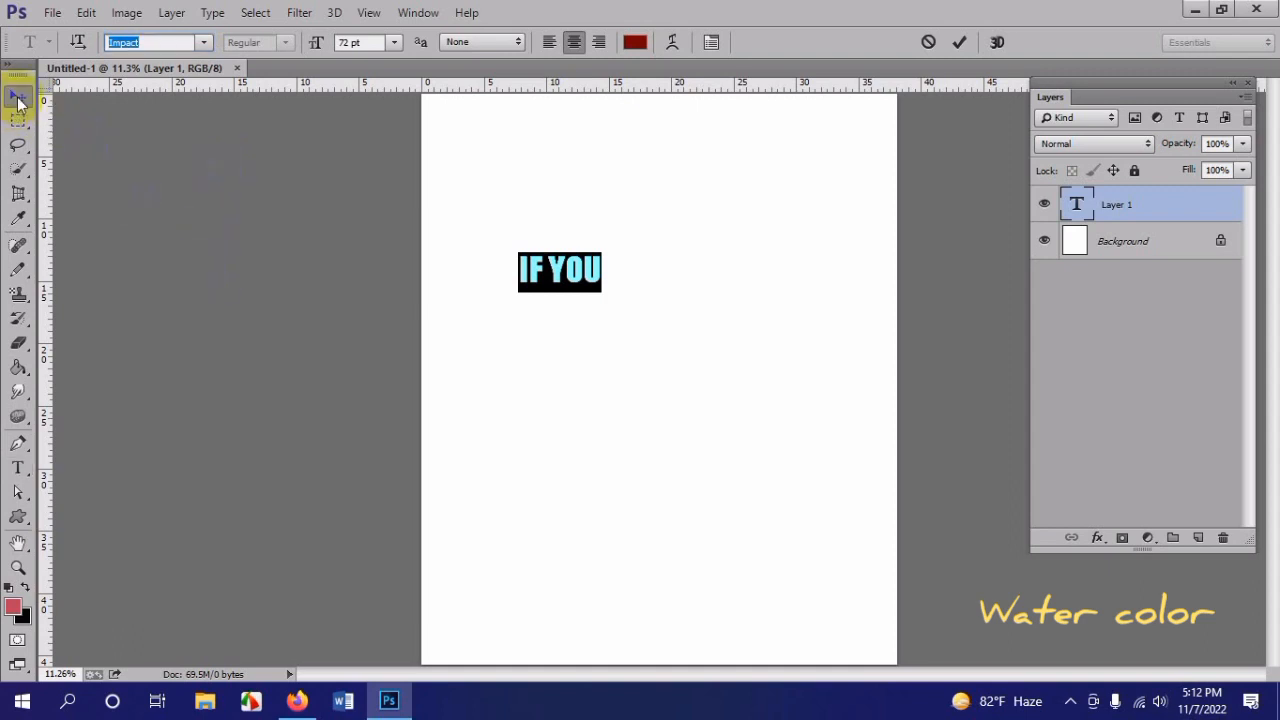
left_click(590, 295)
left_click_drag(556, 276, 740, 322)
key("ctrl+t")
double_click(694, 300)
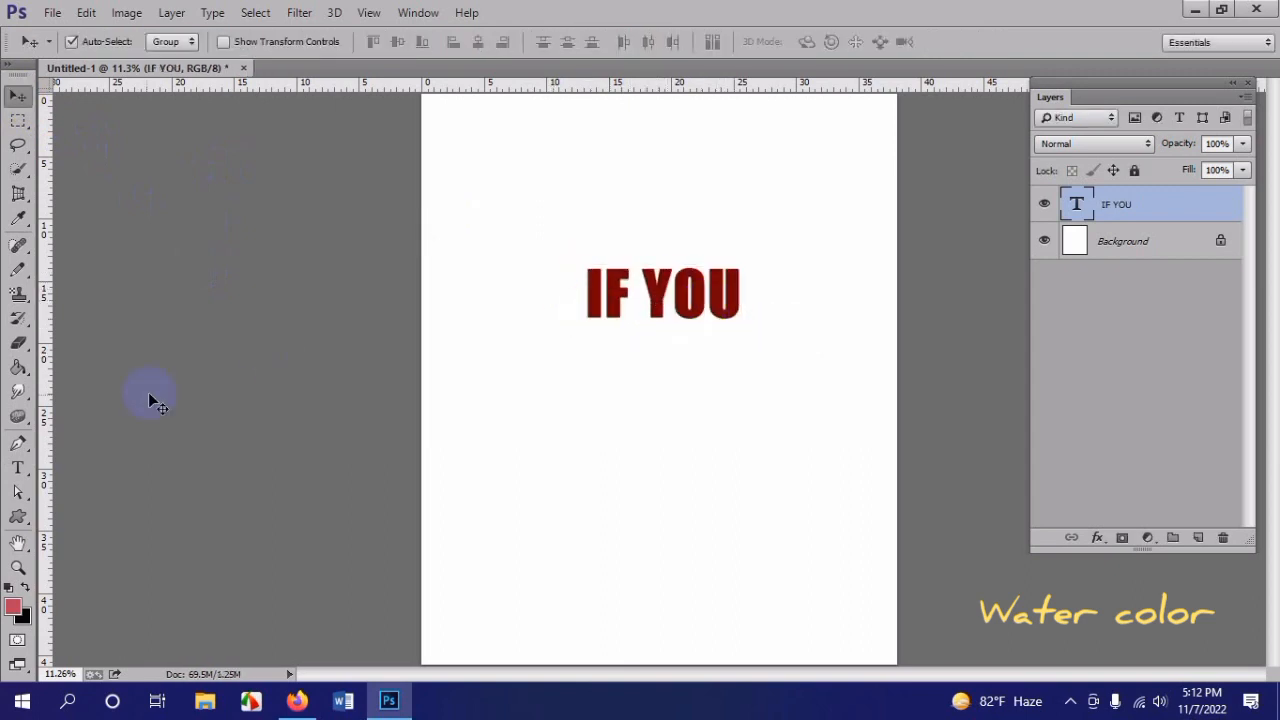
left_click(18, 468)
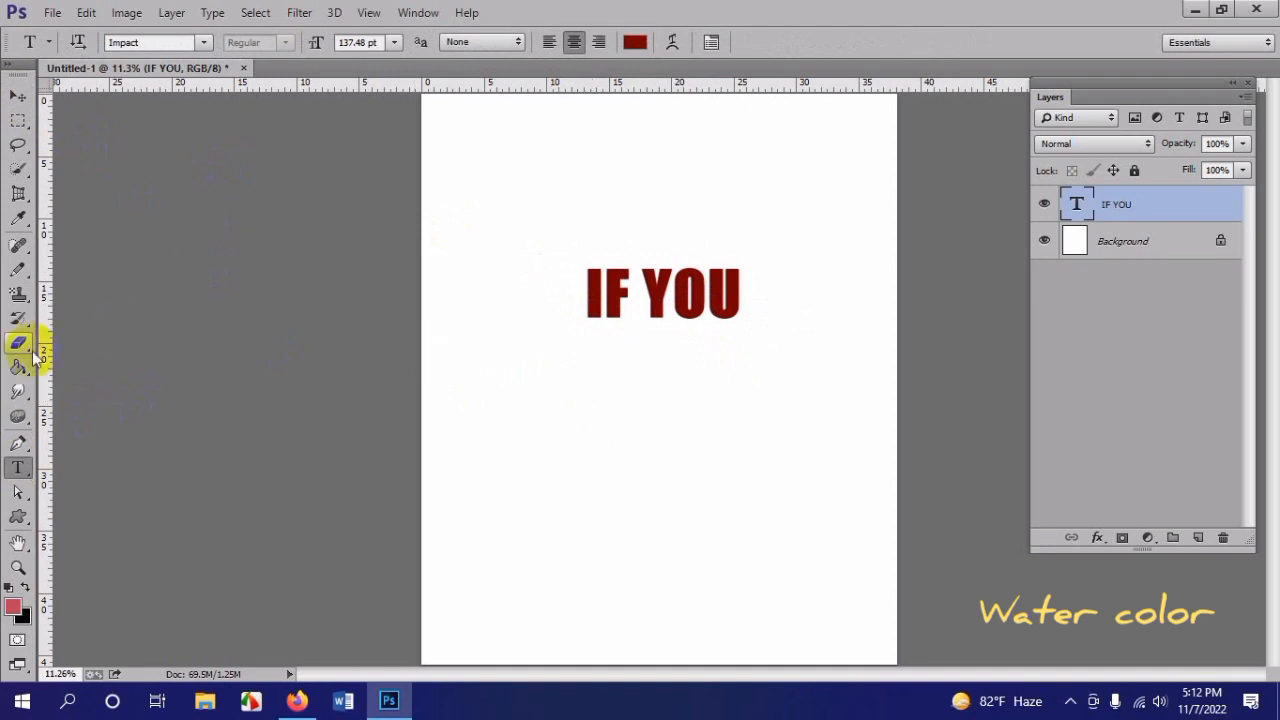
left_click(18, 95)
left_click_drag(663, 300, 661, 262)
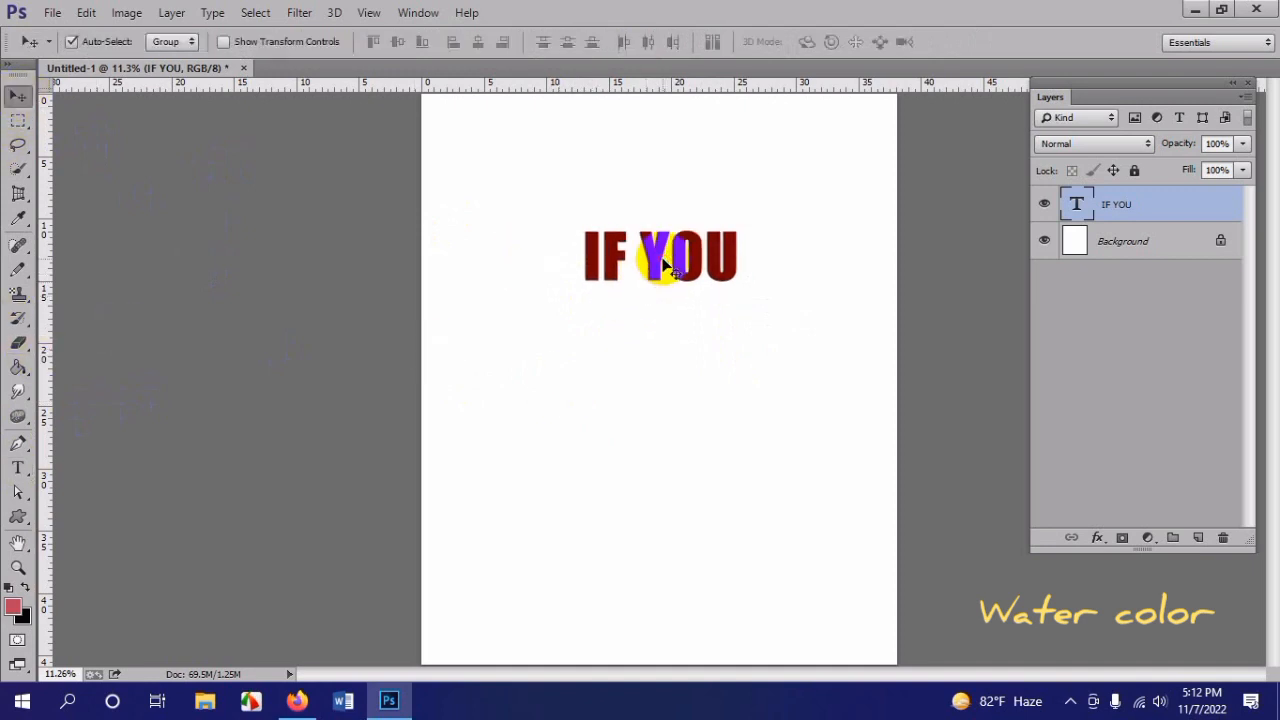
Step: Add a separate text layer reading "THINK" and place it centered directly beneath "IF YOU"
left_click(18, 468)
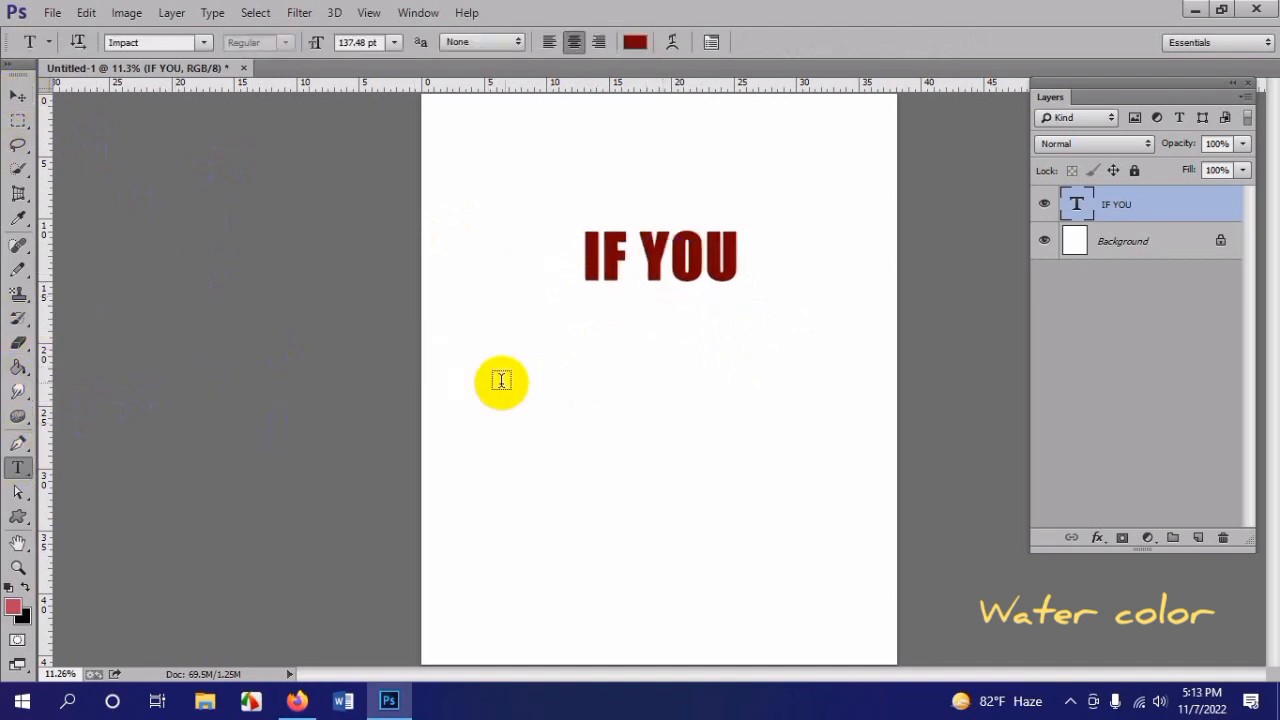
left_click(558, 381)
type("THINK")
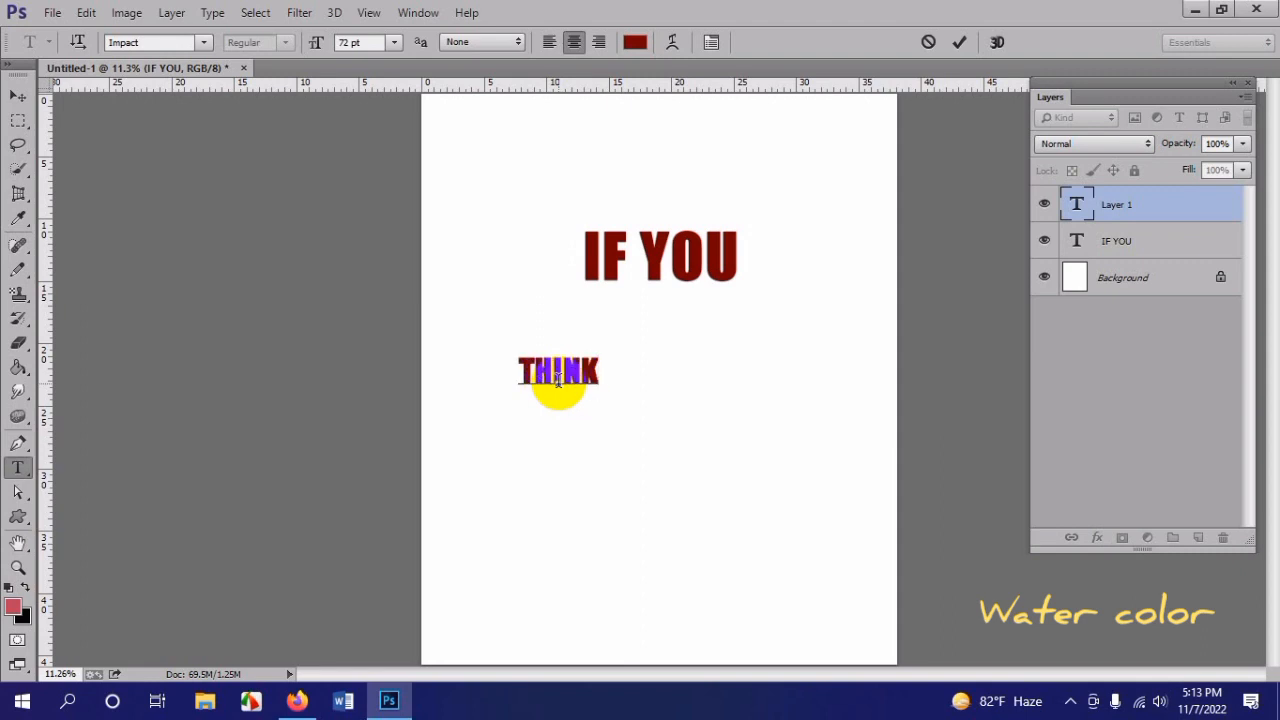
left_click(18, 95)
left_click(571, 385)
left_click_drag(571, 385, 673, 320)
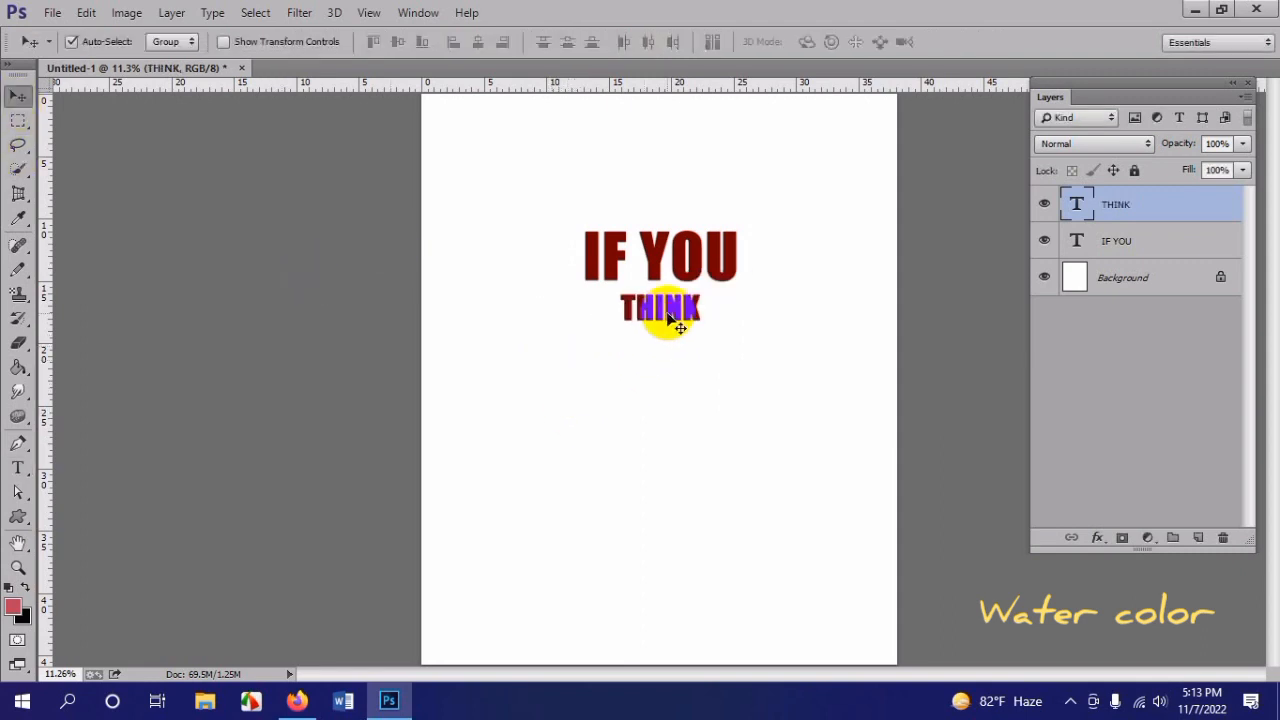
Step: Add another text layer reading "YOU ARE" in the empty area below "THINK"
left_click(18, 468)
left_click(589, 449)
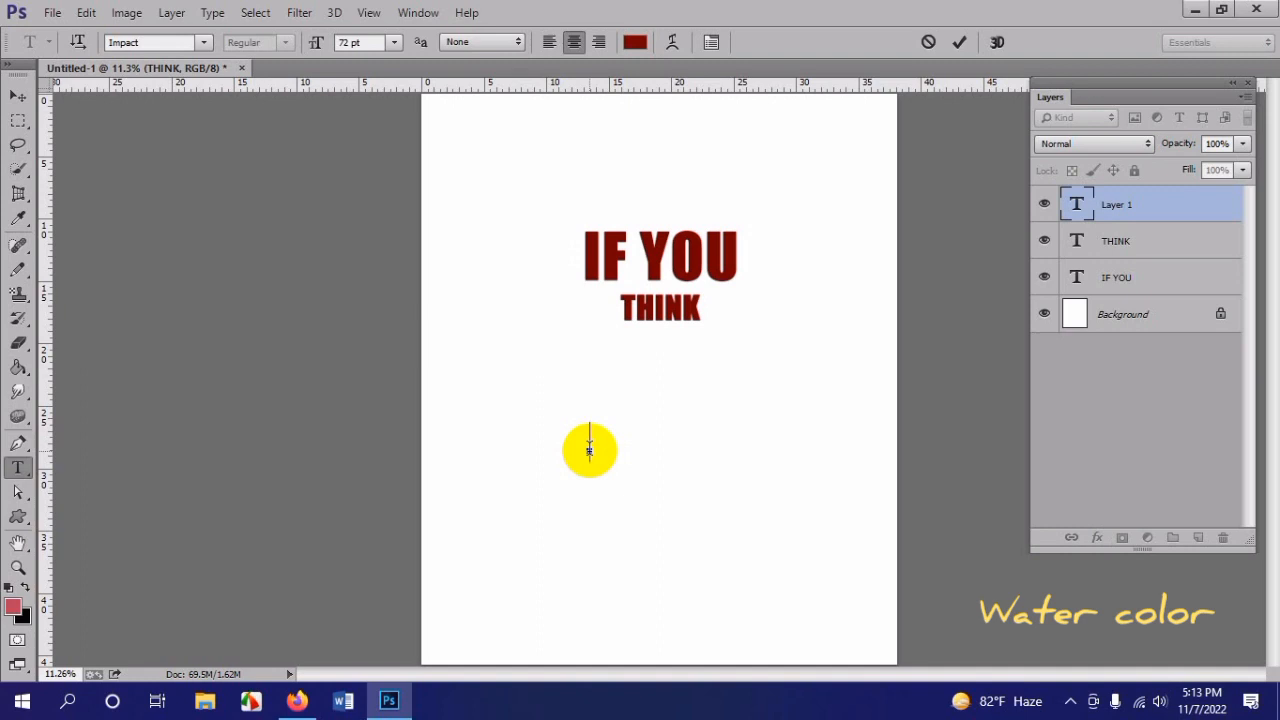
type("YOUR")
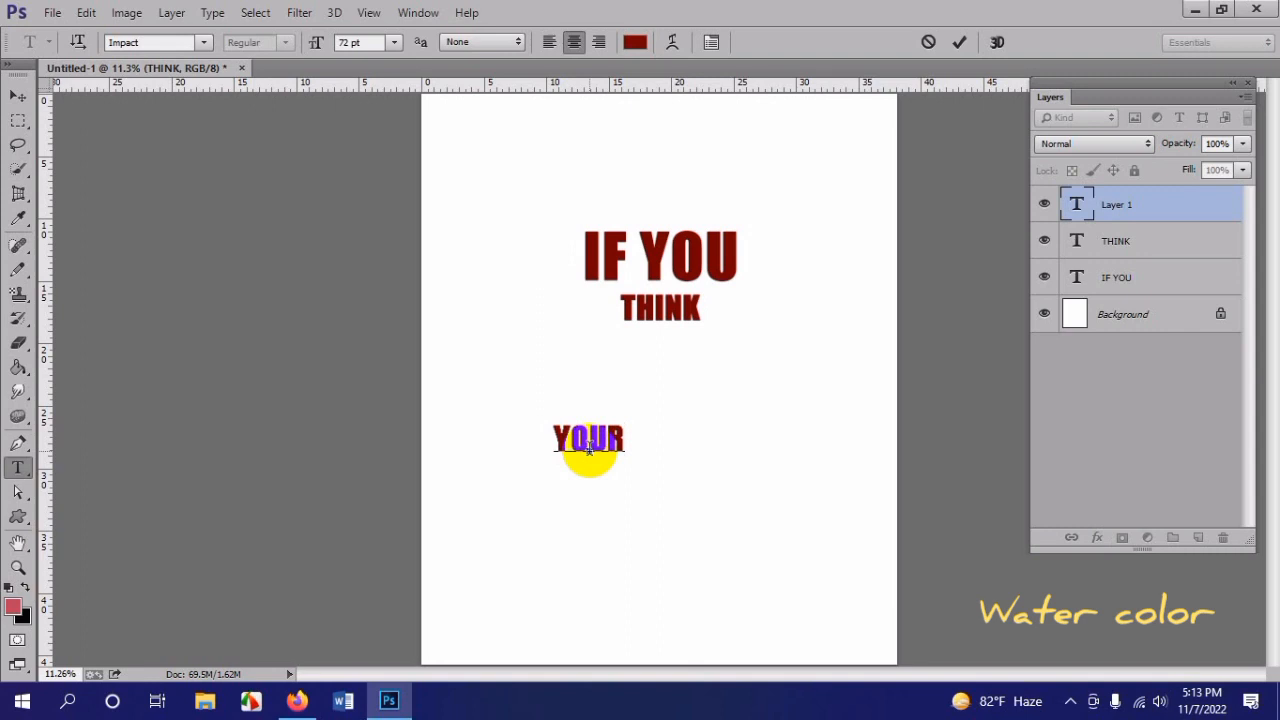
key("BackSpace")
type("ARE")
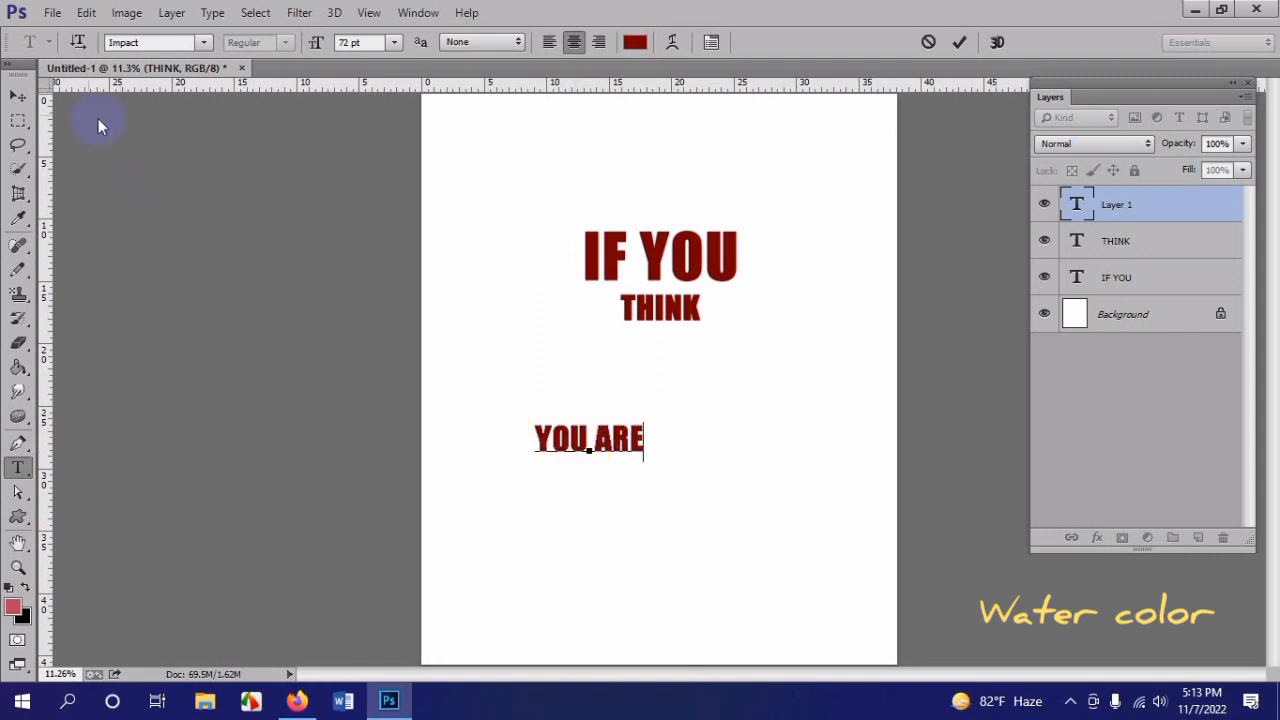
left_click(18, 95)
Step: Add a text layer reading "BAD" below "YOU ARE", and move "YOU ARE" up directly beneath "THINK"
left_click(18, 468)
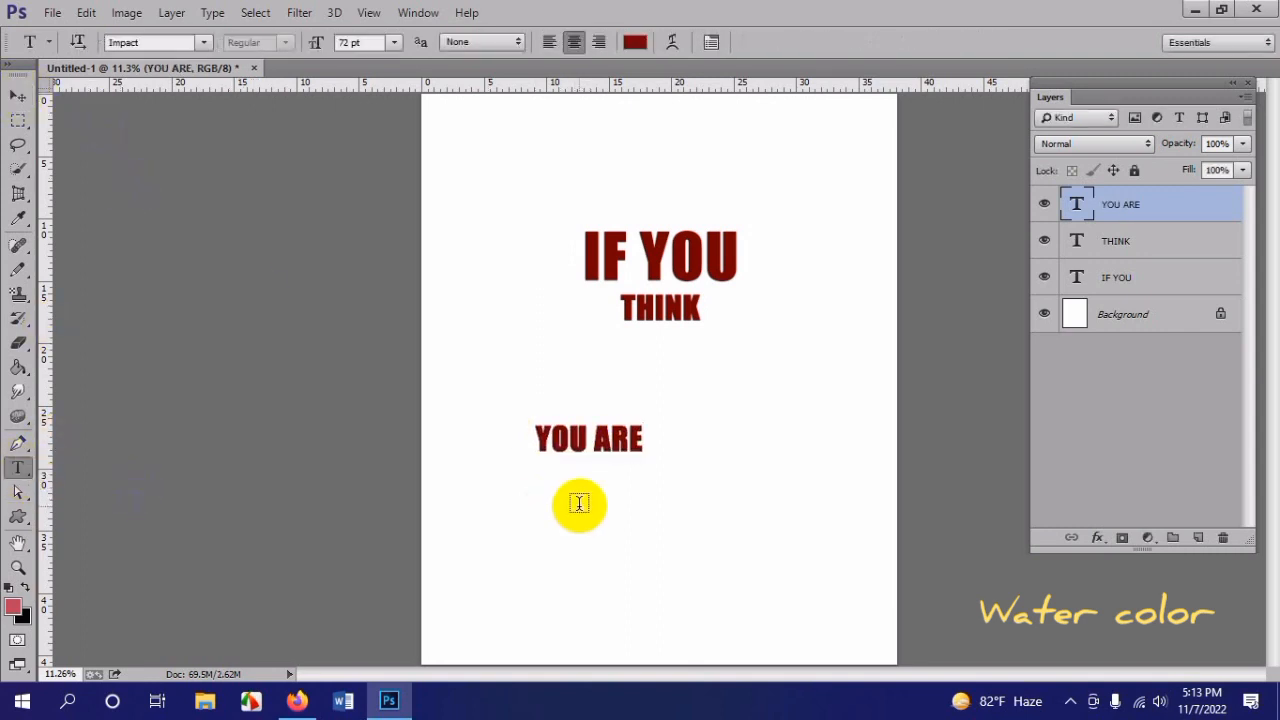
left_click(570, 514)
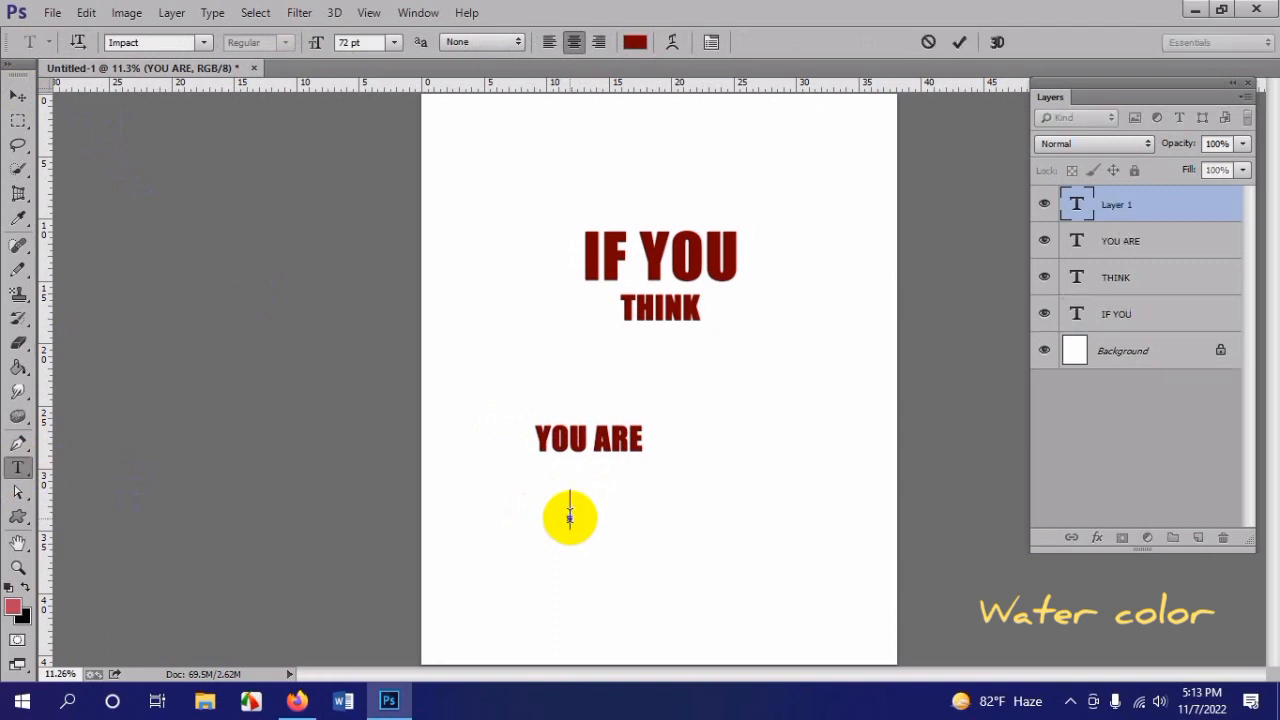
type("BAD")
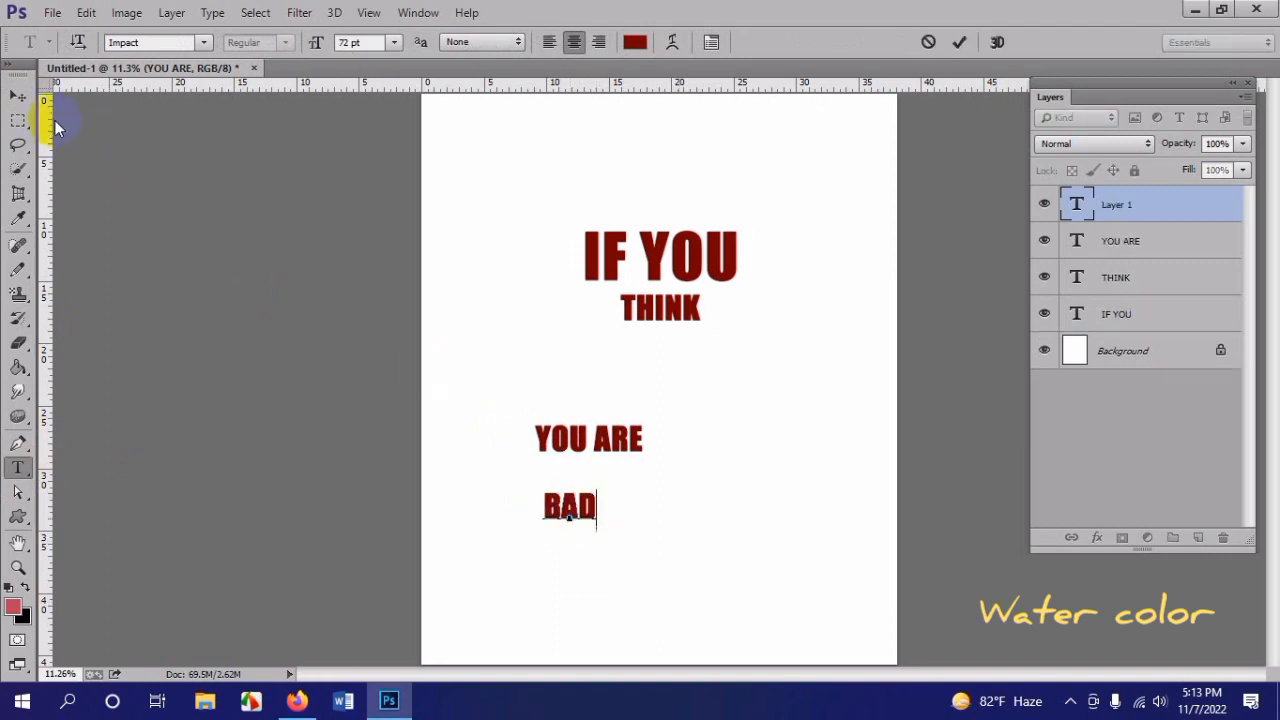
left_click(18, 95)
left_click_drag(615, 440, 660, 342)
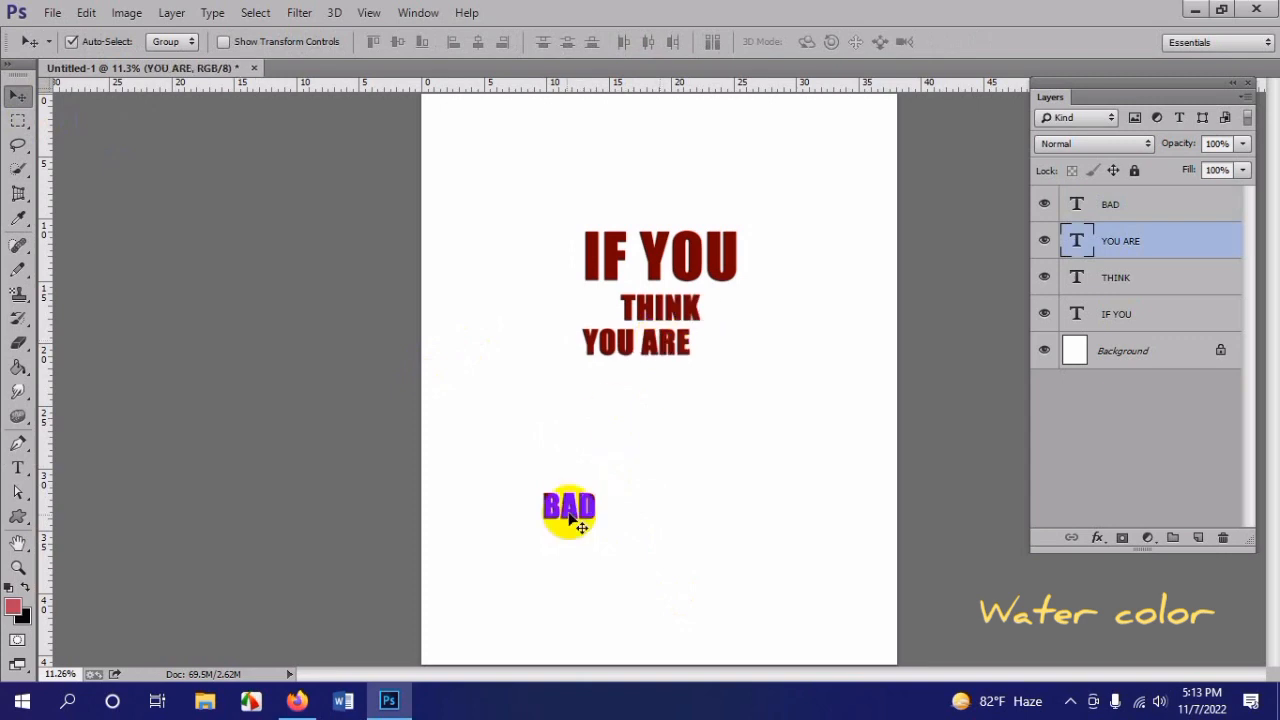
Step: Move "BAD" directly beneath "YOU ARE" and add a new text layer reading "I AM YOUR" in the empty area below it
left_click_drag(570, 516, 661, 386)
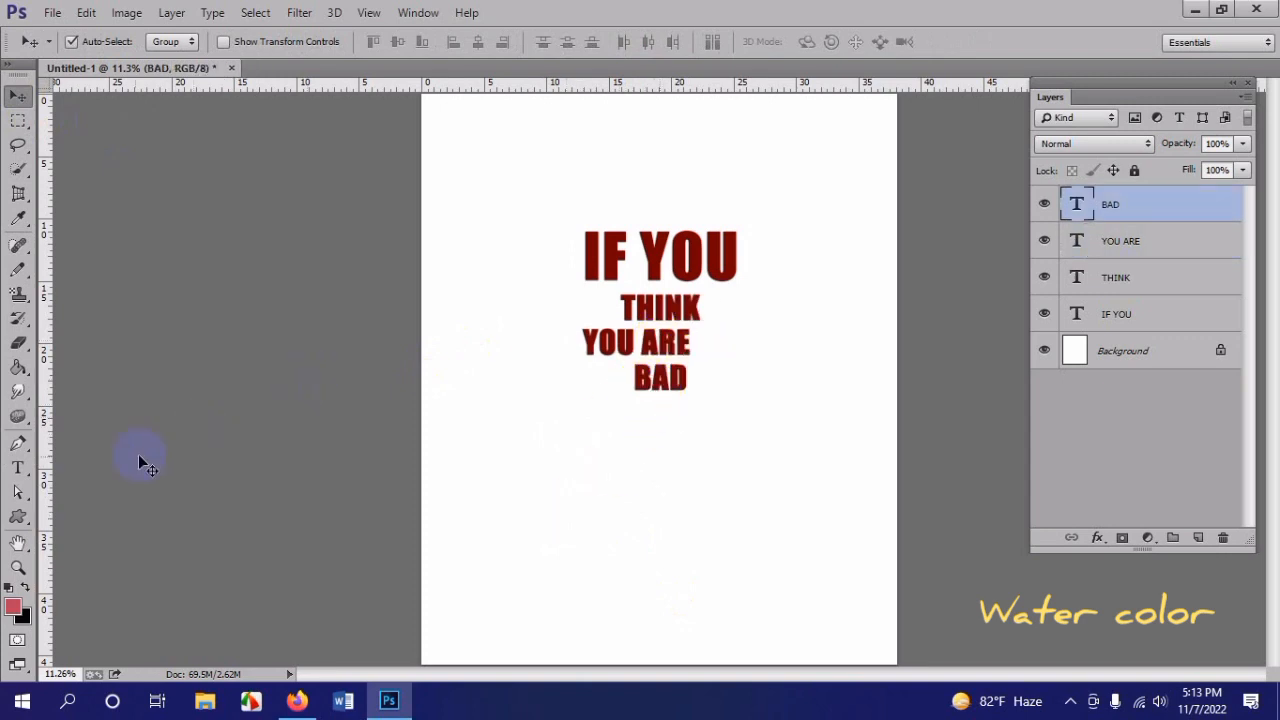
left_click(20, 471)
left_click(596, 467)
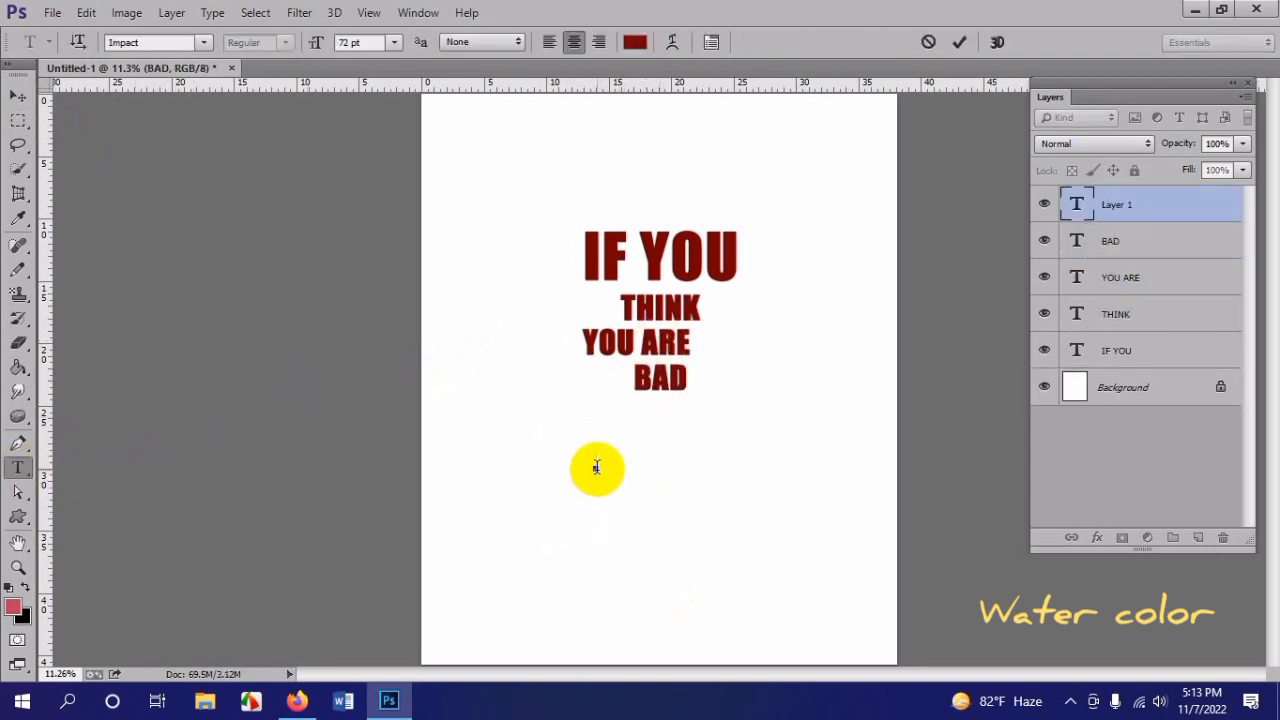
type("I AM YOUR")
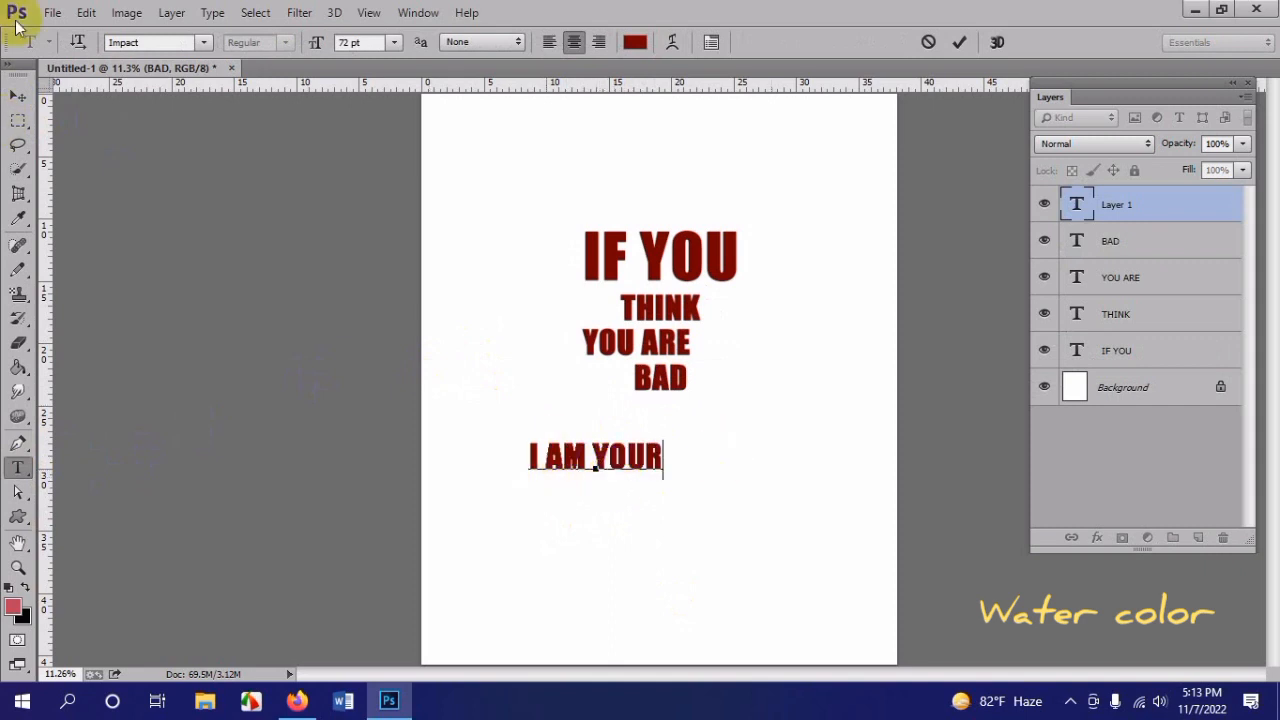
left_click(18, 96)
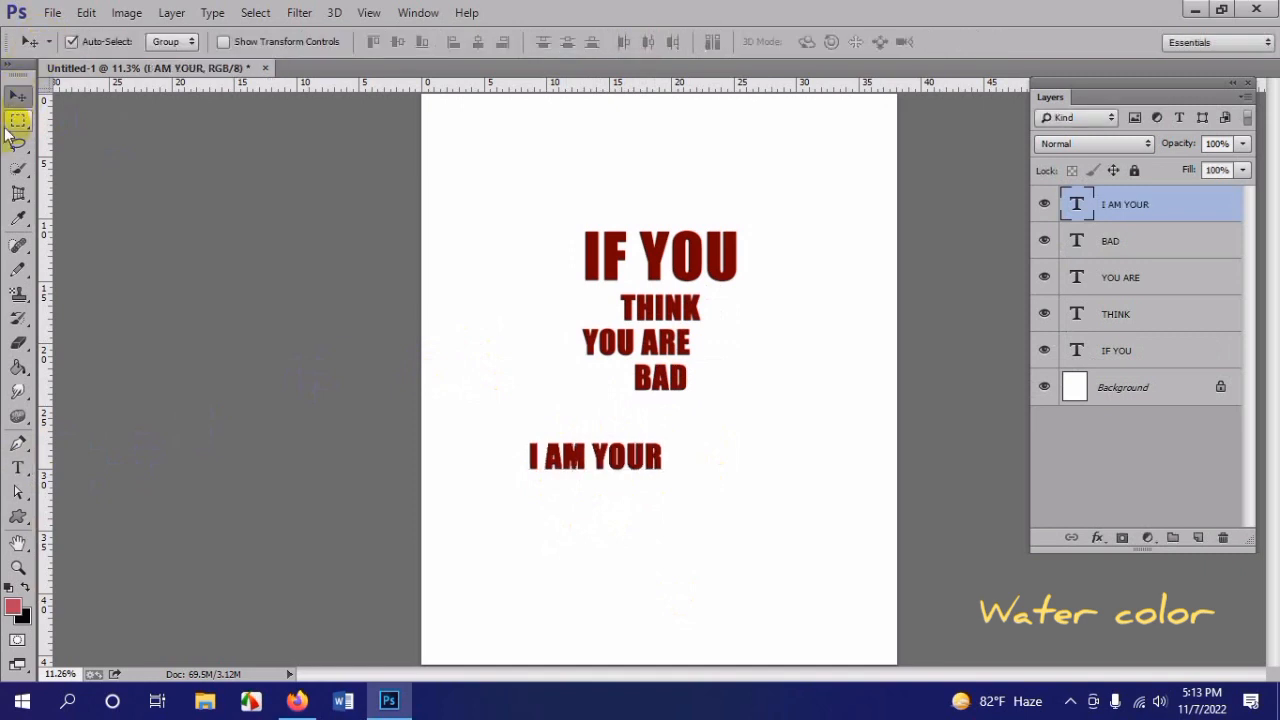
Step: Add a text layer reading "DAD" directly beneath "I AM YOUR", and nudge "IF YOU" slightly upward
left_click(18, 467)
left_click(590, 553)
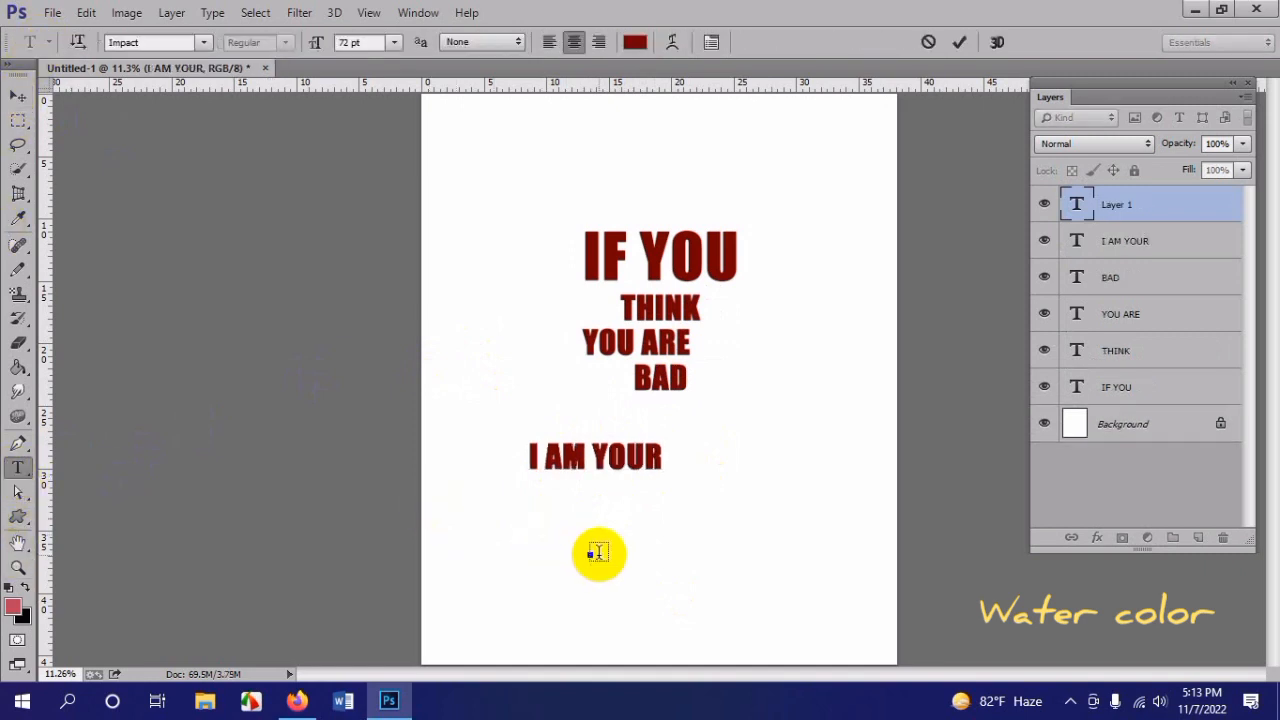
type("DAD")
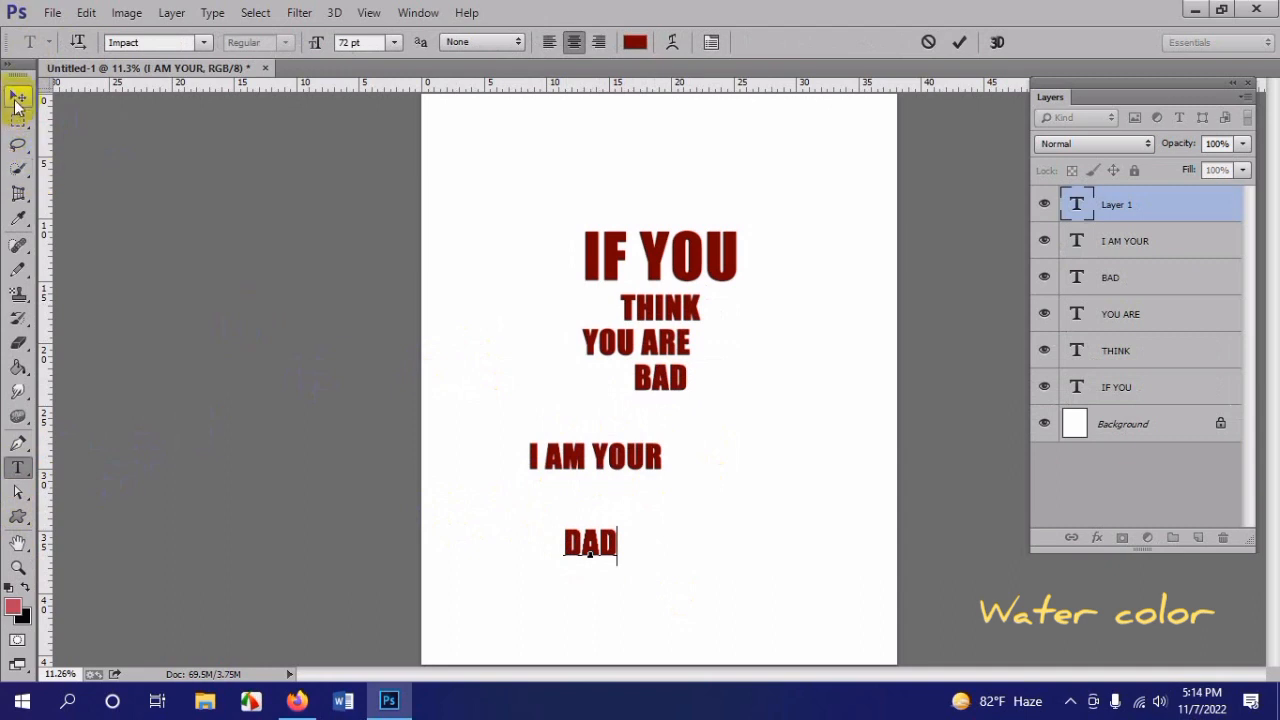
left_click(18, 96)
left_click_drag(590, 548, 596, 500)
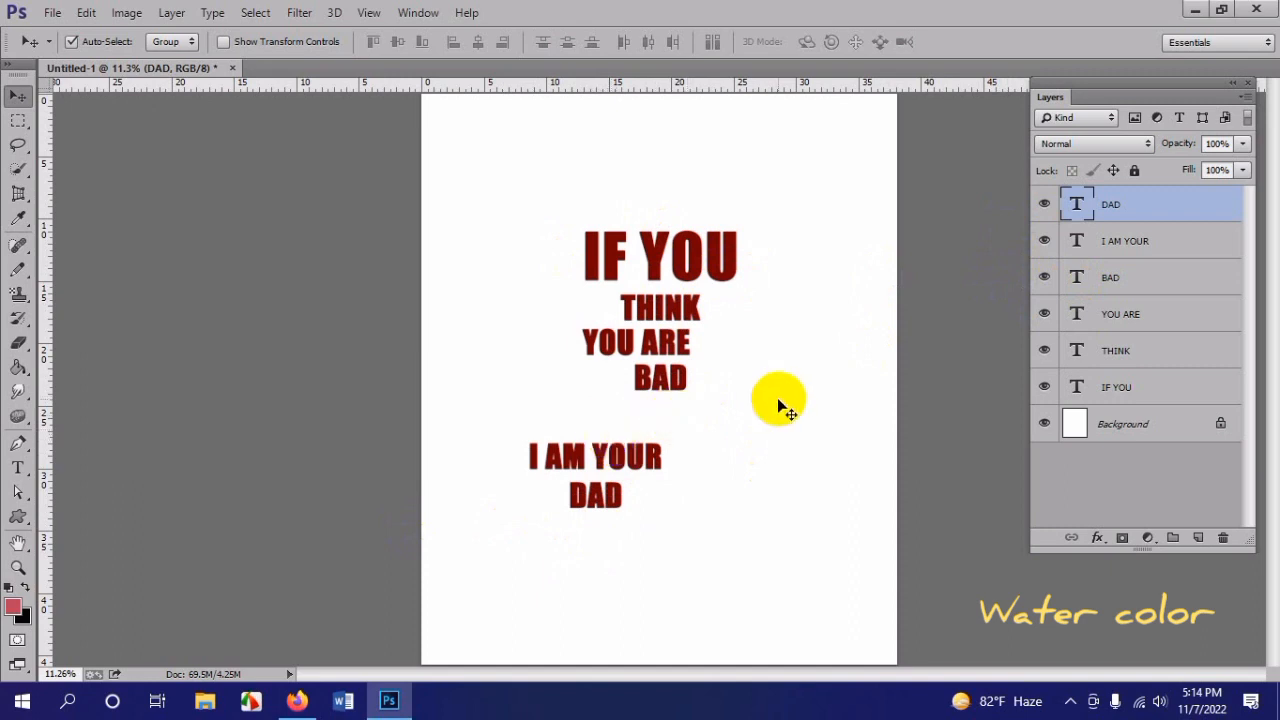
left_click_drag(658, 257, 658, 246)
left_click_drag(665, 311, 631, 287)
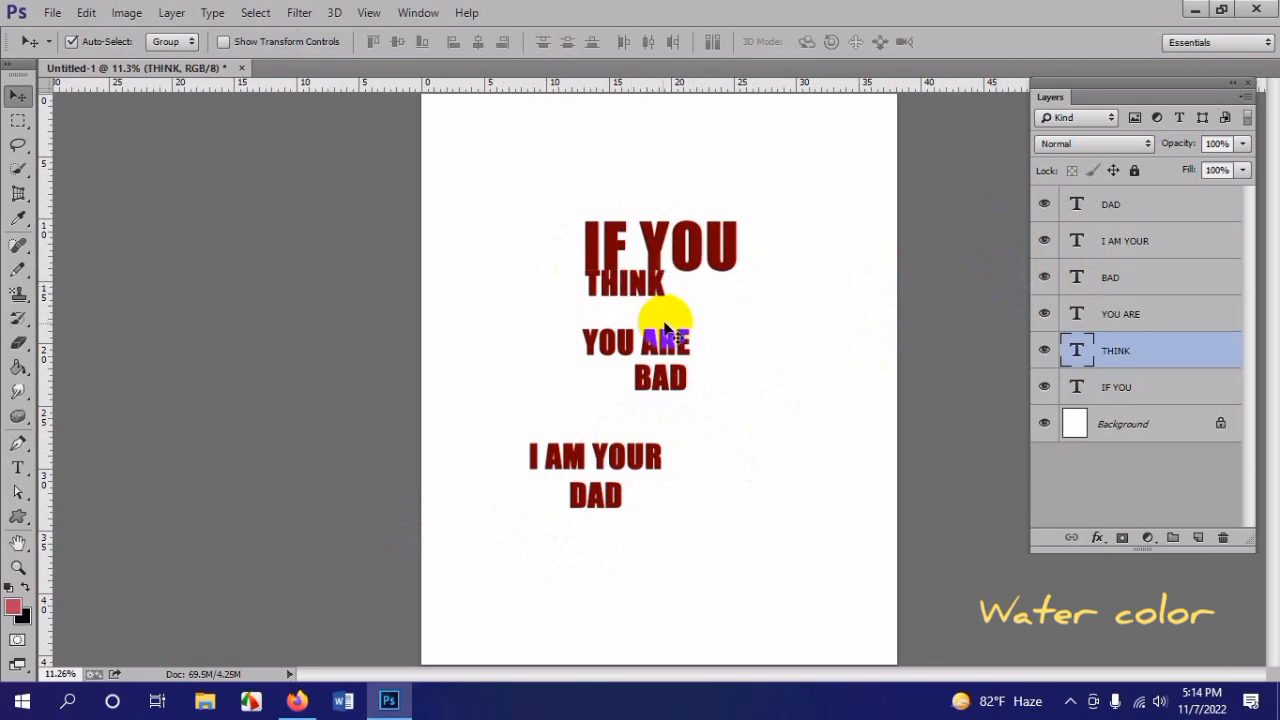
left_click_drag(660, 342, 680, 322)
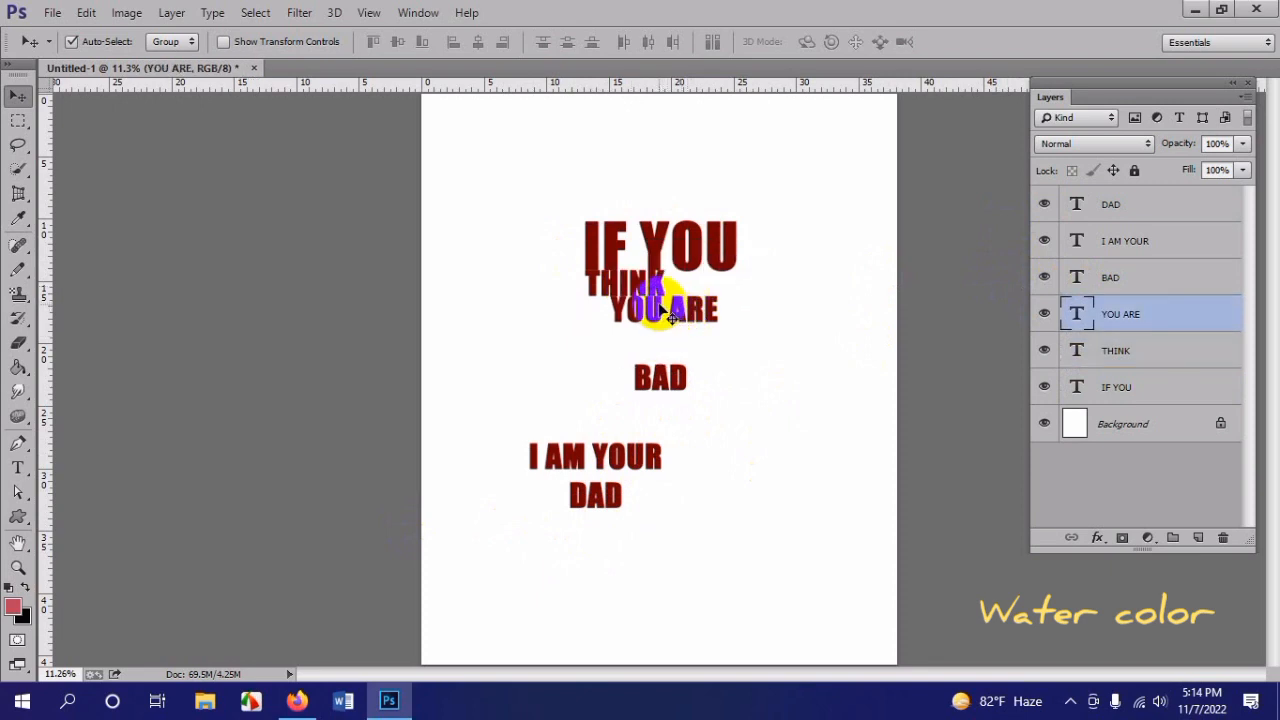
key("ctrl+alt+z")
key("ctrl+alt+z")
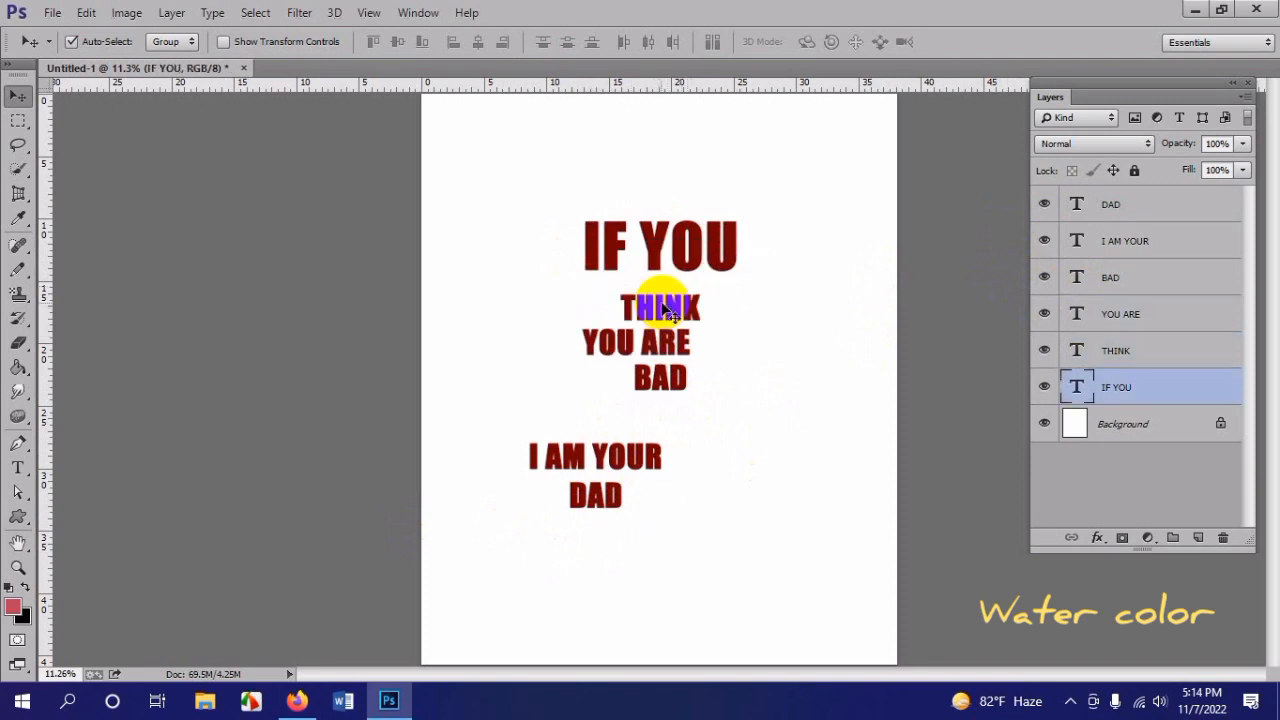
Step: Stack "THINK" and "YOU ARE" tightly beneath "IF YOU", lining up their left edges with the left edge of "IF YOU"
scroll(665, 311, "up", 2)
scroll(674, 314, "up", 3)
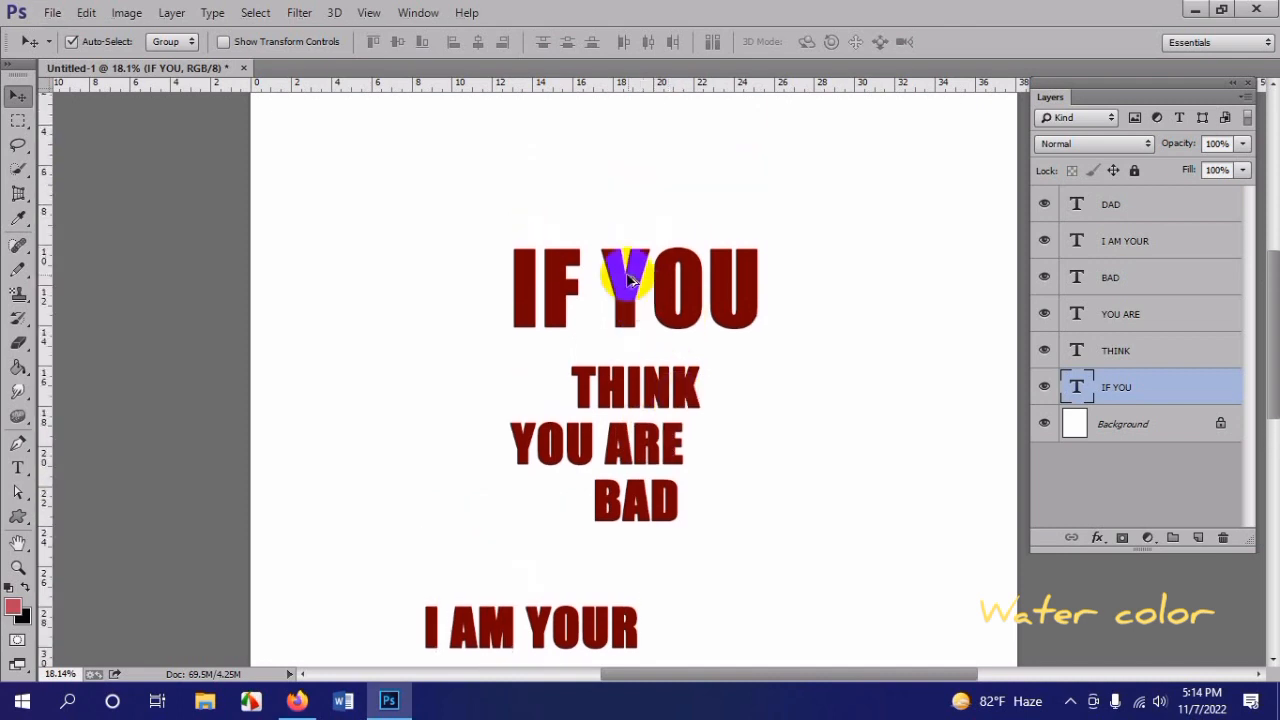
scroll(628, 280, "up", 2)
left_click_drag(651, 443, 560, 392)
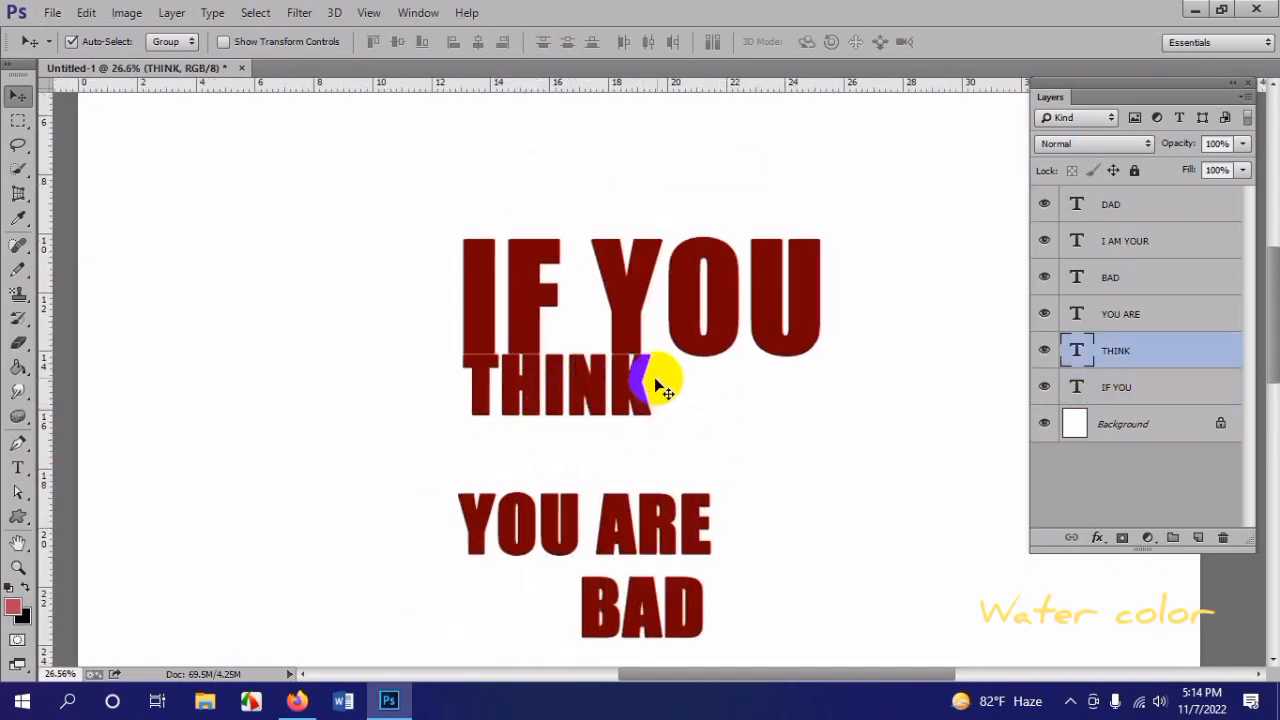
scroll(655, 378, "down", 2)
scroll(648, 378, "down", 2)
left_click_drag(624, 422, 634, 353)
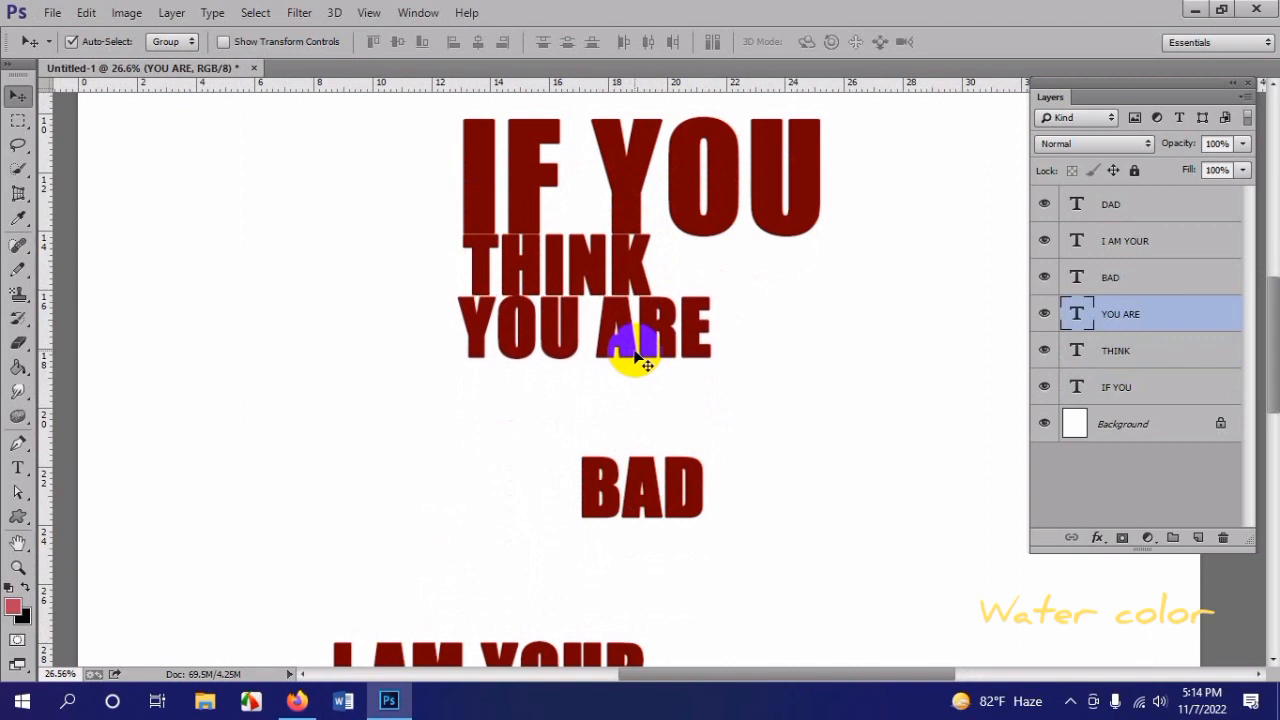
left_click(598, 275)
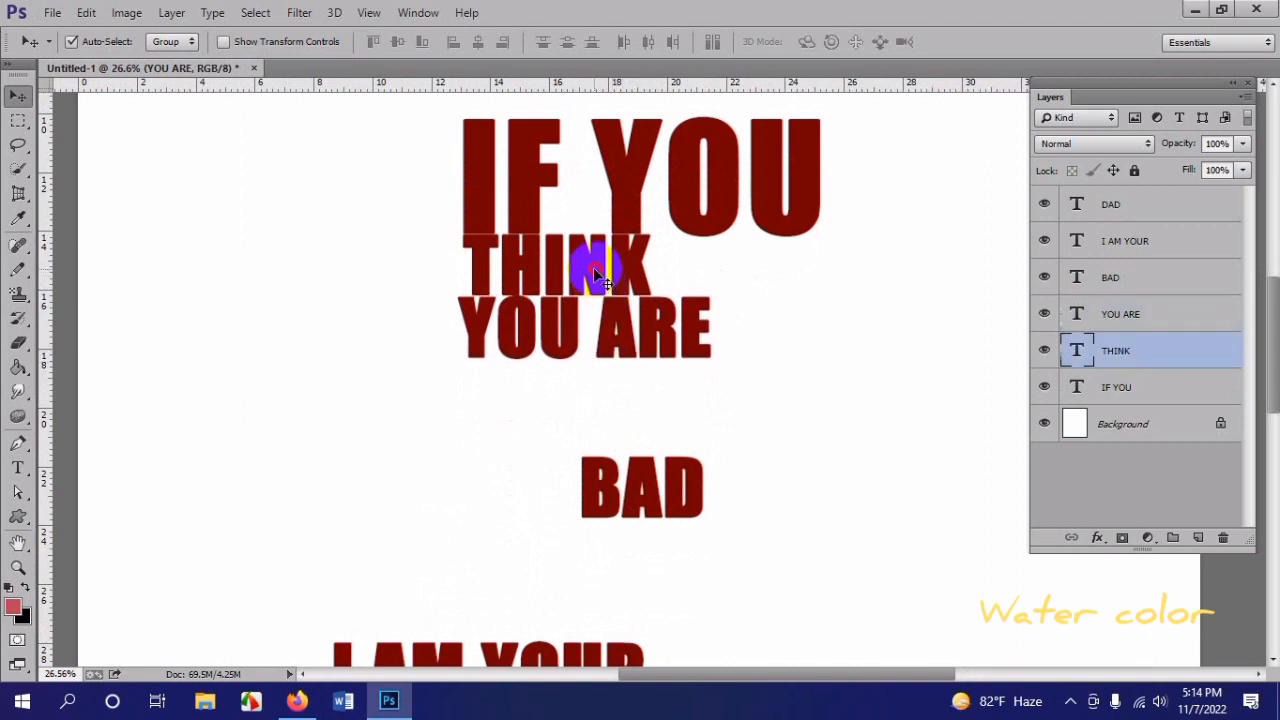
left_click(605, 325)
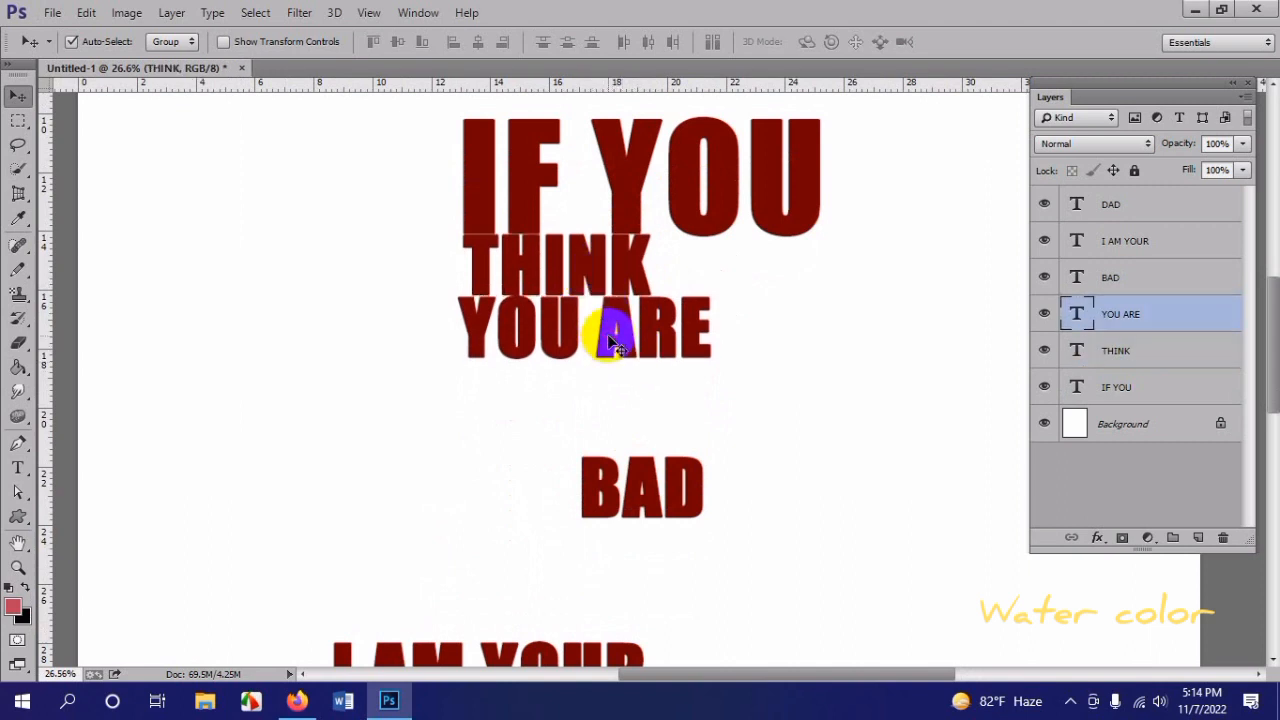
Step: Move "BAD" beneath "YOU ARE" and scale it to about 288% so it nearly spans the width of "IF YOU"
scroll(655, 406, "down", 1)
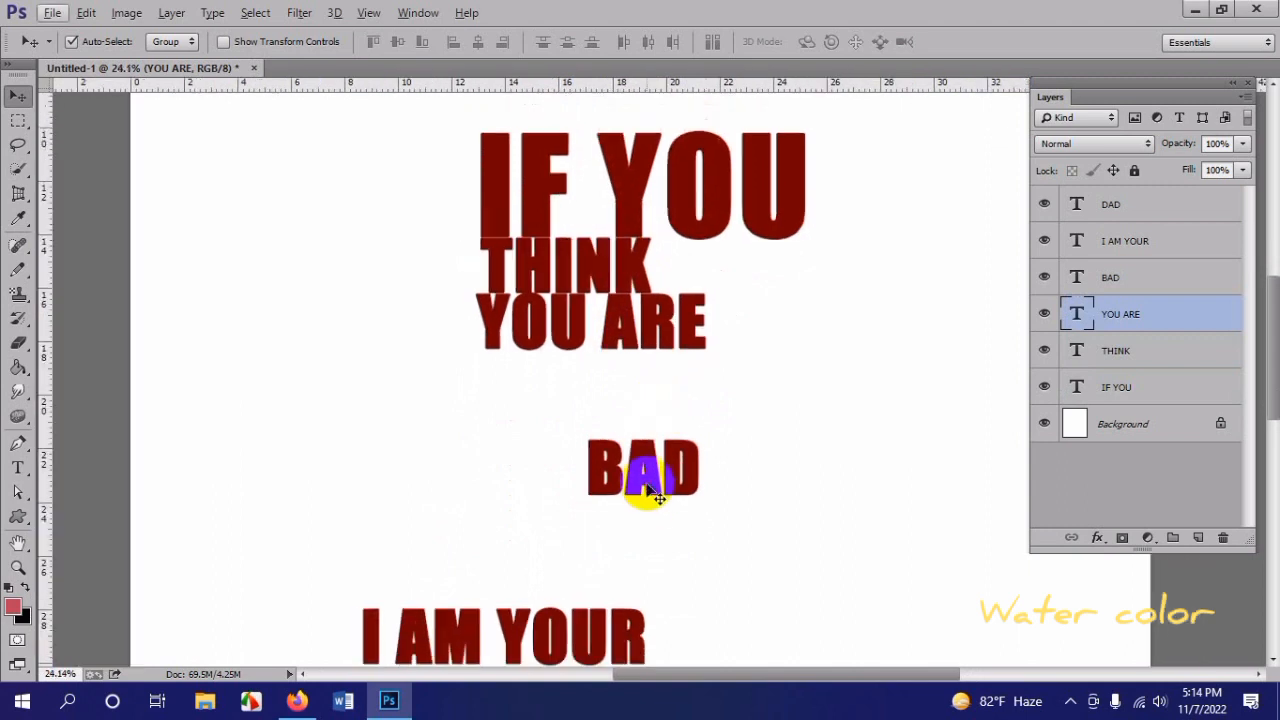
left_click_drag(643, 484, 543, 388)
key("ctrl+t")
left_click_drag(600, 418, 848, 542)
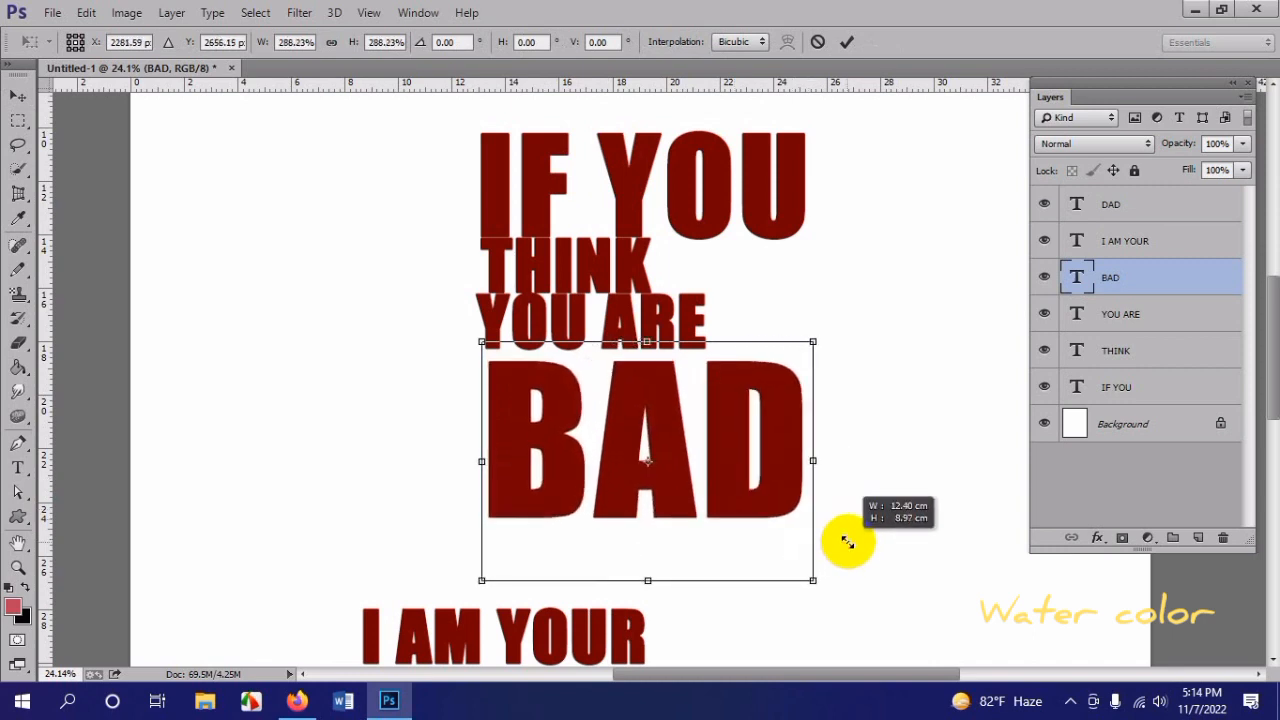
left_click_drag(675, 446, 669, 440)
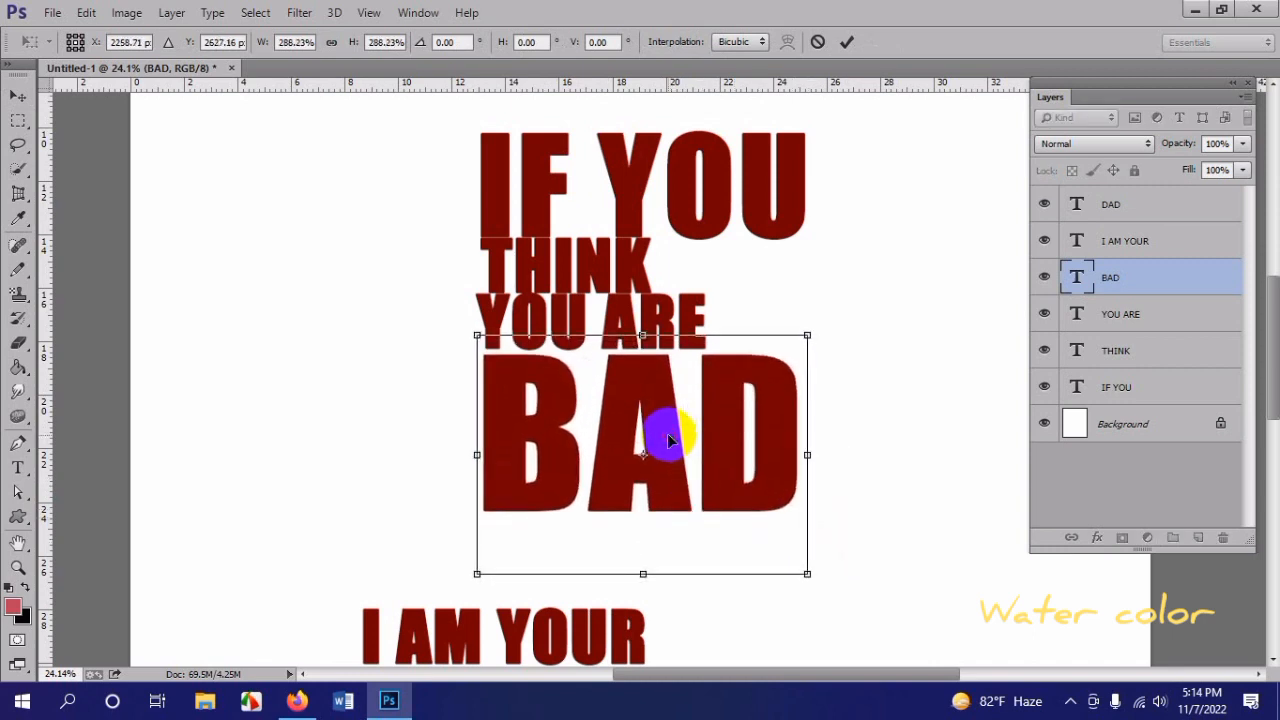
key("Return")
Step: Place "I AM YOUR" directly beneath "BAD" and scale it to about 111% width and 107% height to match its width
scroll(667, 430, "down", 3)
left_click_drag(586, 520, 787, 472)
key("ctrl+t")
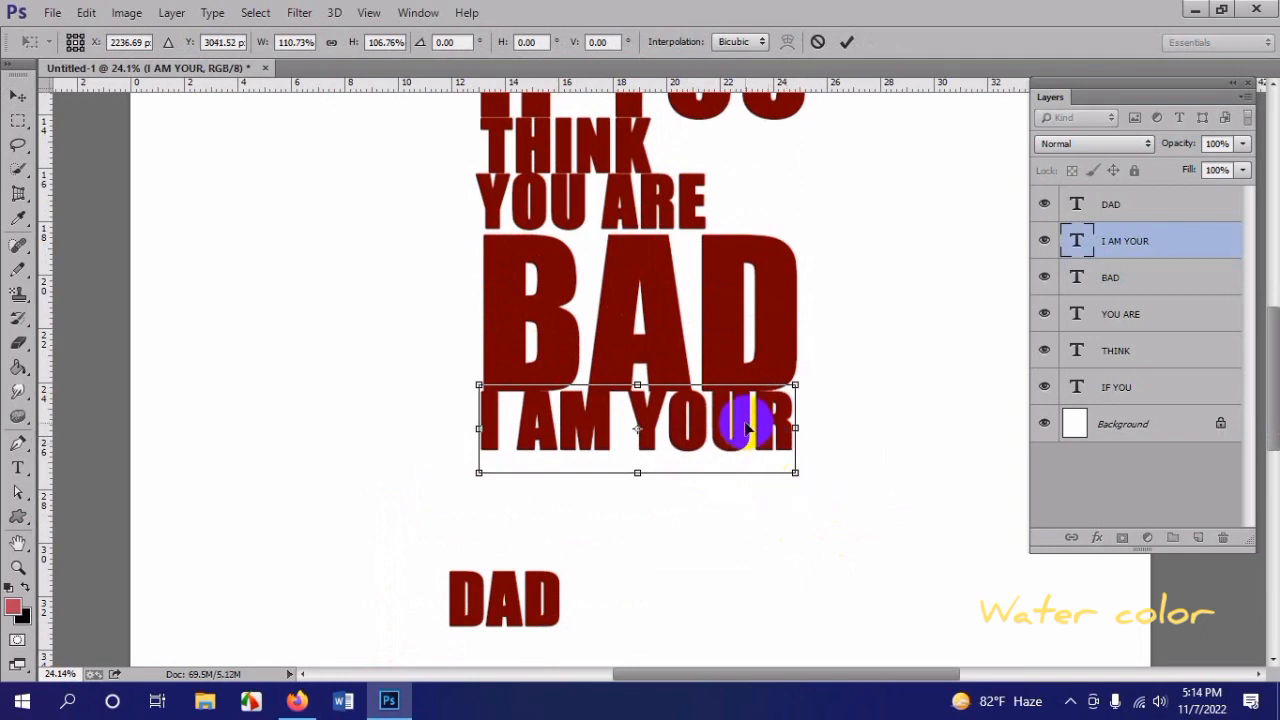
key("Return")
Step: Place vertical guides along the left and right edges of the stacked text, using "IF YOU" as the full width
scroll(750, 405, "down", 4)
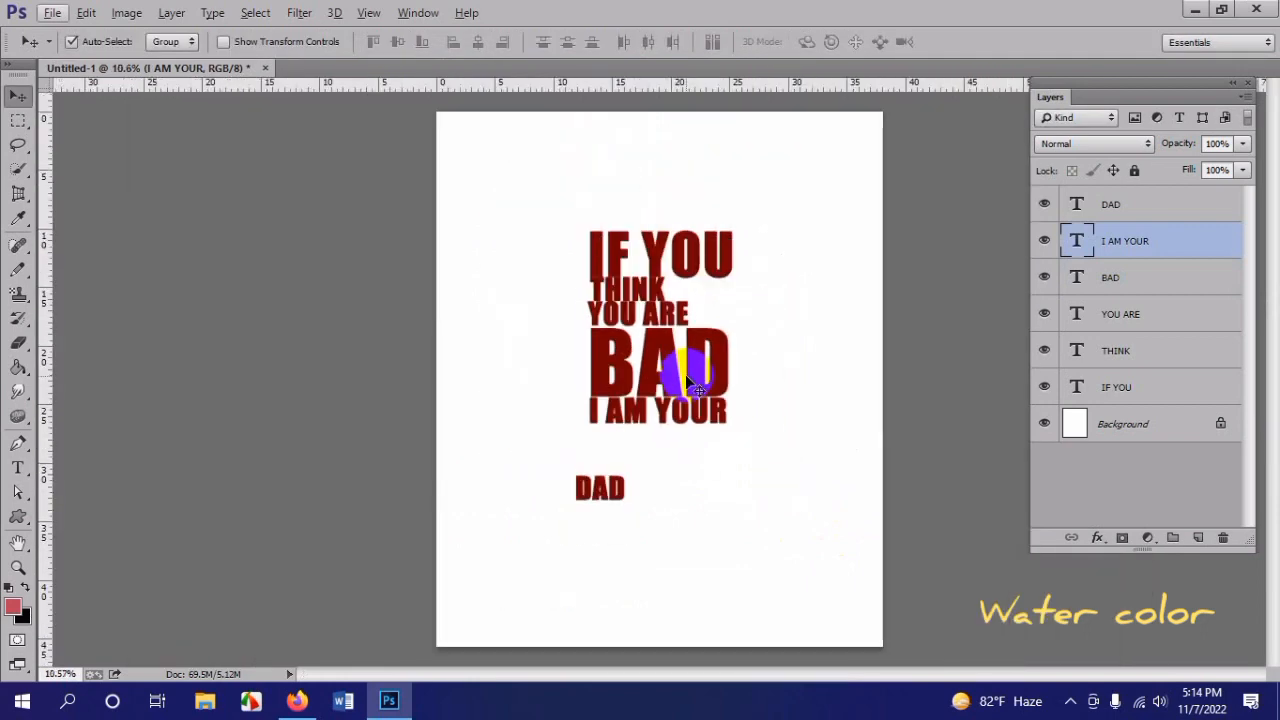
scroll(775, 385, "up", 2)
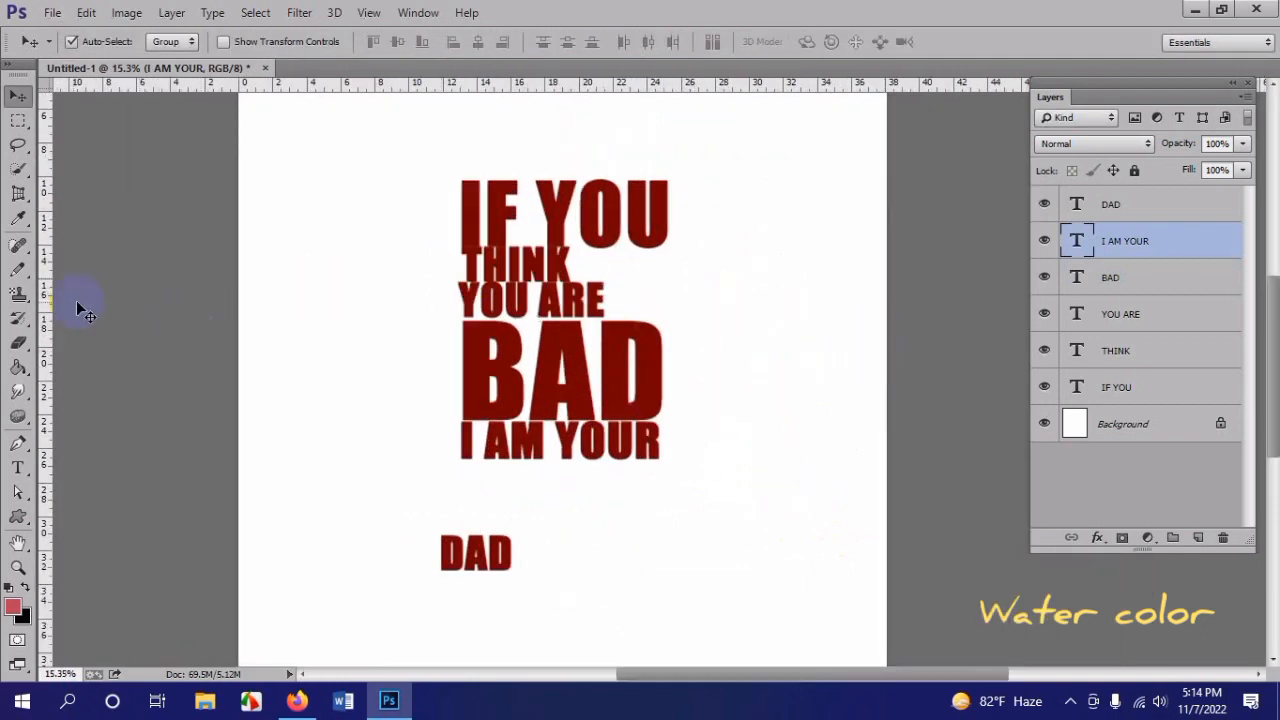
left_click_drag(43, 300, 459, 355)
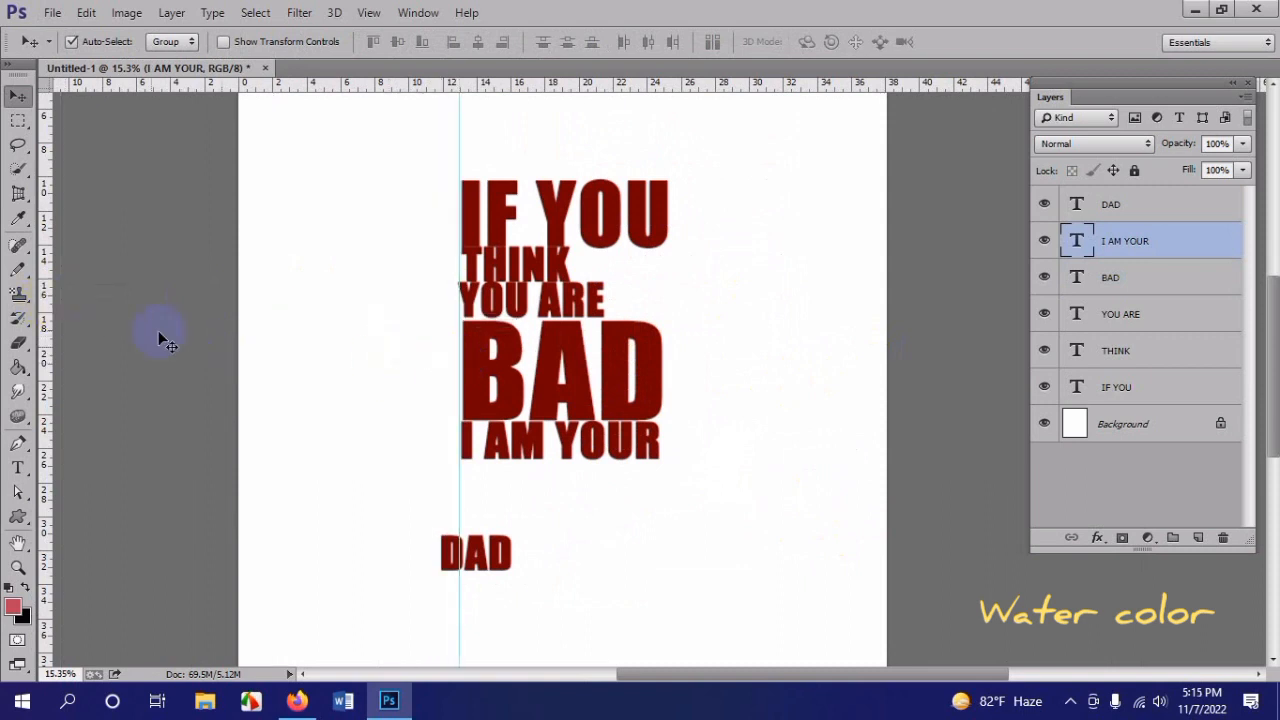
left_click_drag(47, 315, 670, 422)
Step: Scale "BAD" up to about 102% so it fills more of the width between the two guides
scroll(674, 366, "up", 2)
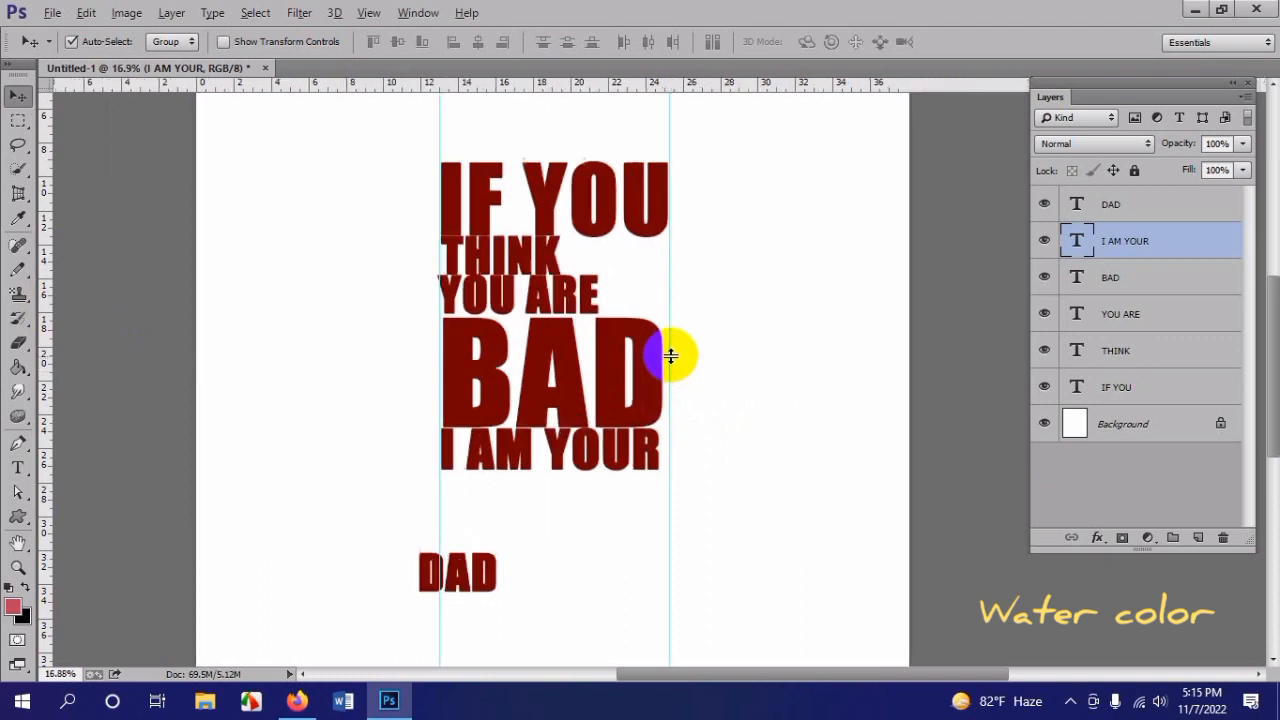
key("ctrl+t")
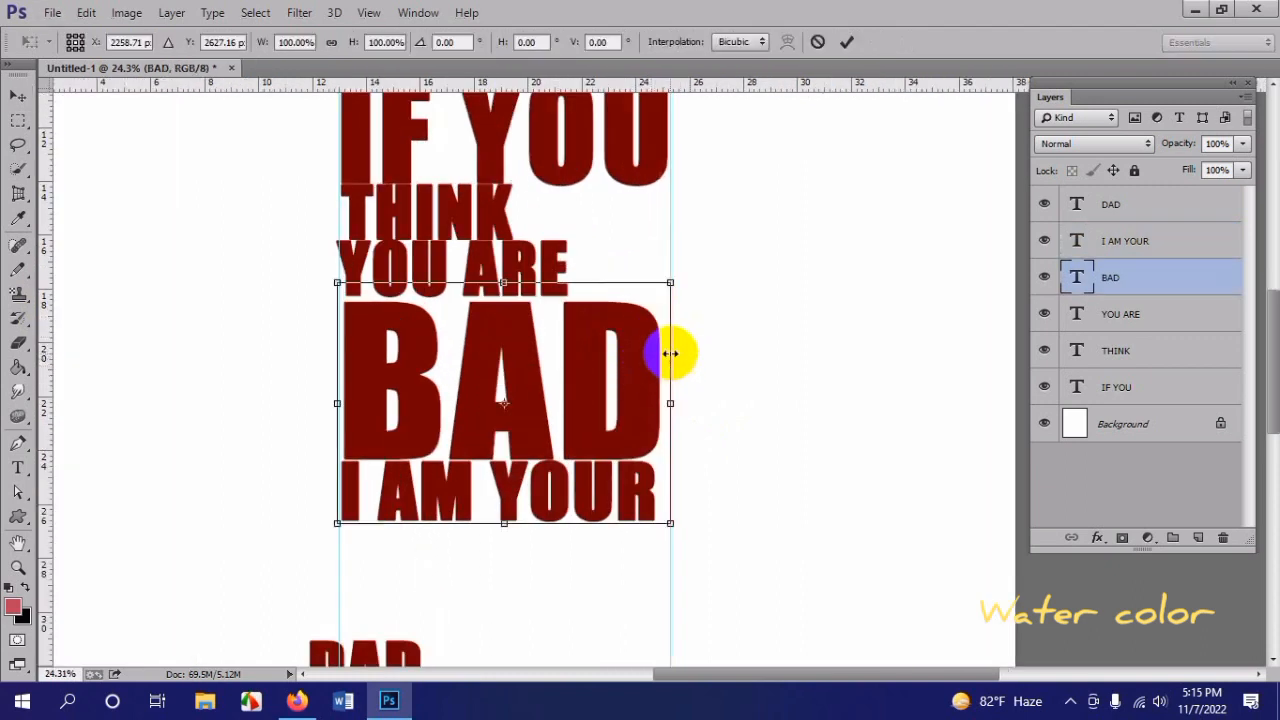
left_click_drag(670, 284, 673, 282)
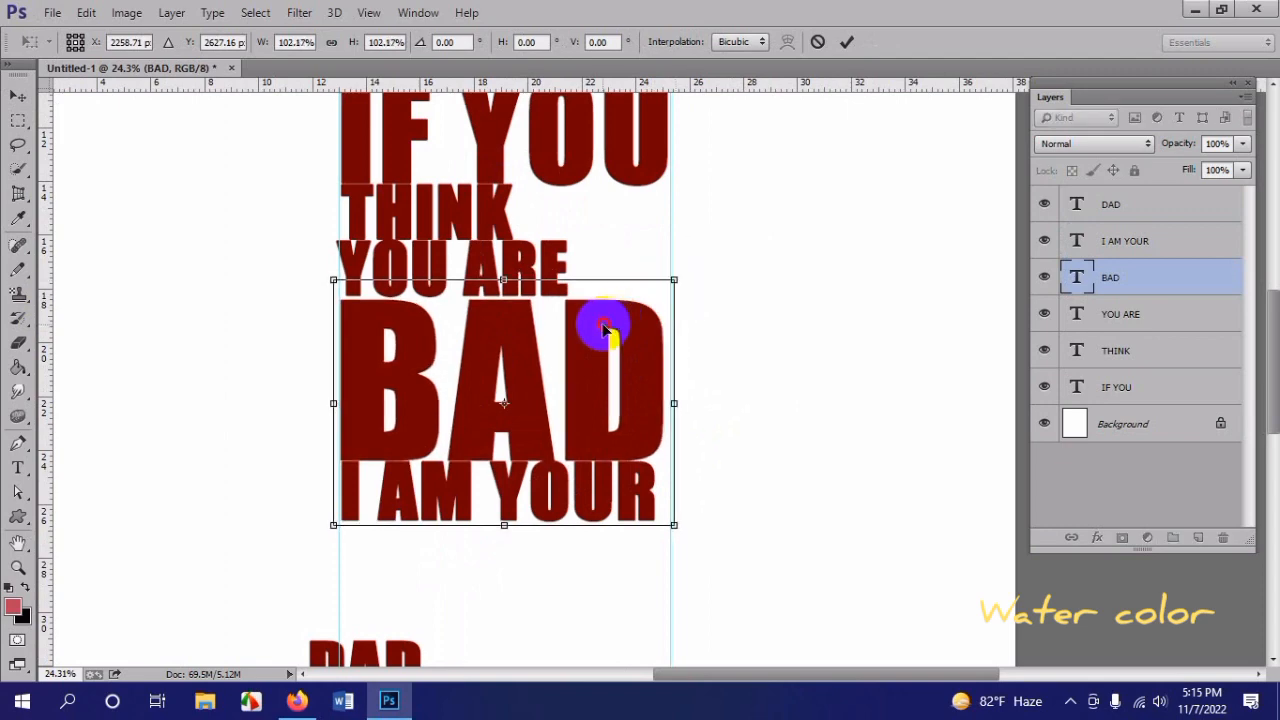
key("Return")
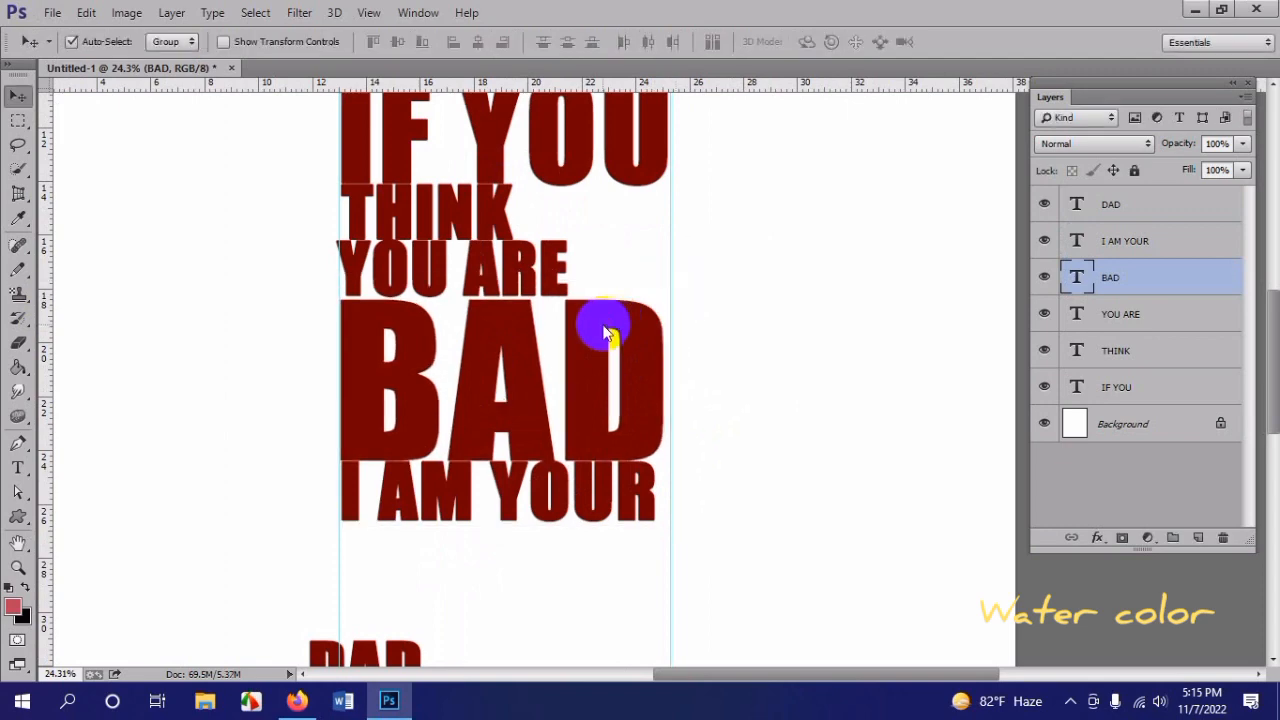
Step: Hide the rulers and show them again
left_click(474, 492)
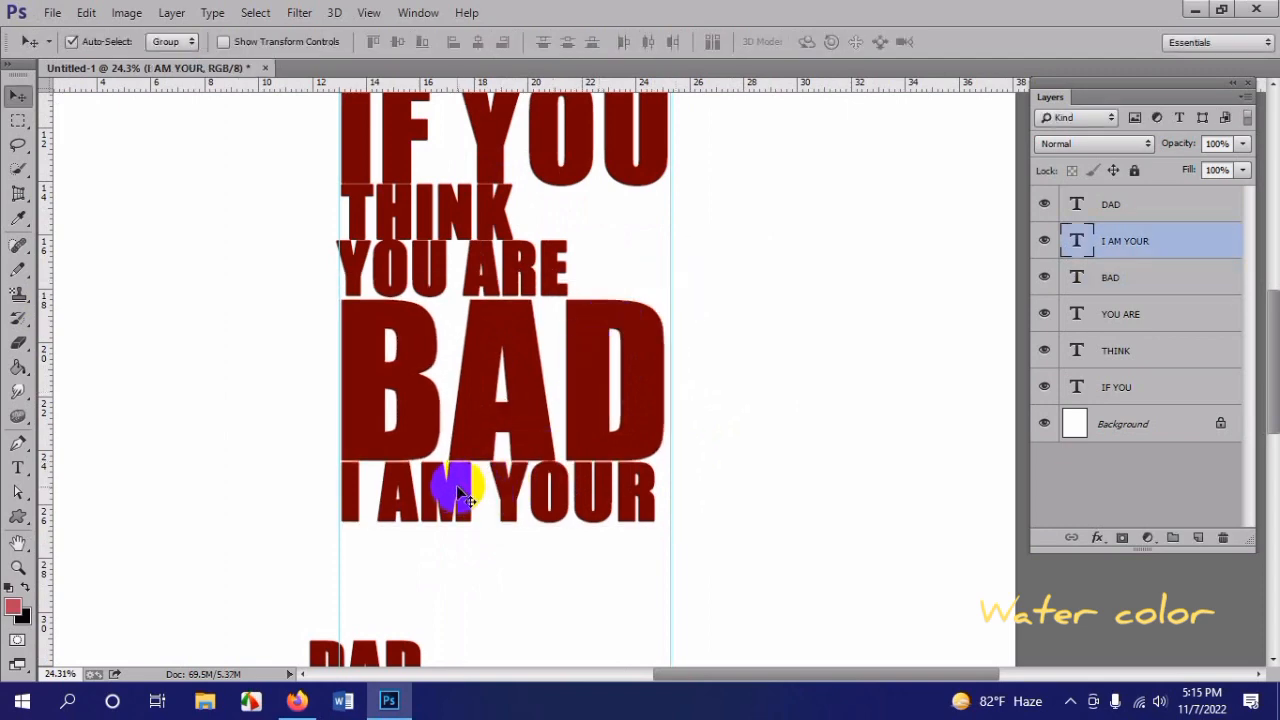
scroll(472, 455, "left", 3)
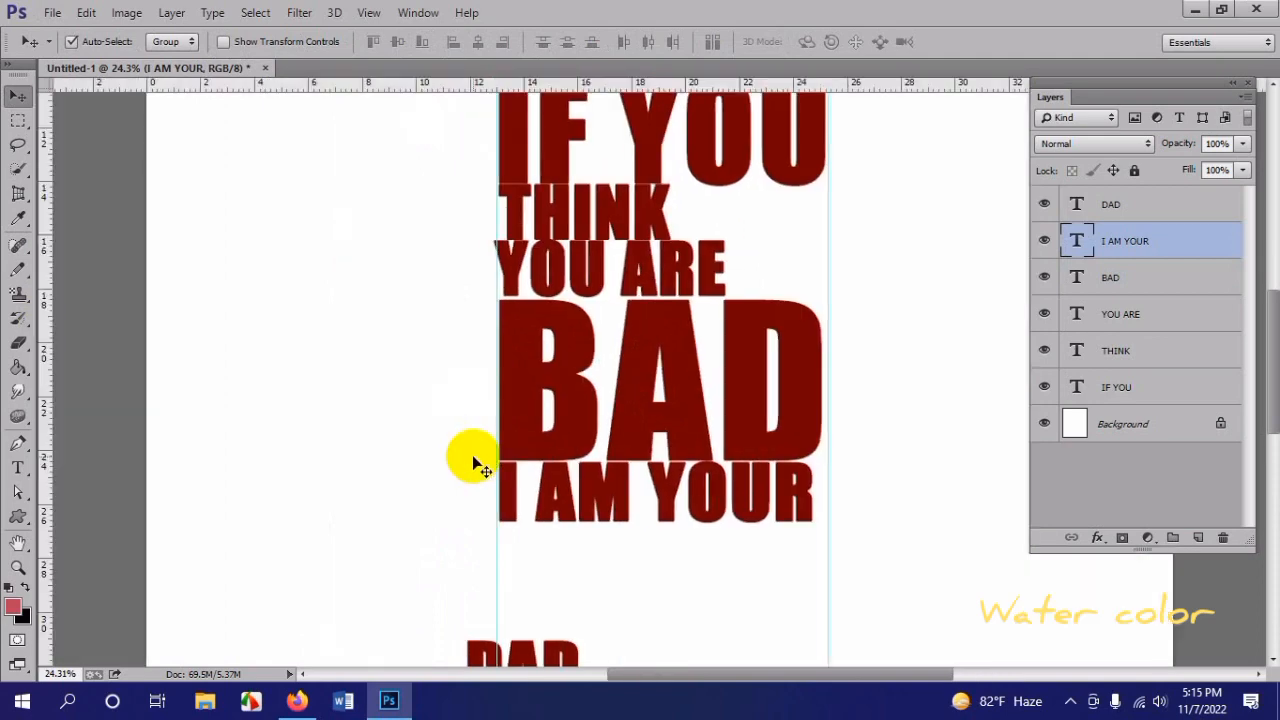
key("ctrl+r")
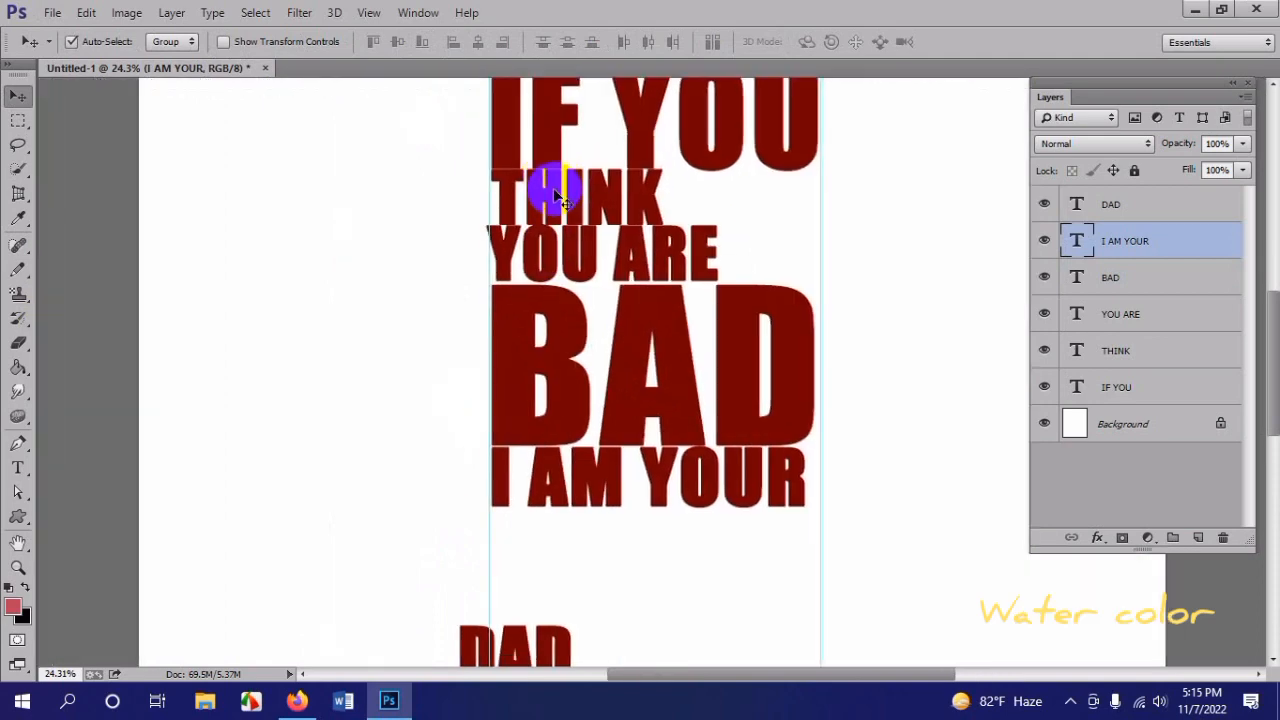
key("ctrl+r")
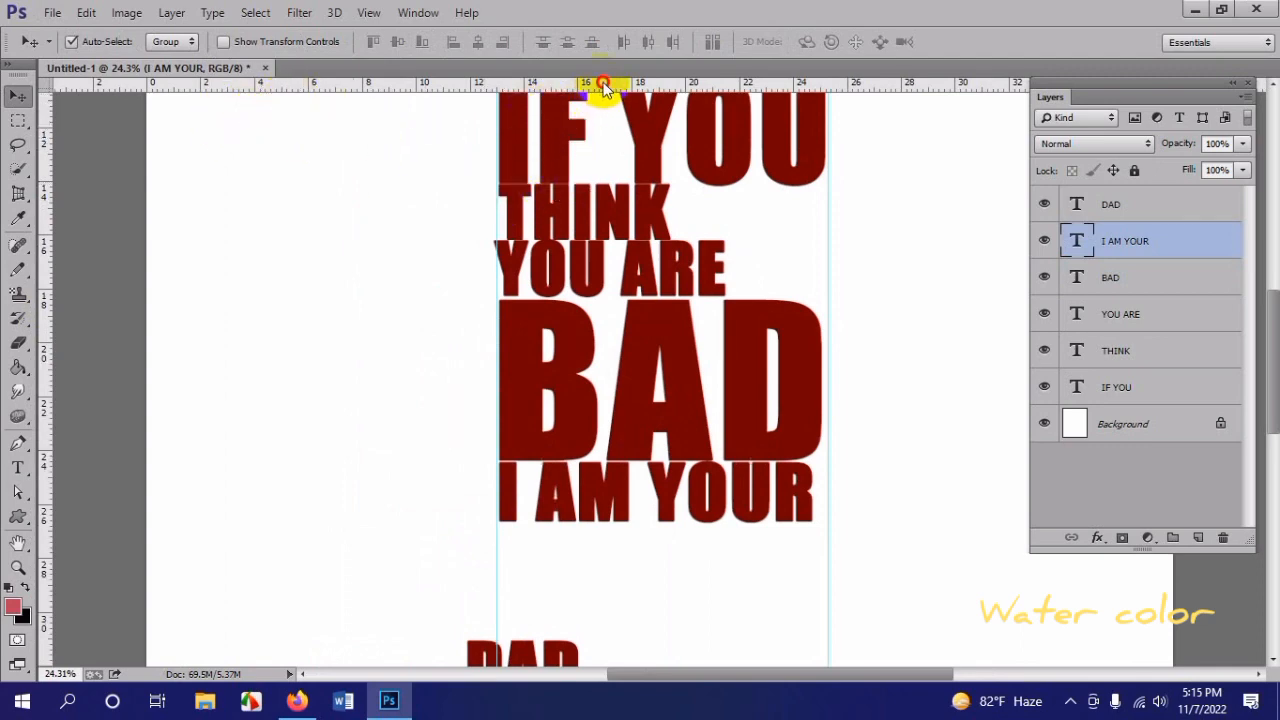
left_click_drag(603, 86, 50, 325)
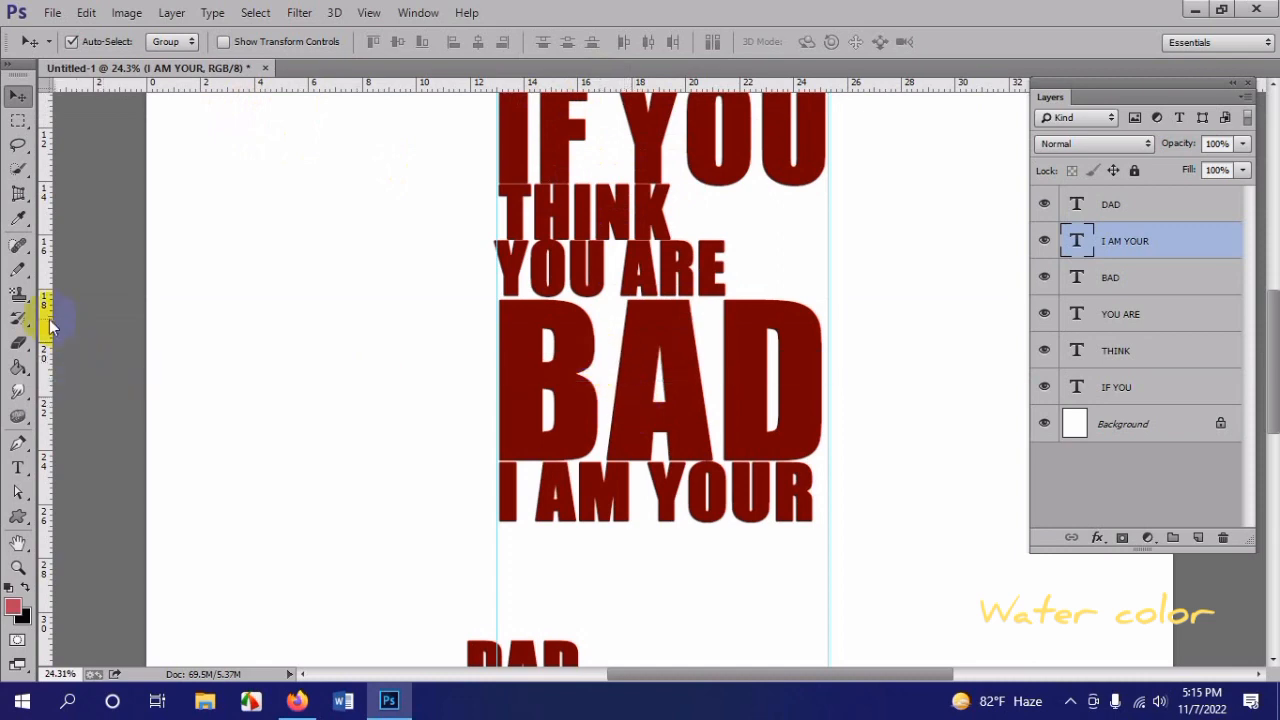
Step: Scale "THINK" down to about 93% and fit it between "IF YOU" and "YOU ARE" against the first guide
scroll(554, 343, "down", 6)
scroll(602, 365, "up", 4)
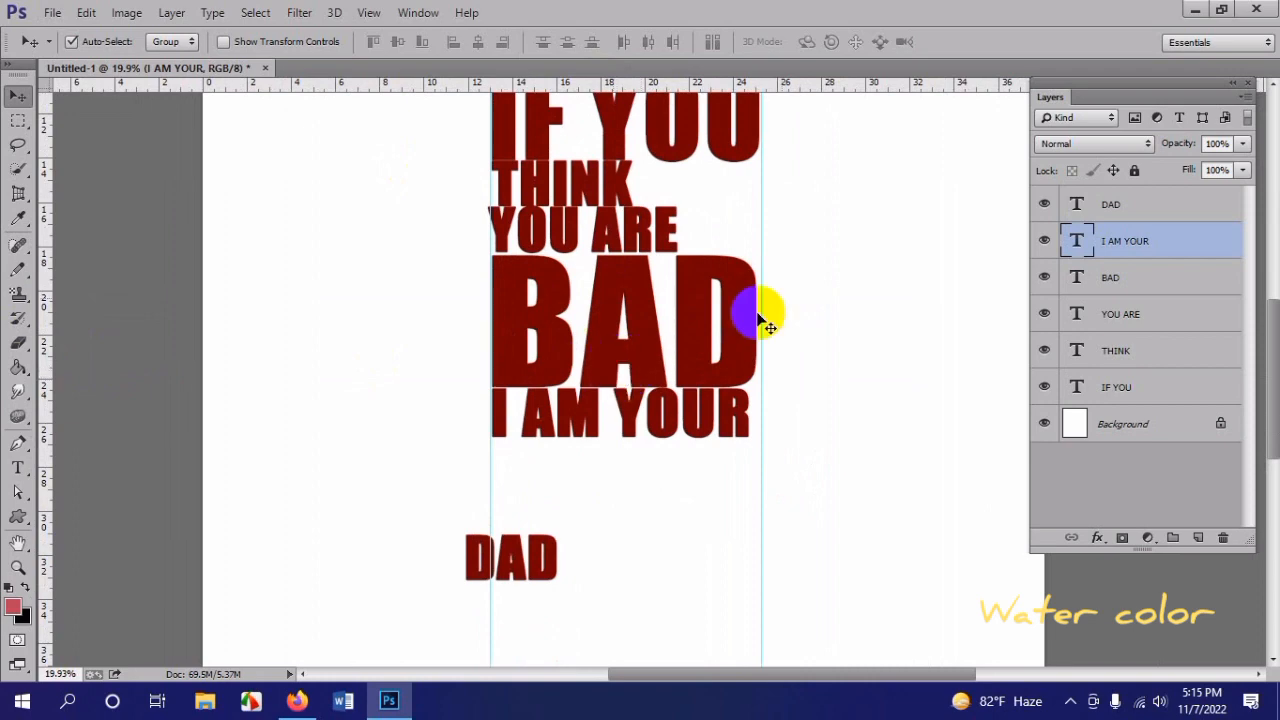
scroll(590, 165, "up", 2)
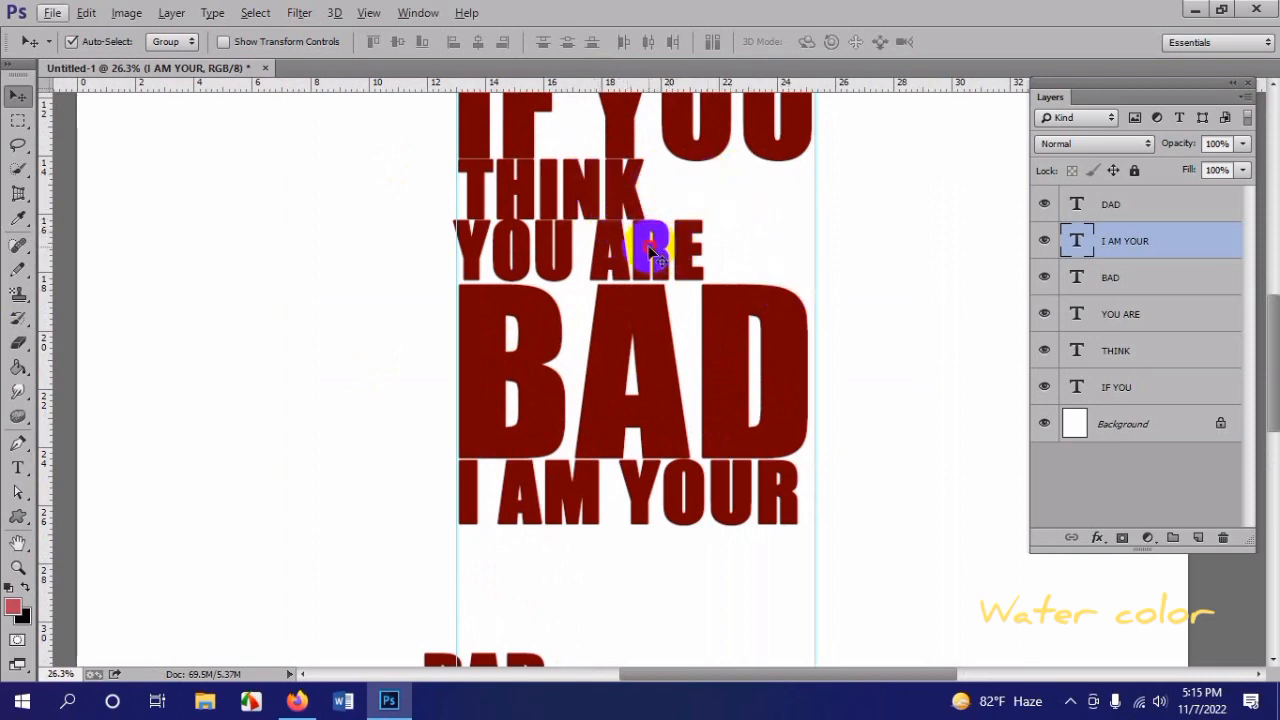
left_click(650, 250)
left_click(592, 195)
key("ctrl+t")
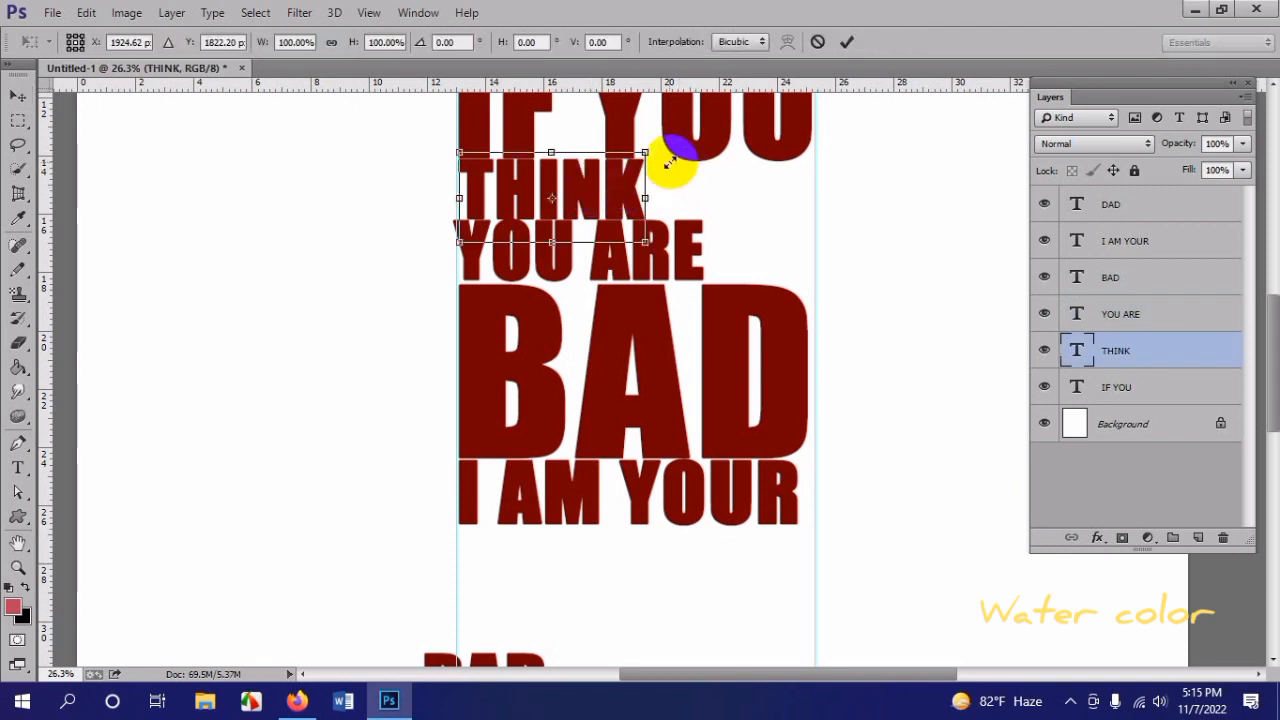
left_click_drag(646, 151, 632, 158)
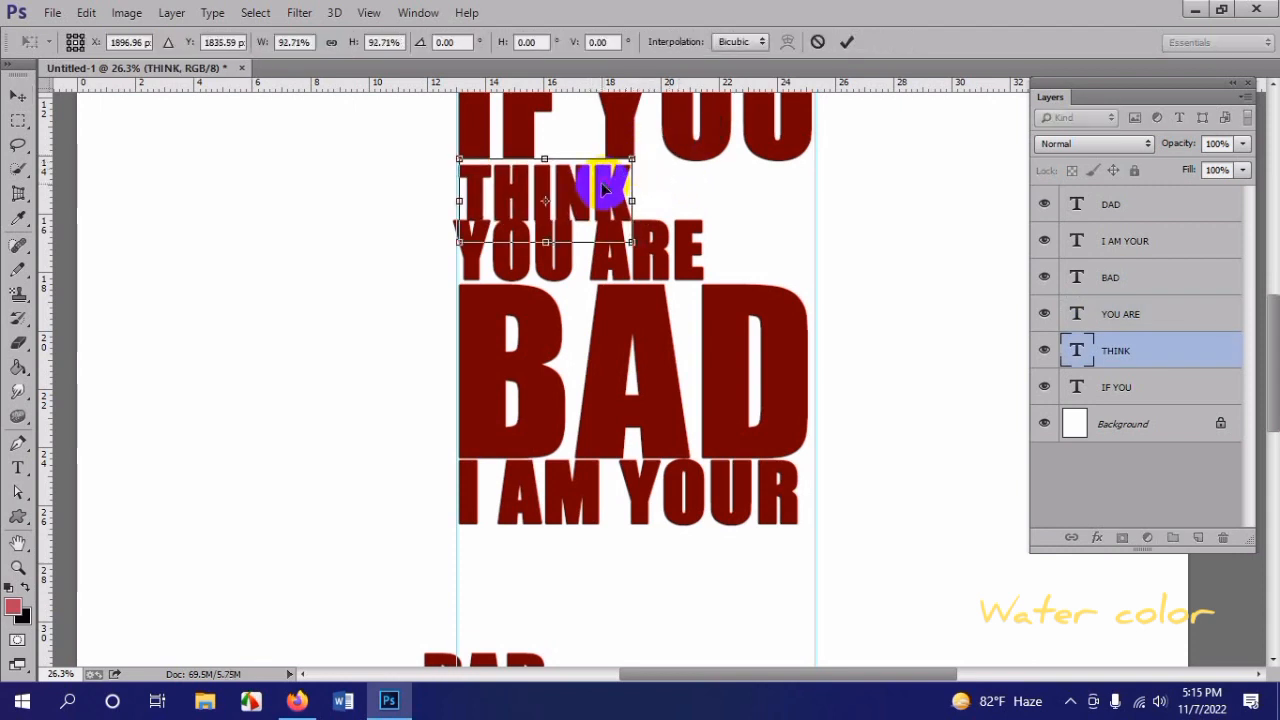
key("Return")
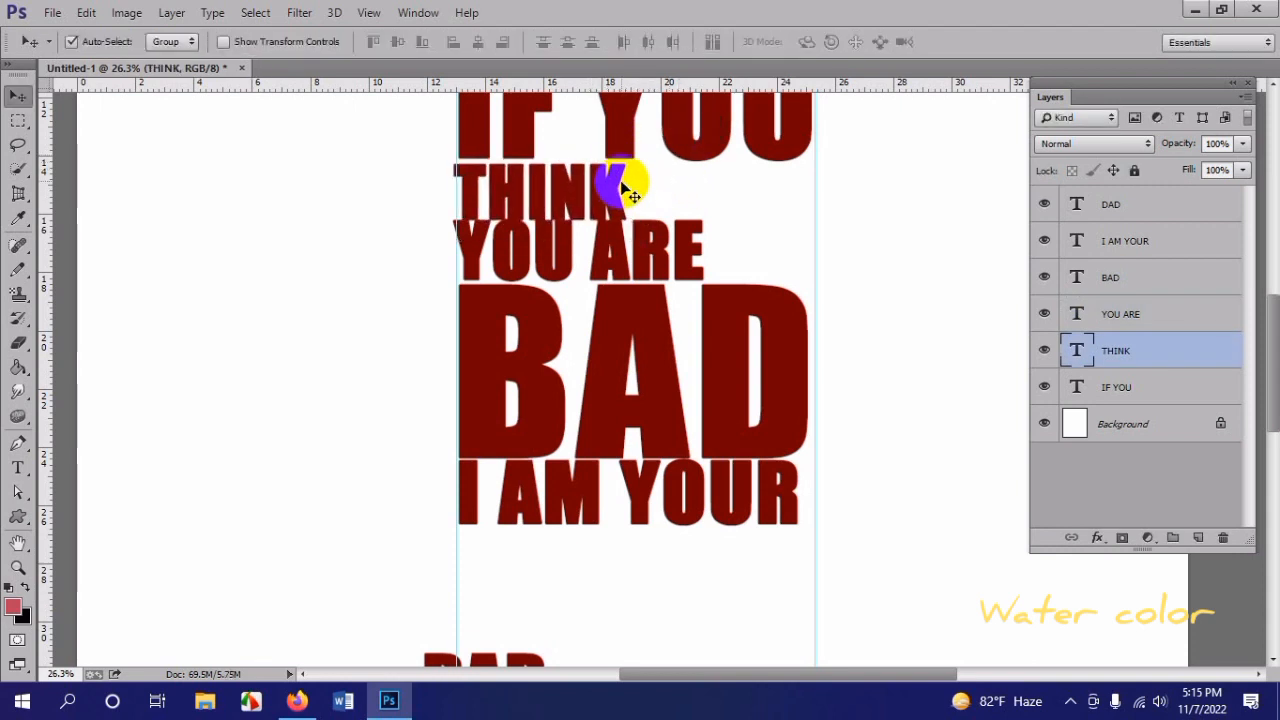
left_click_drag(622, 183, 614, 163)
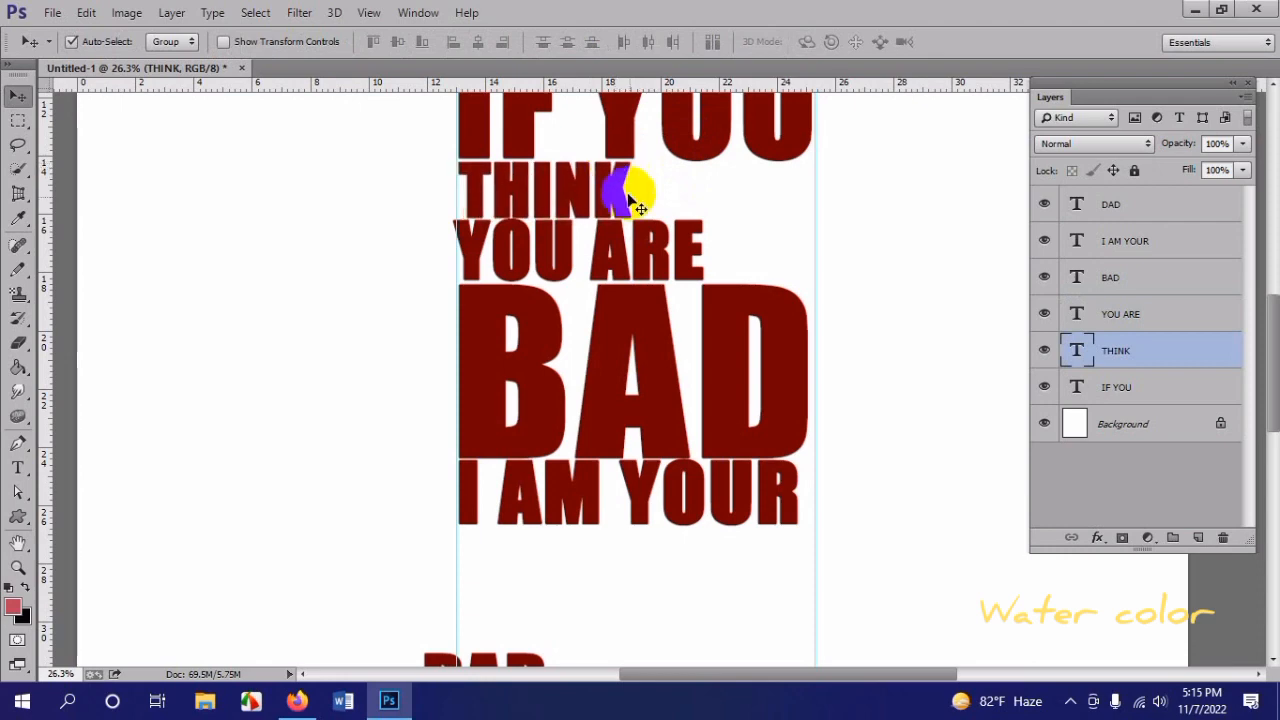
Step: Scale "YOU ARE" down slightly so it lines up with the starting edge of the stacked text
key("ctrl+t")
left_click_drag(705, 213, 659, 246)
double_click(672, 256)
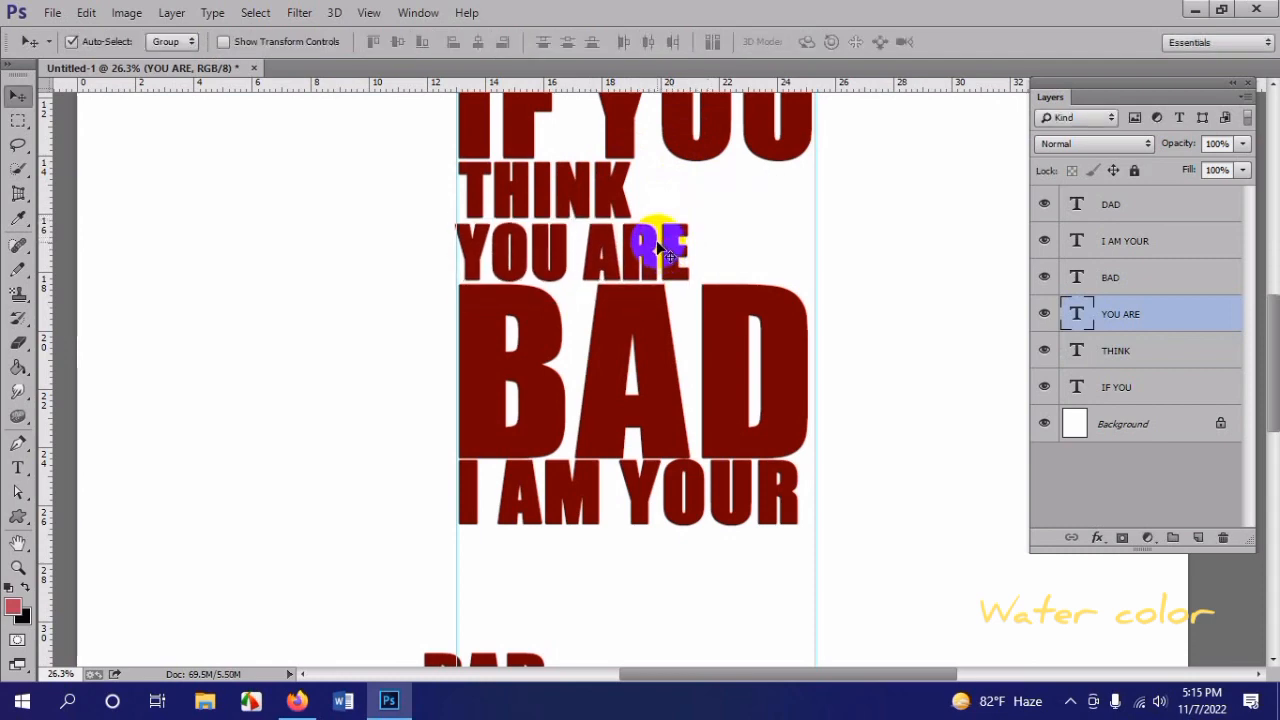
Step: Place "DAD" directly beneath "I AM YOUR" and scale it up to about 287%
scroll(660, 252, "down", 1)
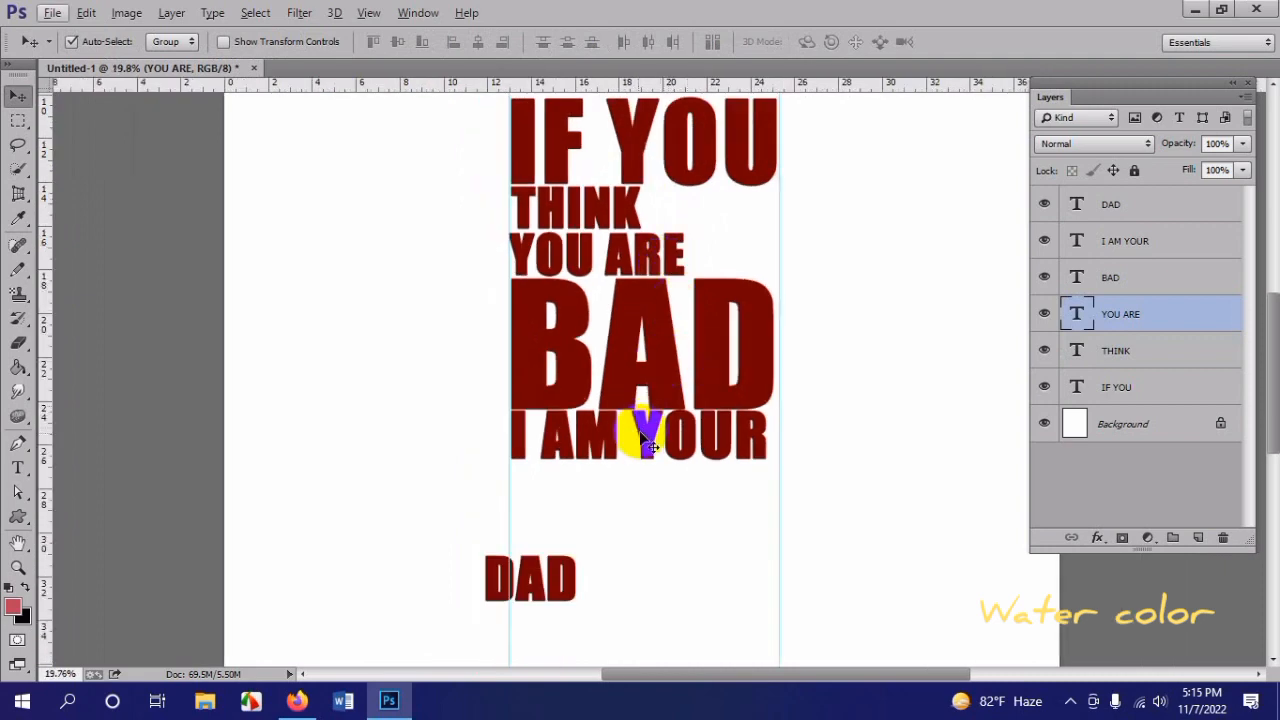
left_click(648, 356)
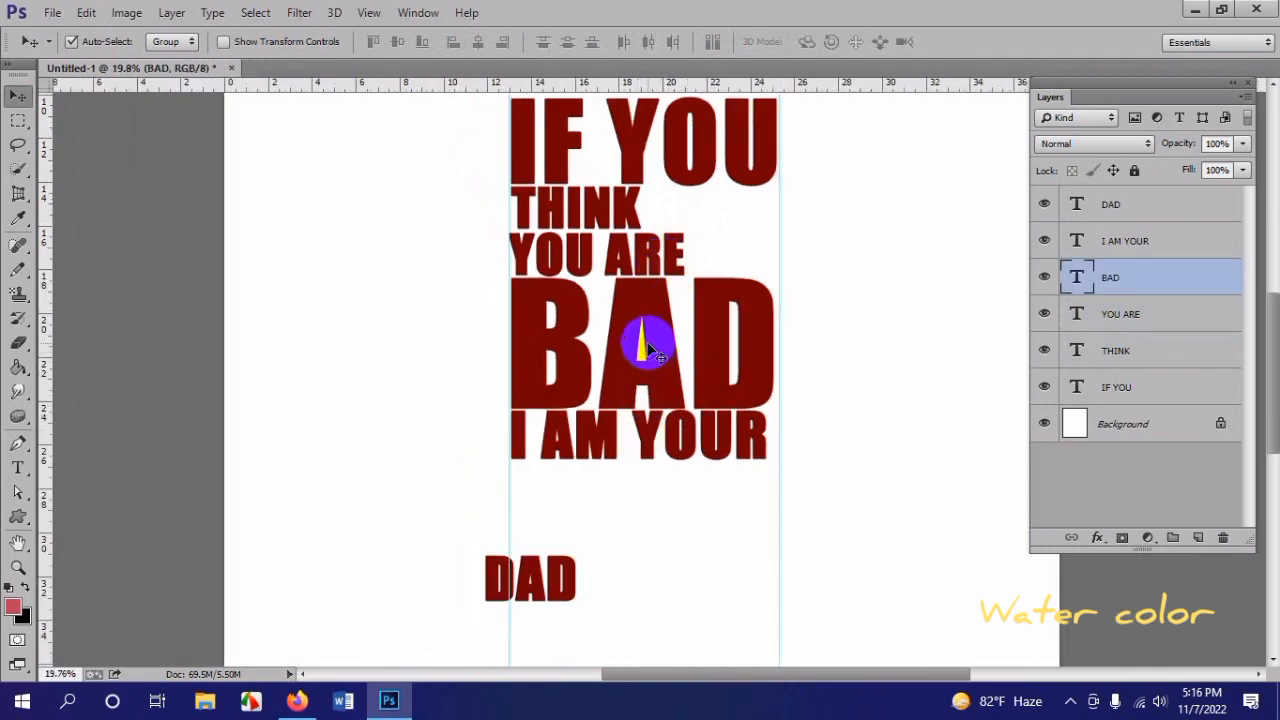
scroll(650, 350, "up", 1)
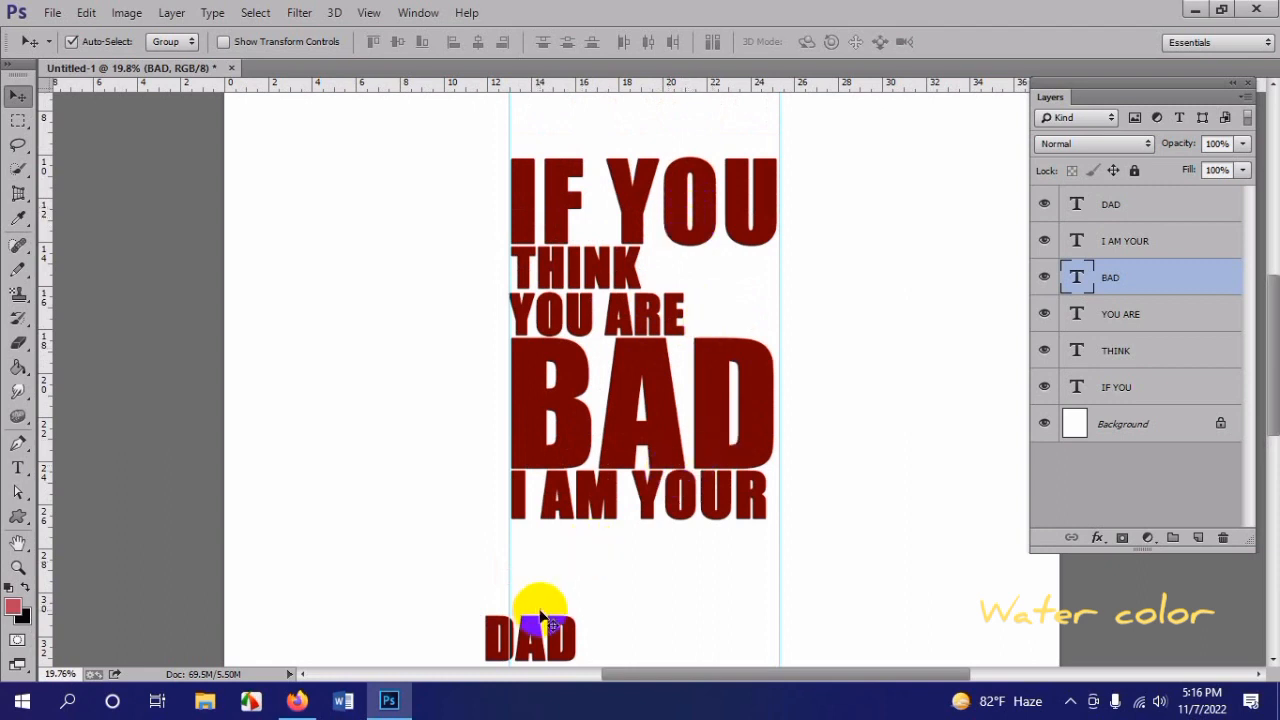
left_click_drag(536, 622, 713, 589)
scroll(566, 550, "down", 1)
scroll(561, 497, "down", 3)
key("ctrl+t")
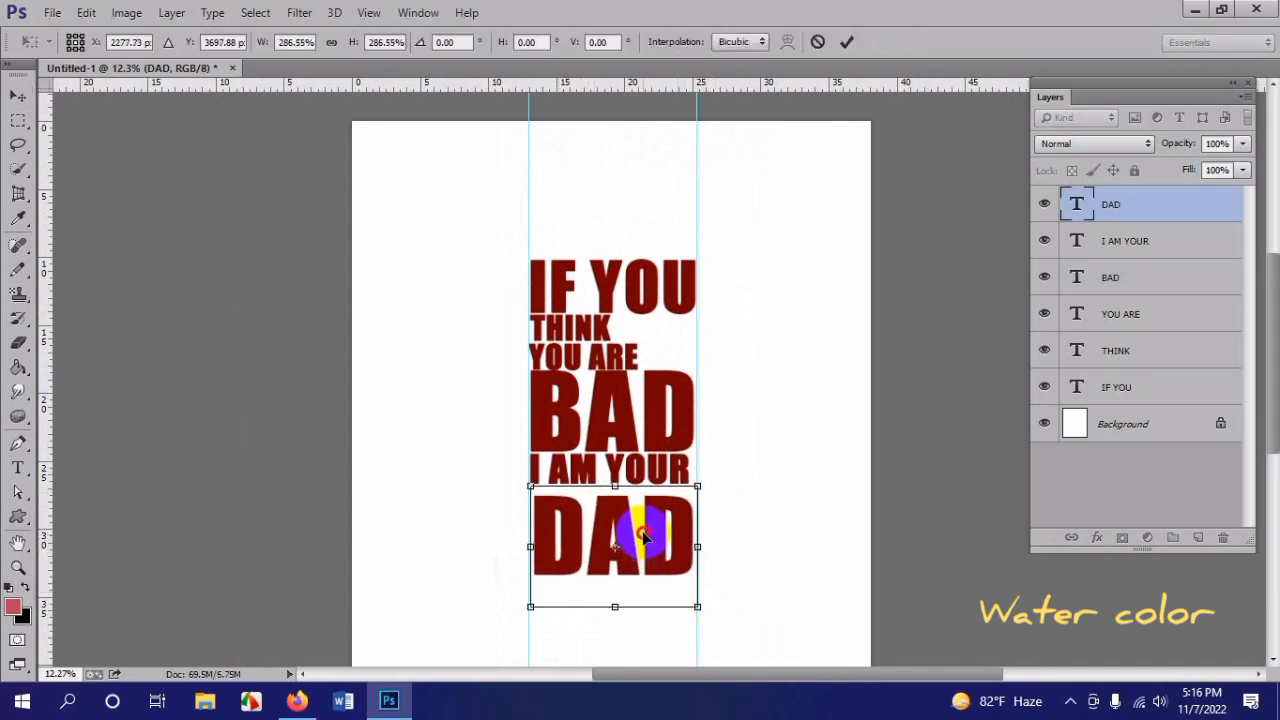
left_click_drag(643, 537, 641, 523)
key("Return")
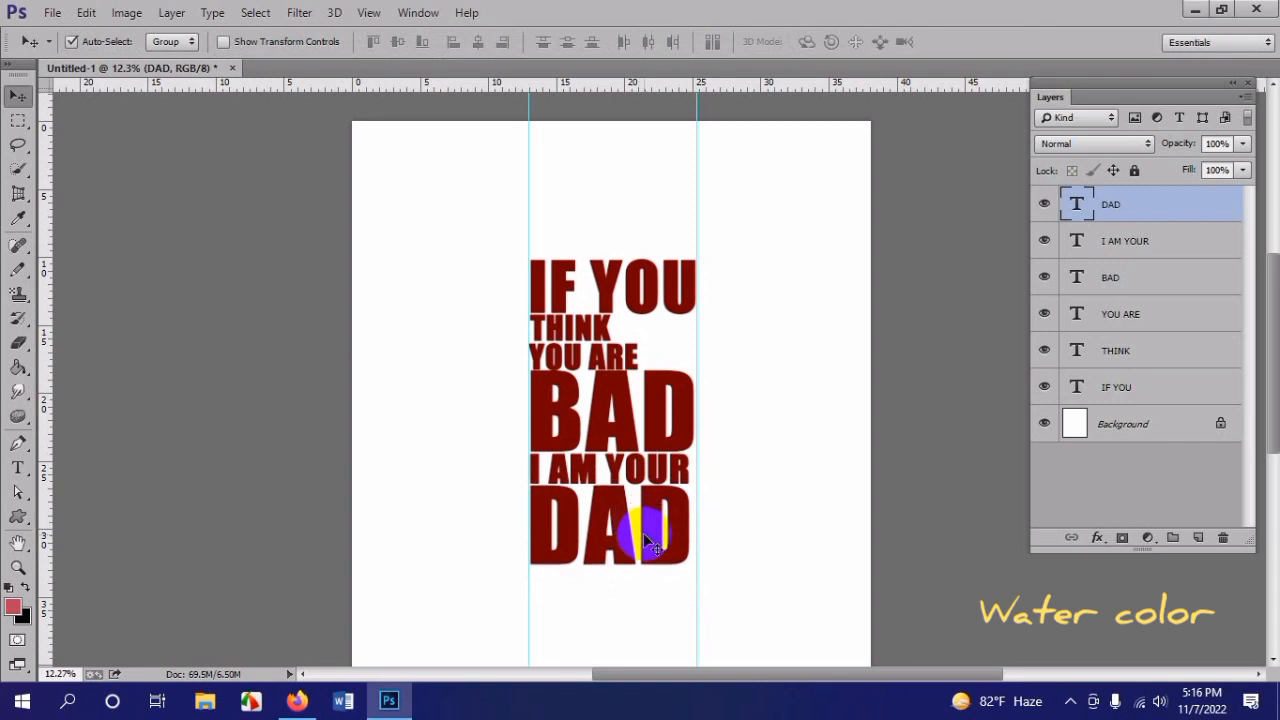
Step: Enlarge "DAD" slightly so it spans the full width between the two guides
key("ctrl+t")
left_click_drag(695, 596, 703, 606)
double_click(641, 545)
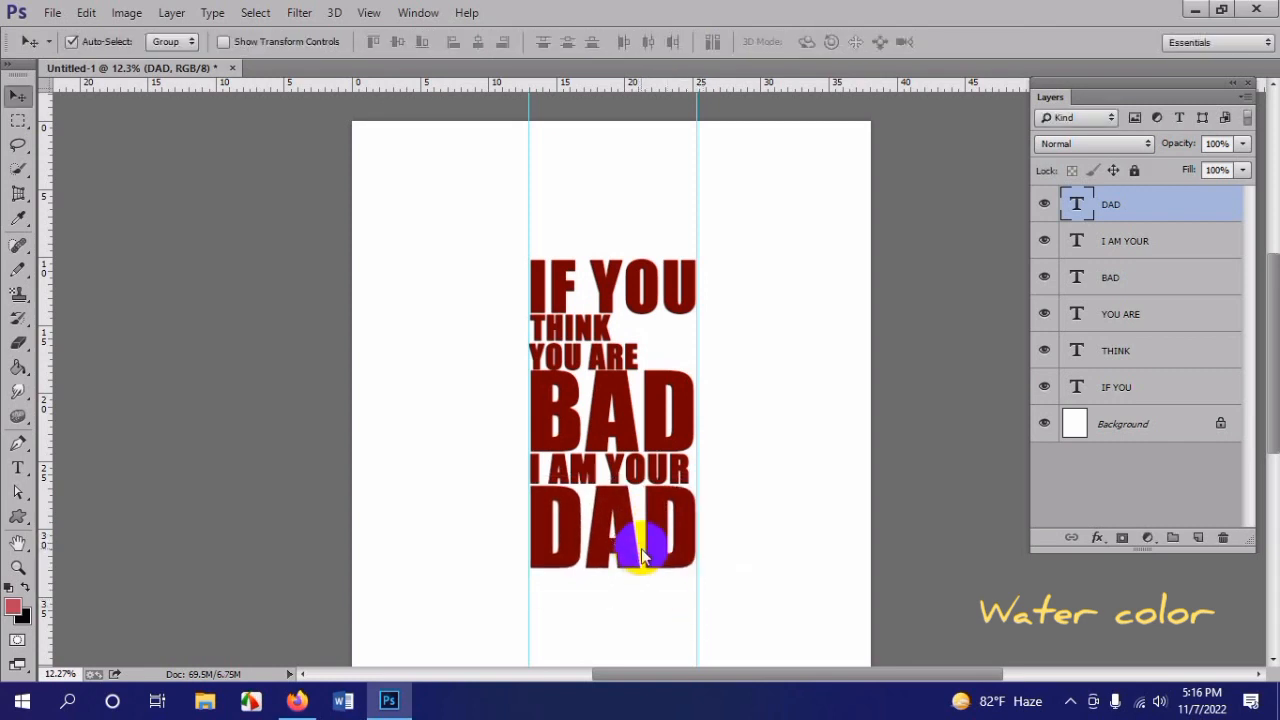
Step: Deselect the text and remove both vertical guides from the canvas
left_click(809, 411)
scroll(718, 382, "down", 5)
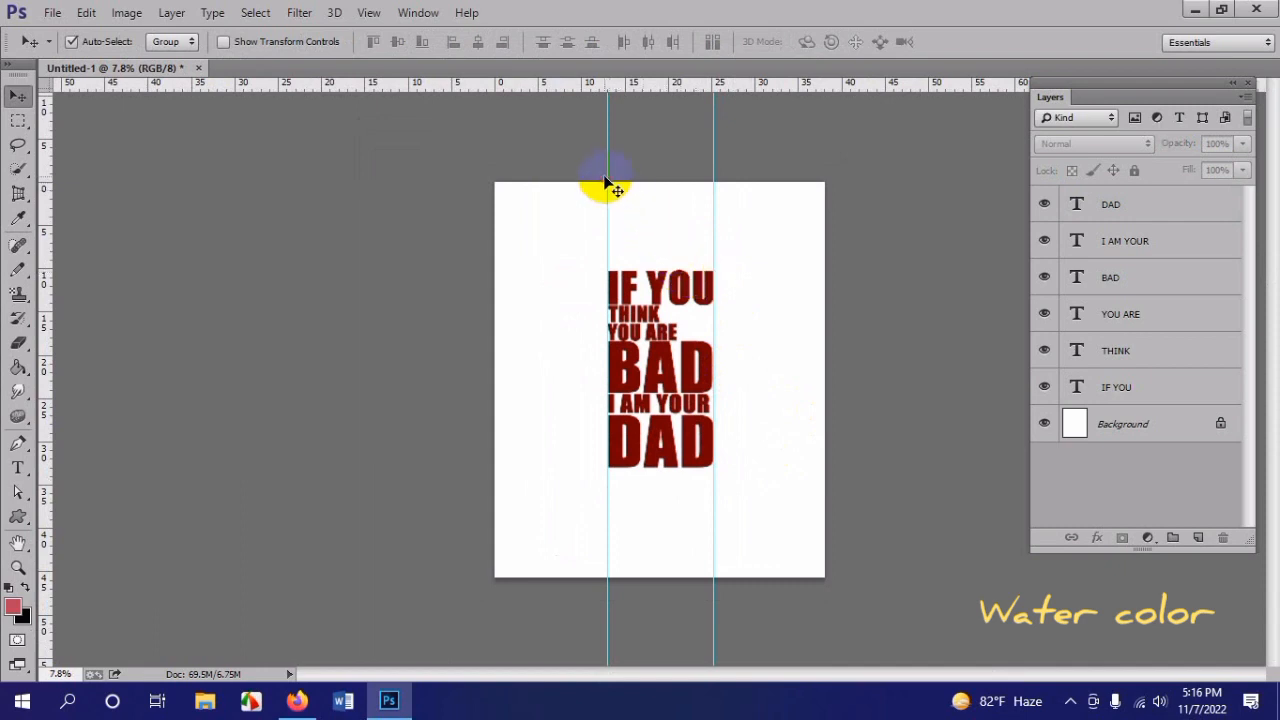
left_click_drag(606, 179, 46, 234)
left_click_drag(712, 186, 45, 194)
Step: Select all six text layers, scale them together to about 123% and center the block on the page
left_click_drag(566, 229, 757, 540)
scroll(705, 335, "up", 2)
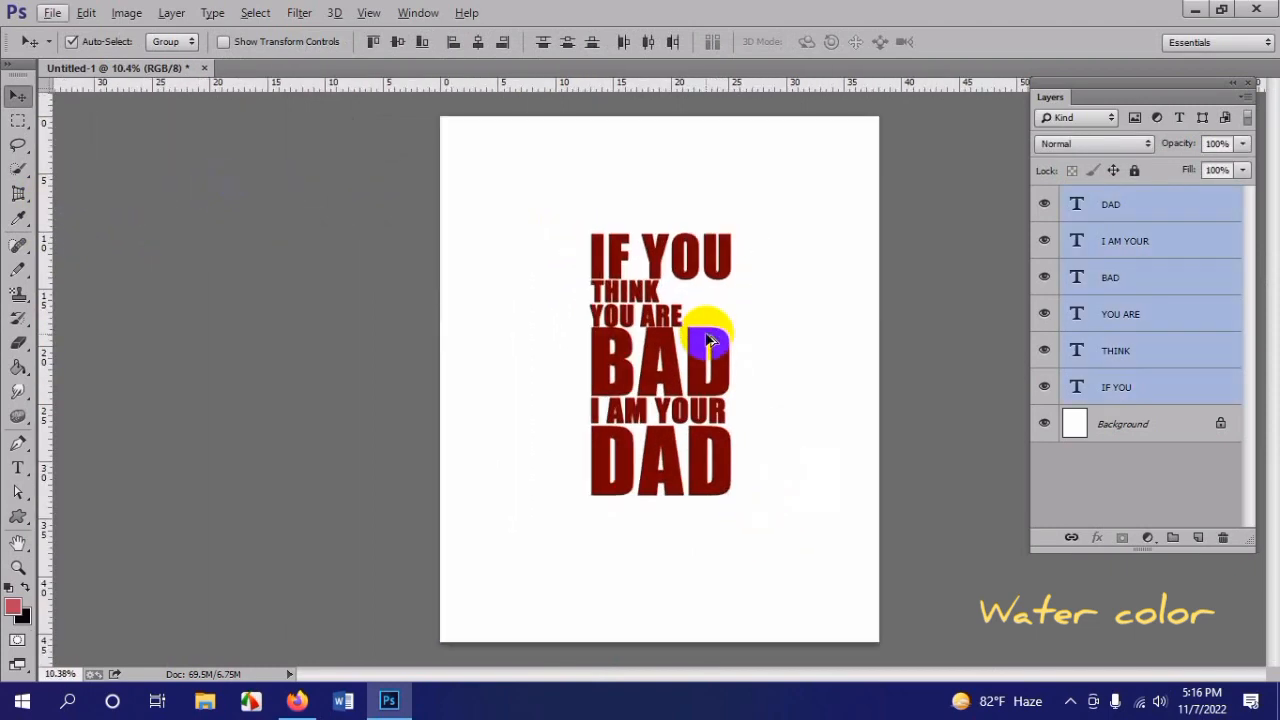
key("ctrl+t")
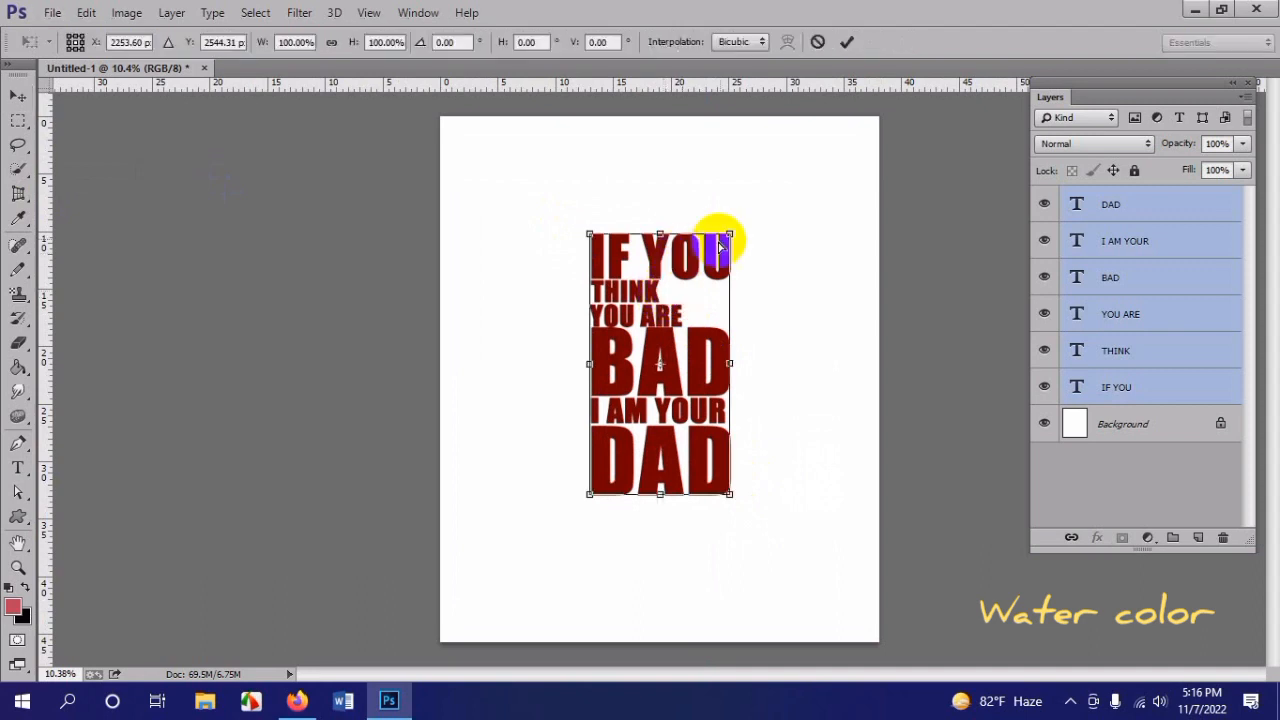
left_click_drag(732, 231, 747, 203)
left_click_drag(706, 290, 709, 301)
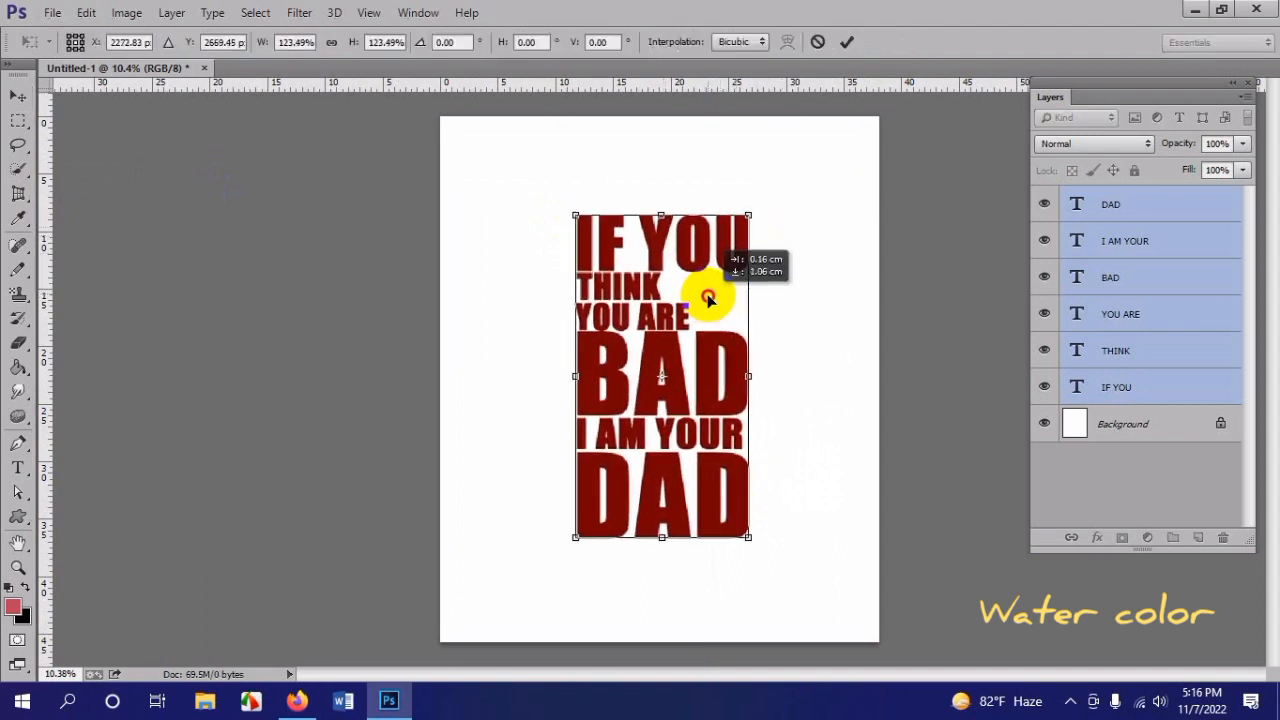
key("Return")
scroll(709, 302, "down", 2)
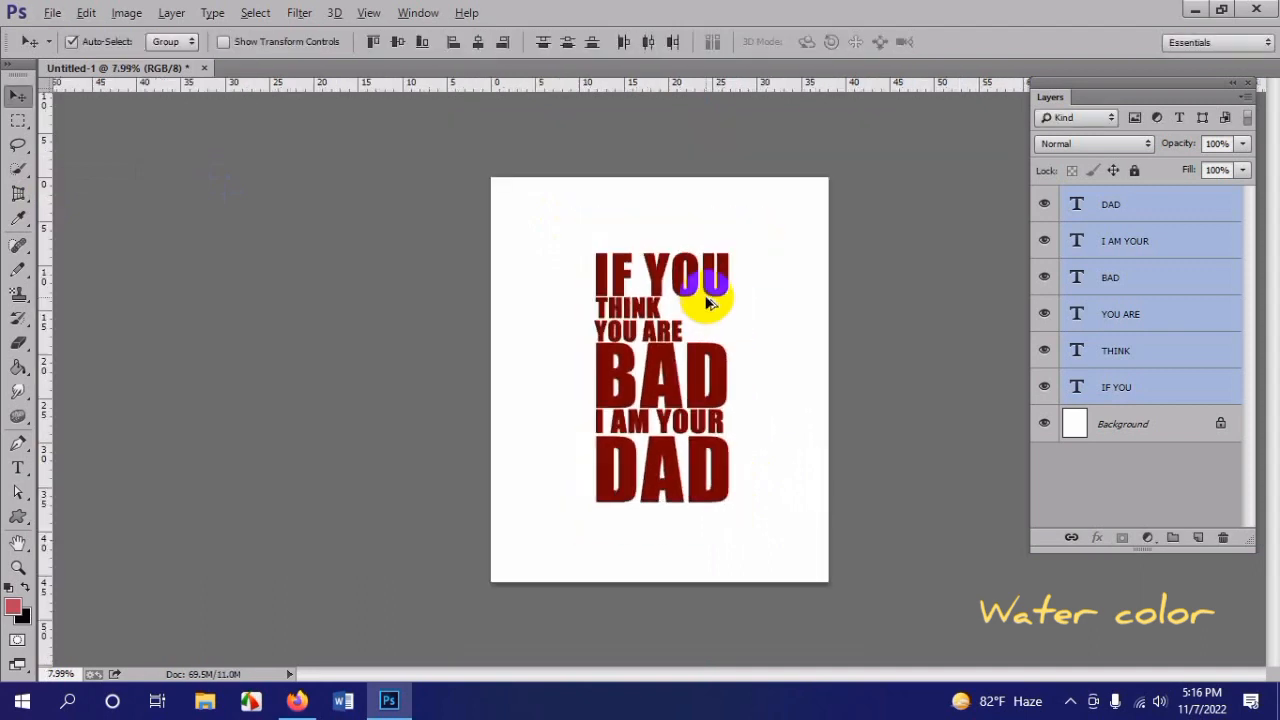
scroll(705, 313, "down", 1)
scroll(718, 320, "up", 2)
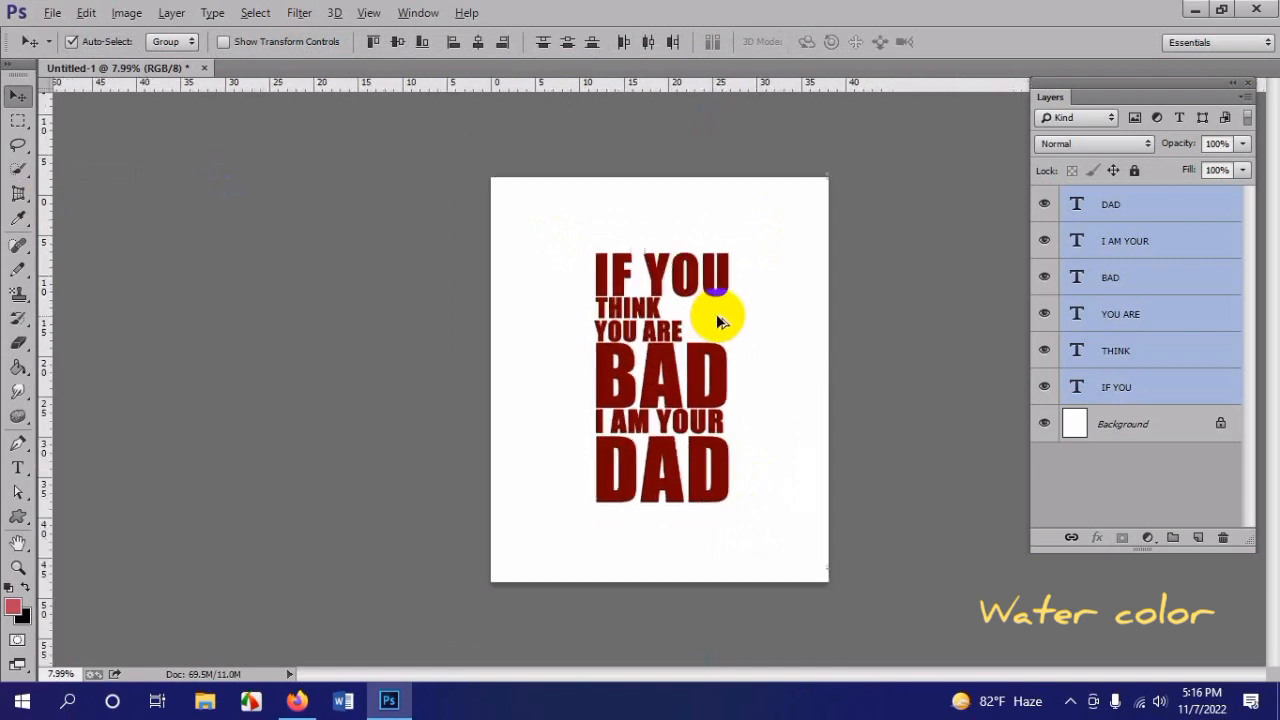
scroll(752, 305, "down", 1)
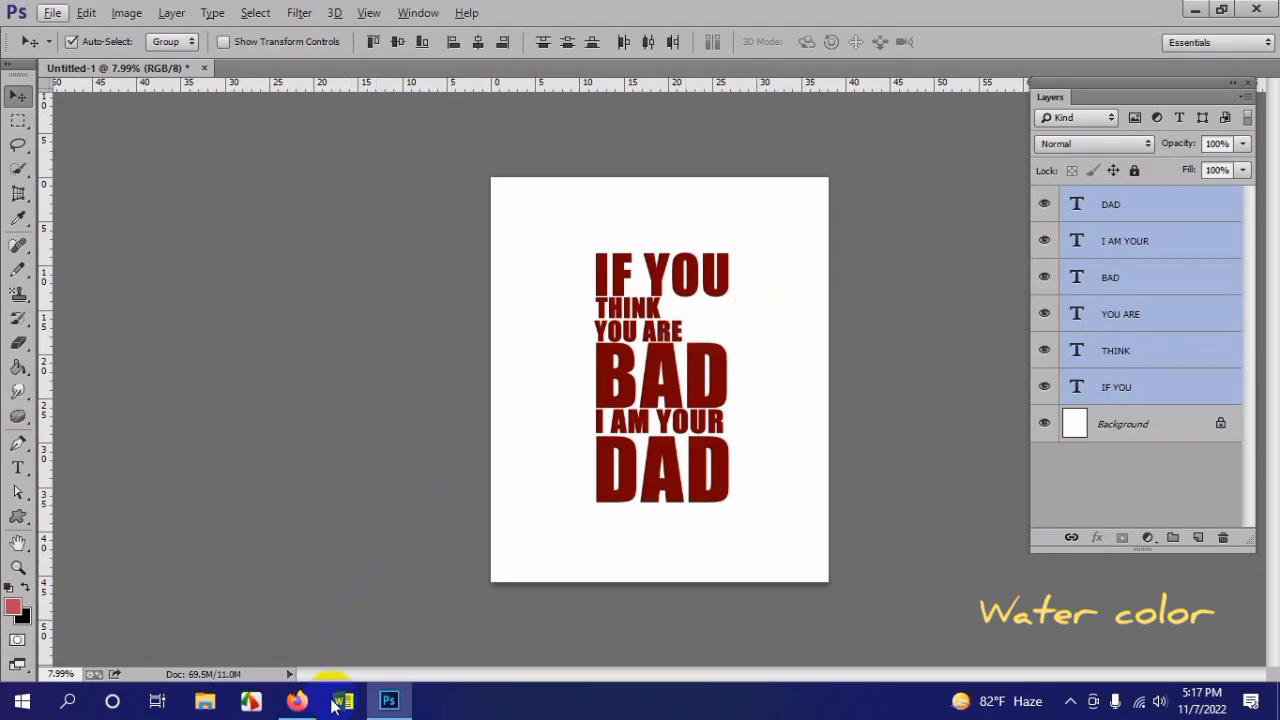
Step: Switch to Firefox and search Google Images for "pistol png vector"
left_click(297, 700)
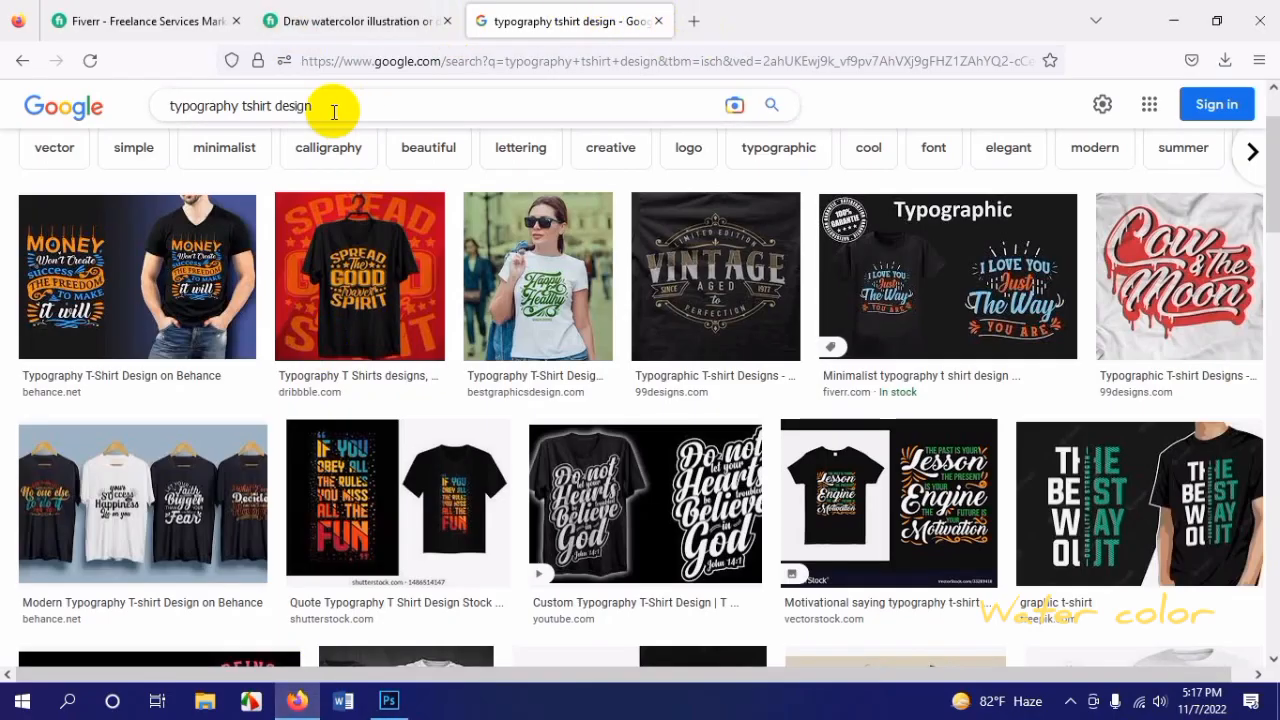
left_click_drag(334, 106, 77, 106)
type("pistol p")
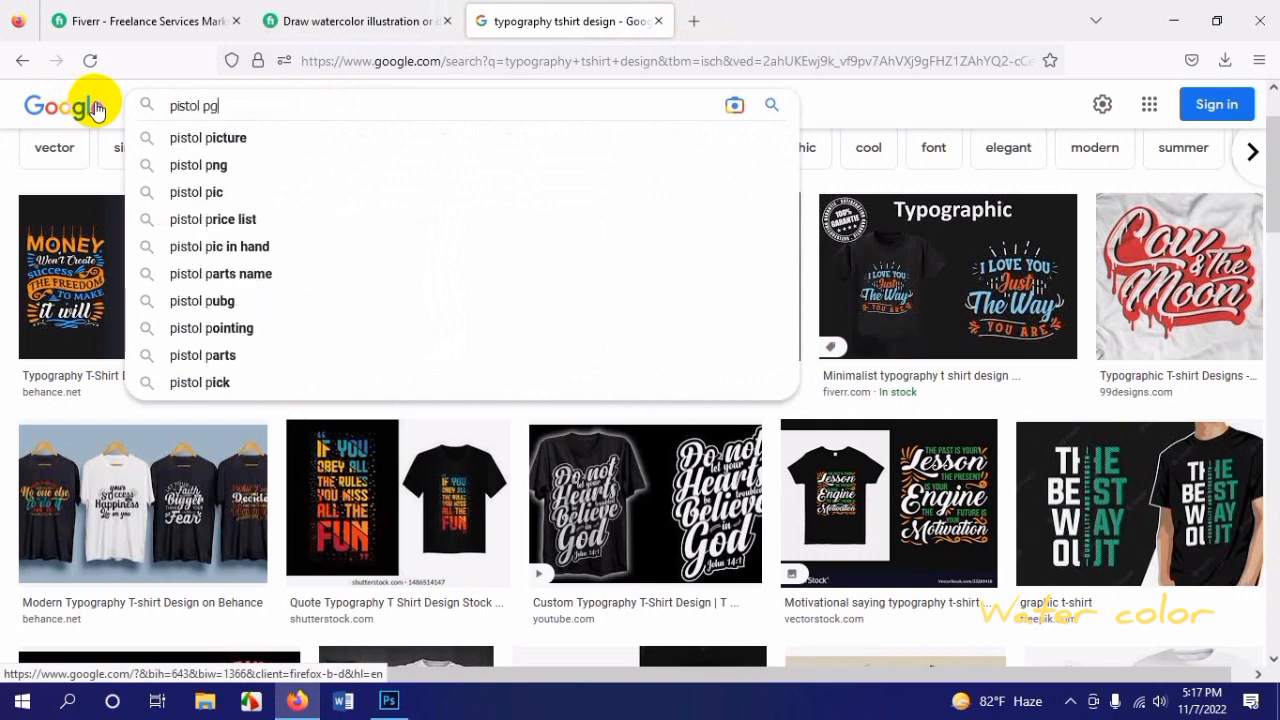
type("ng ve")
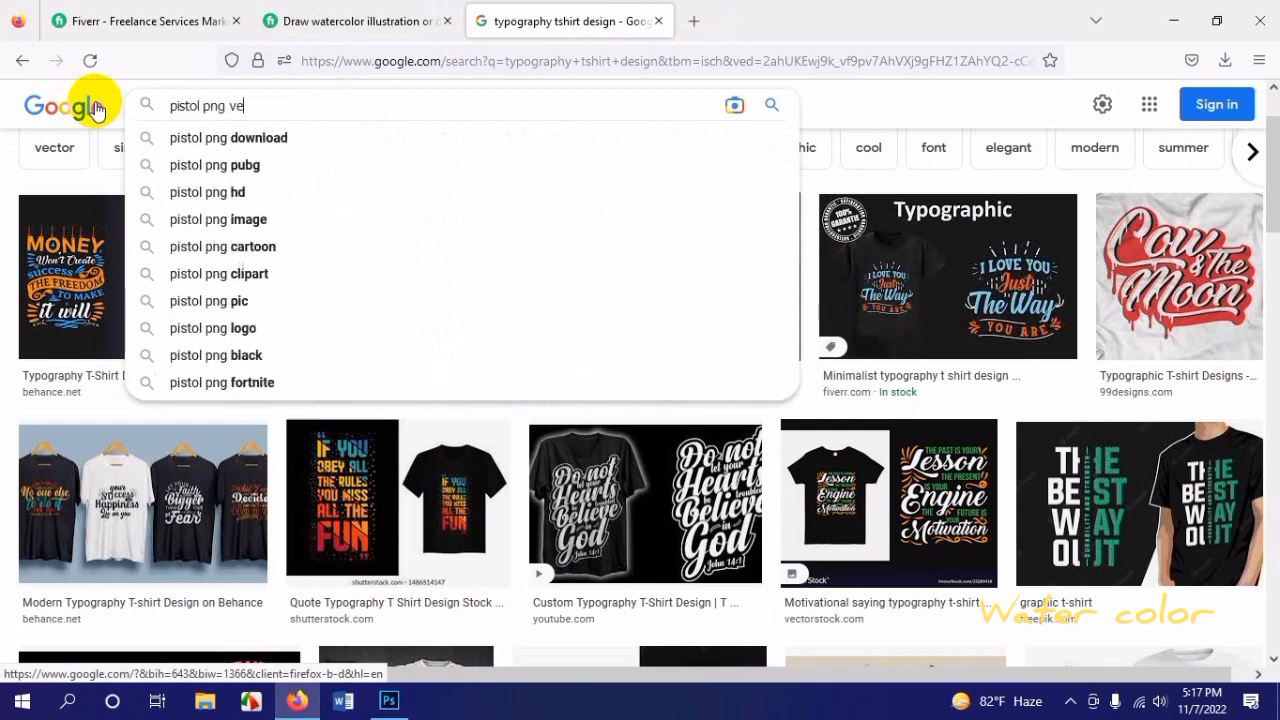
type("ctor")
key("Return")
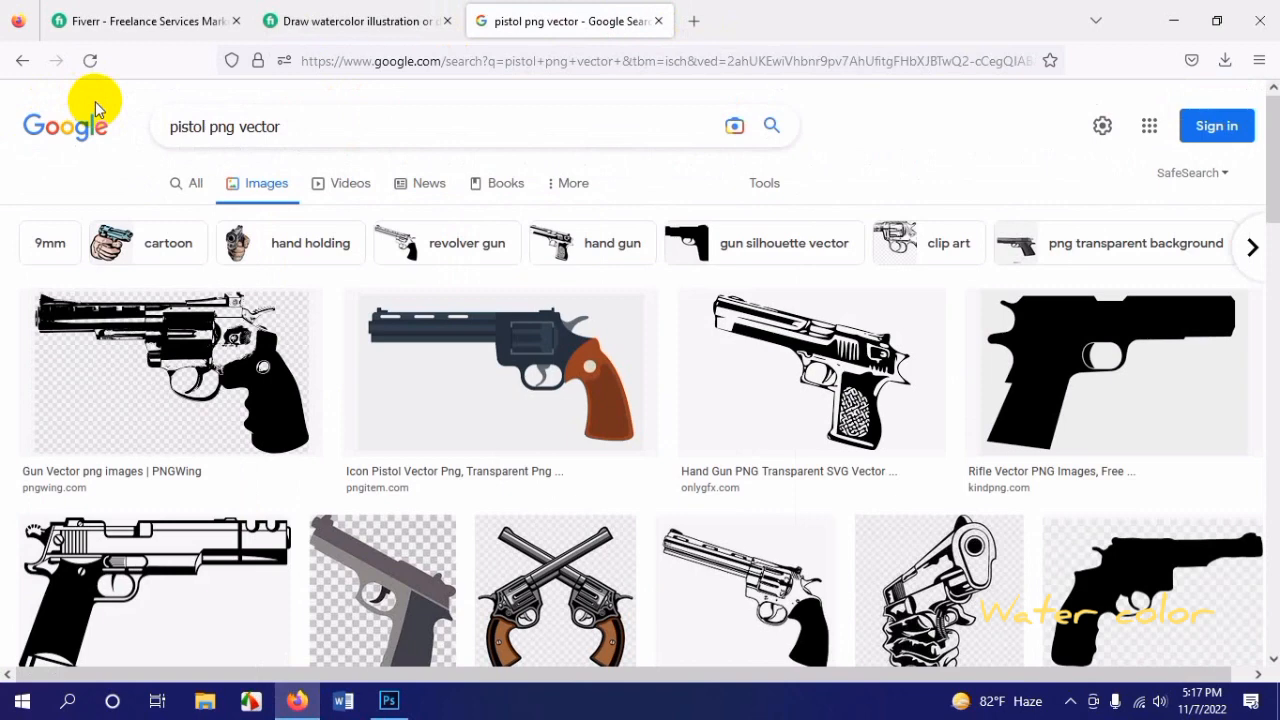
Step: Preview PNGWing's black revolver image and save it to the Desktop as a PNG under its suggested file name
left_click(250, 372)
scroll(390, 340, "down", 2)
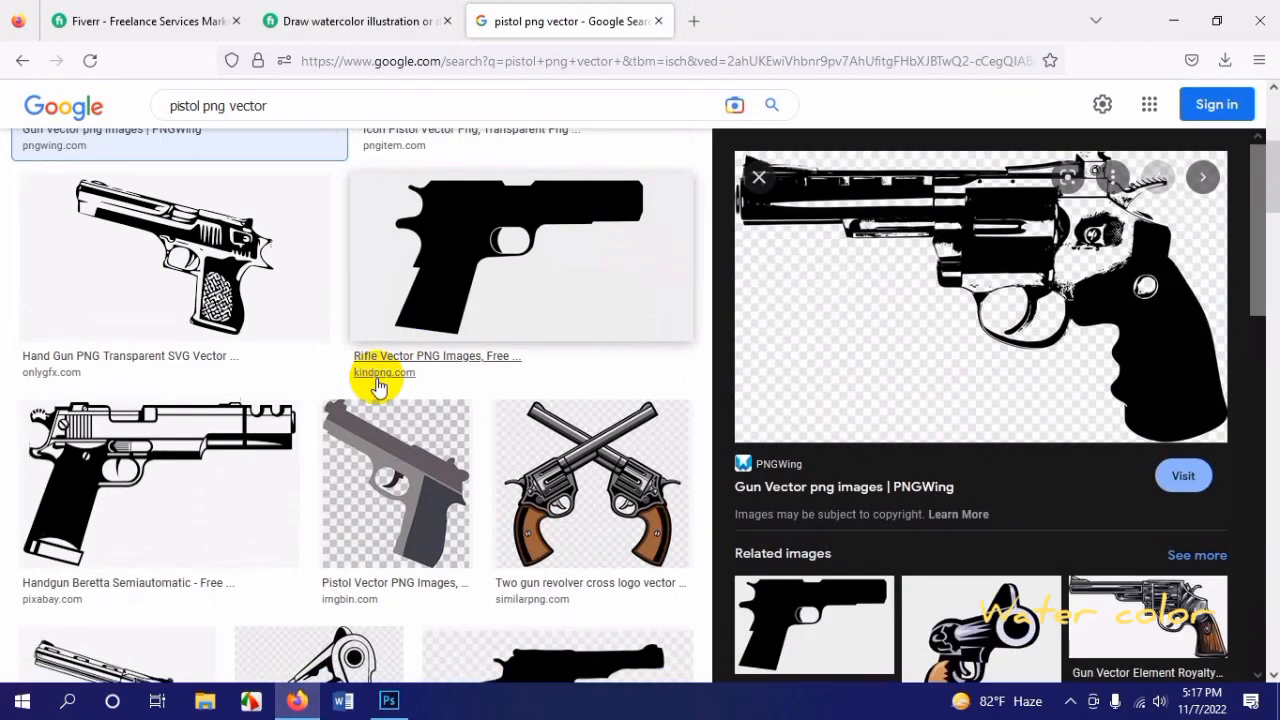
scroll(594, 374, "up", 3)
scroll(659, 453, "down", 1)
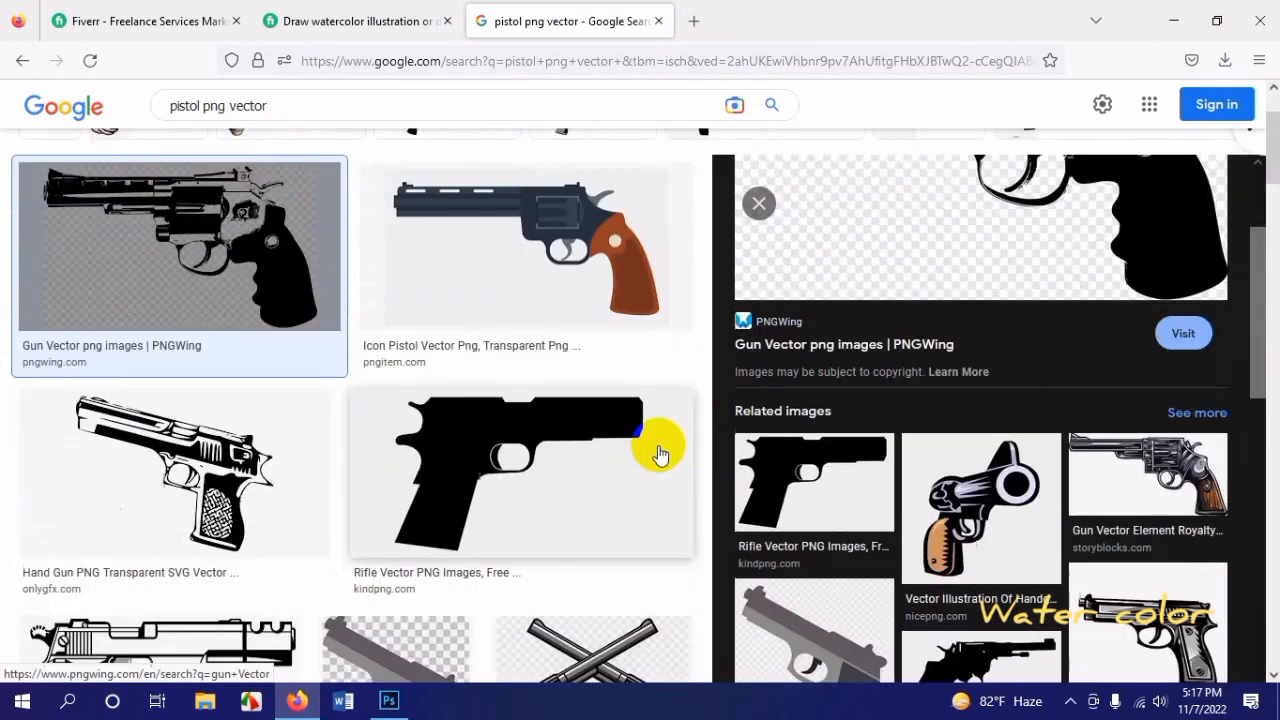
scroll(659, 453, "down", 2)
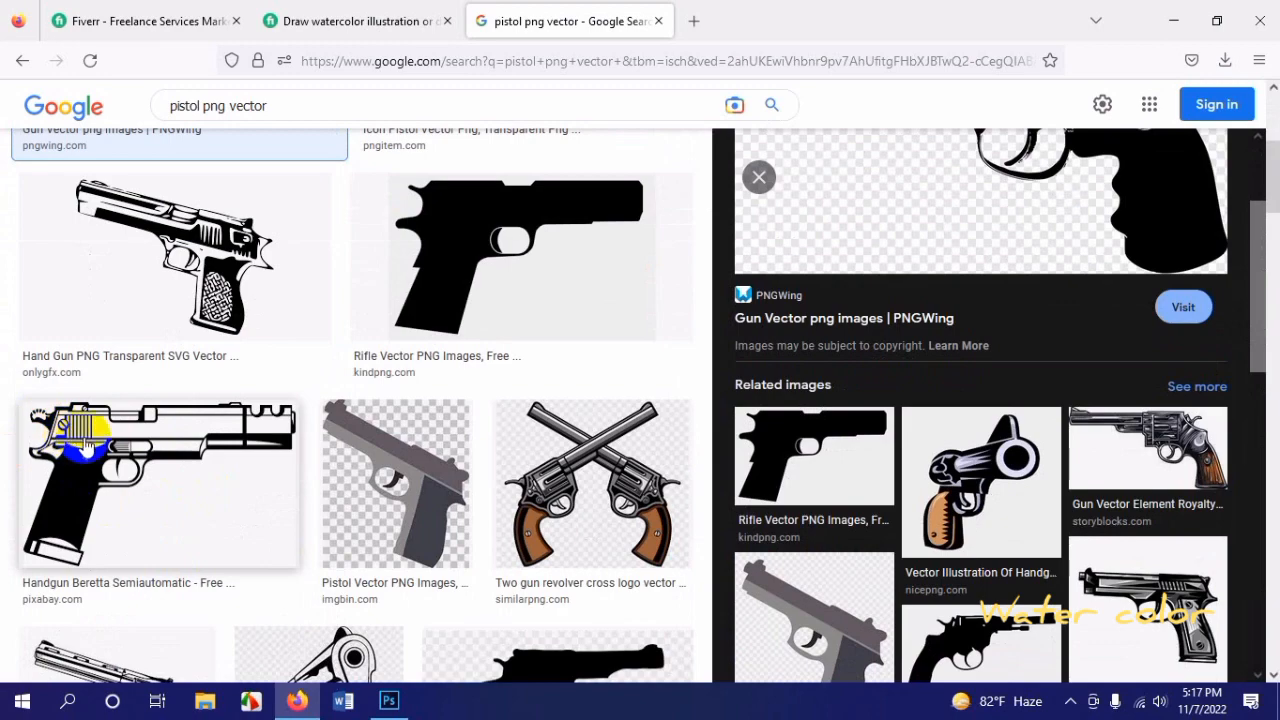
scroll(118, 452, "up", 3)
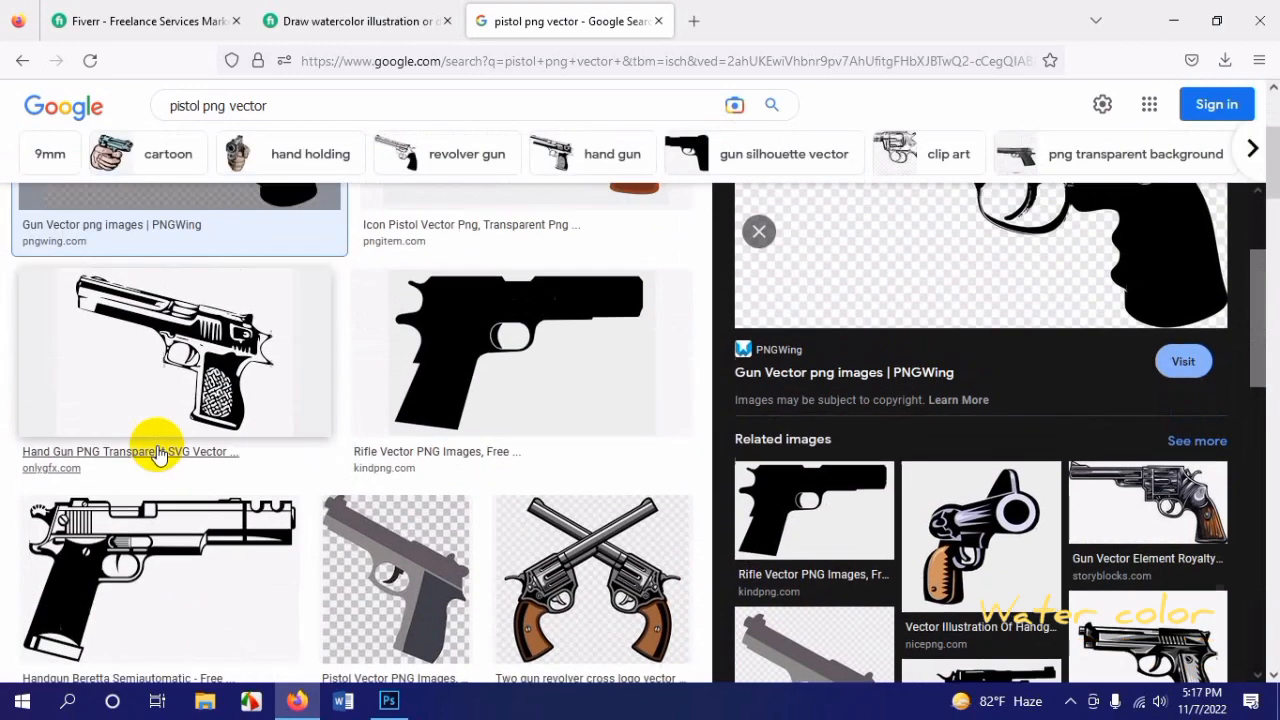
scroll(168, 522, "up", 1)
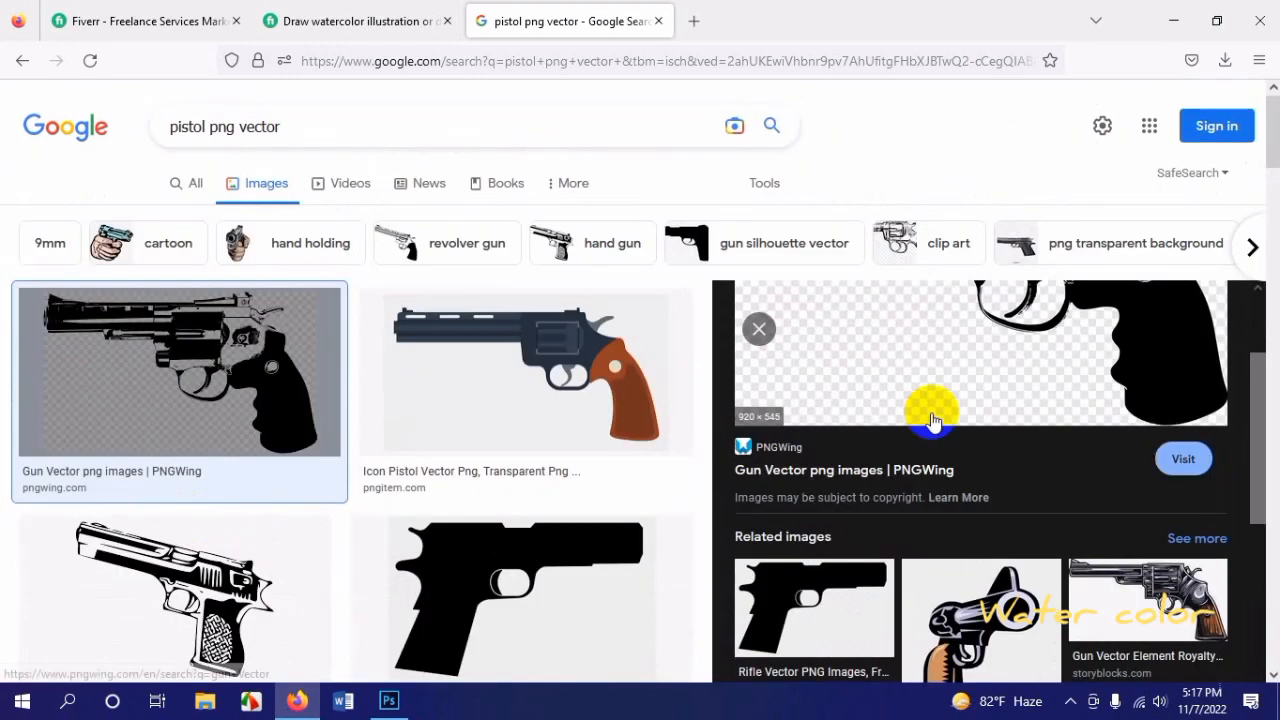
scroll(929, 414, "up", 2)
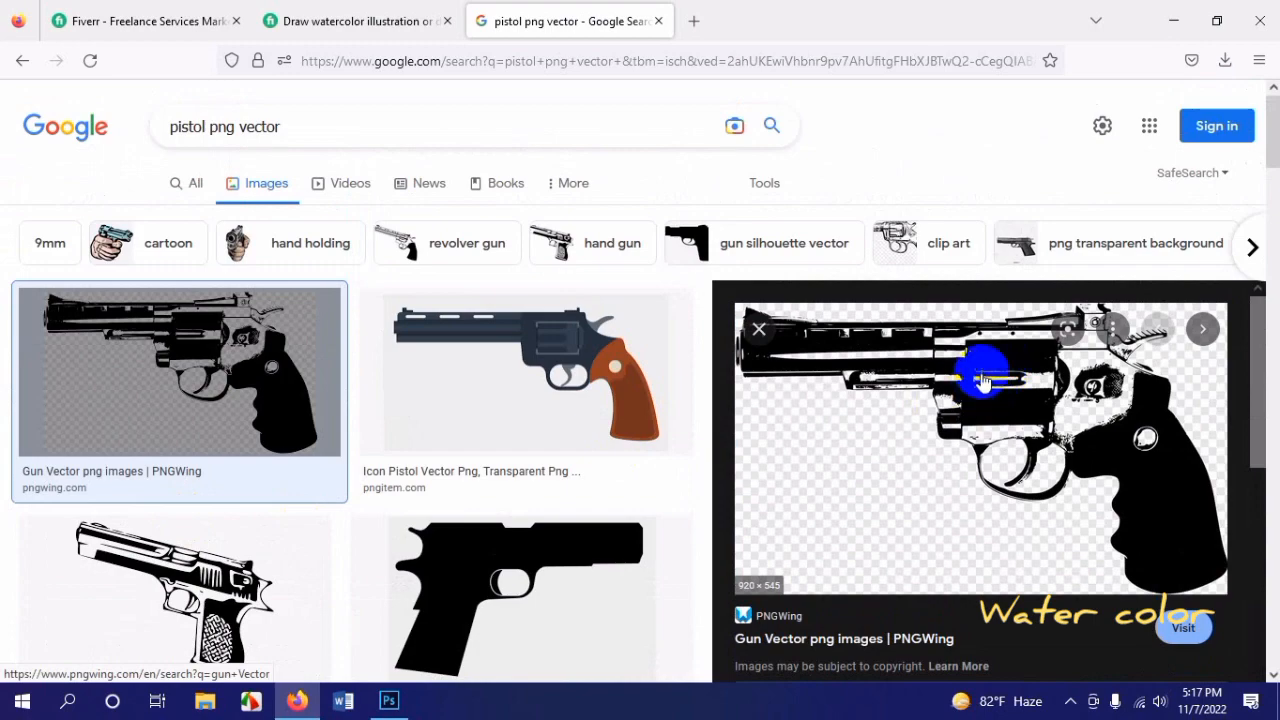
right_click(1020, 357)
left_click(1072, 528)
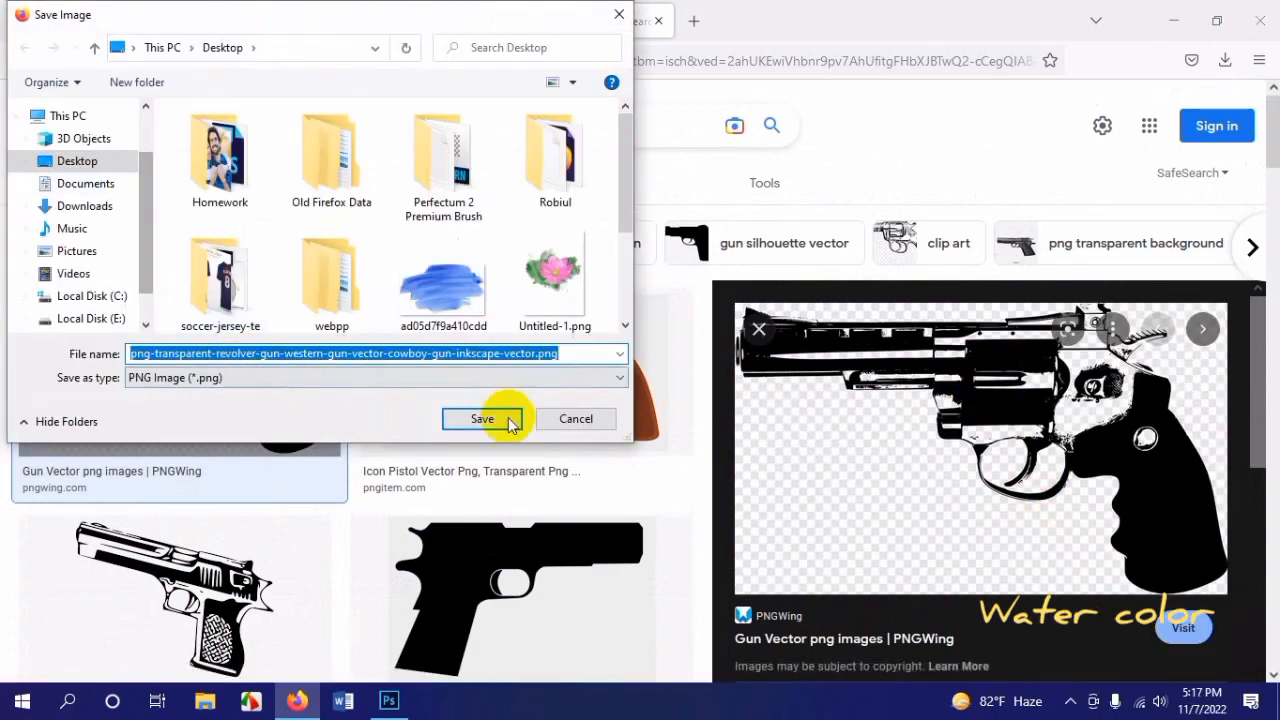
left_click(482, 419)
Step: Switch to Photoshop and open the saved revolver PNG from the Desktop
left_click(389, 700)
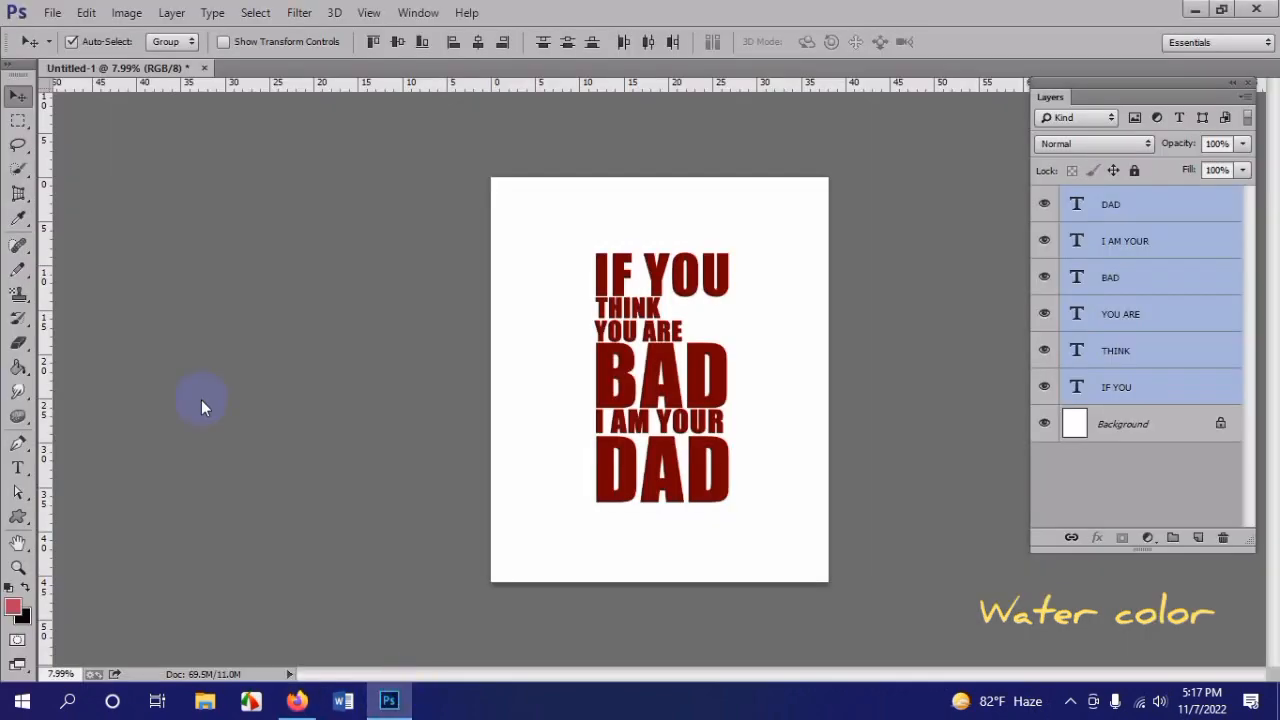
left_click(57, 10)
left_click(62, 49)
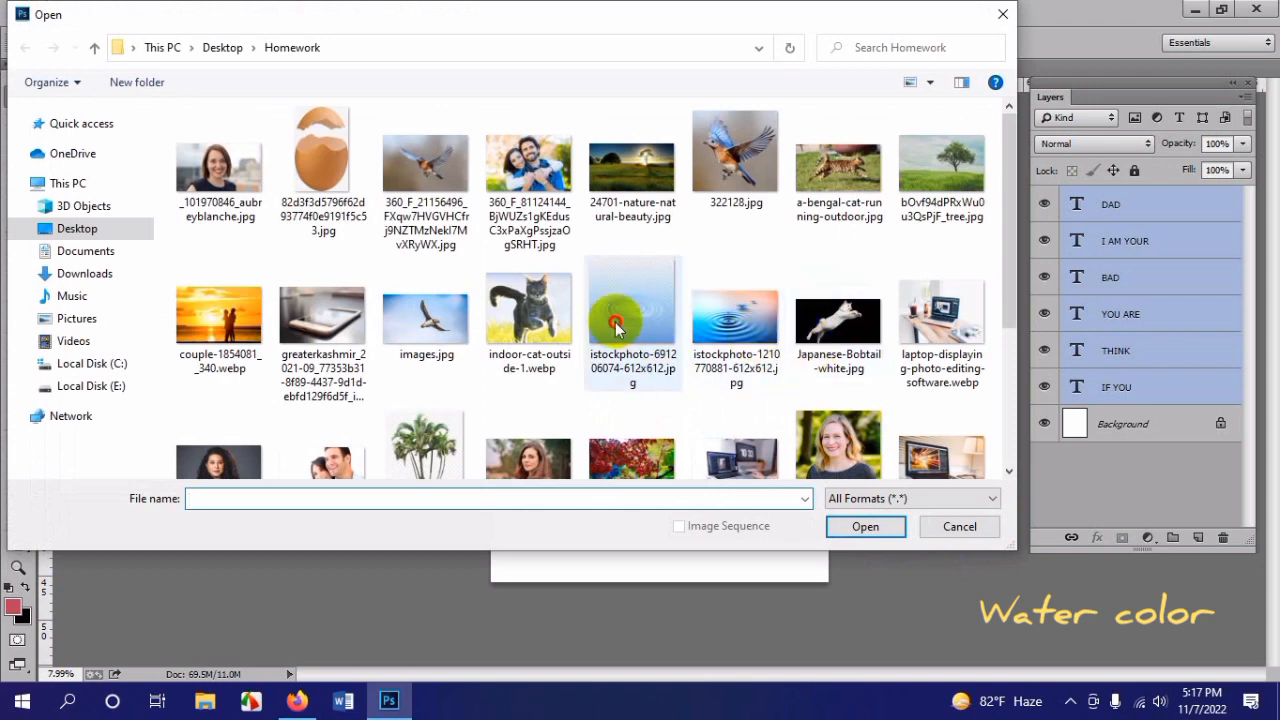
left_click(608, 322)
scroll(608, 322, "down", 1)
scroll(608, 325, "down", 2)
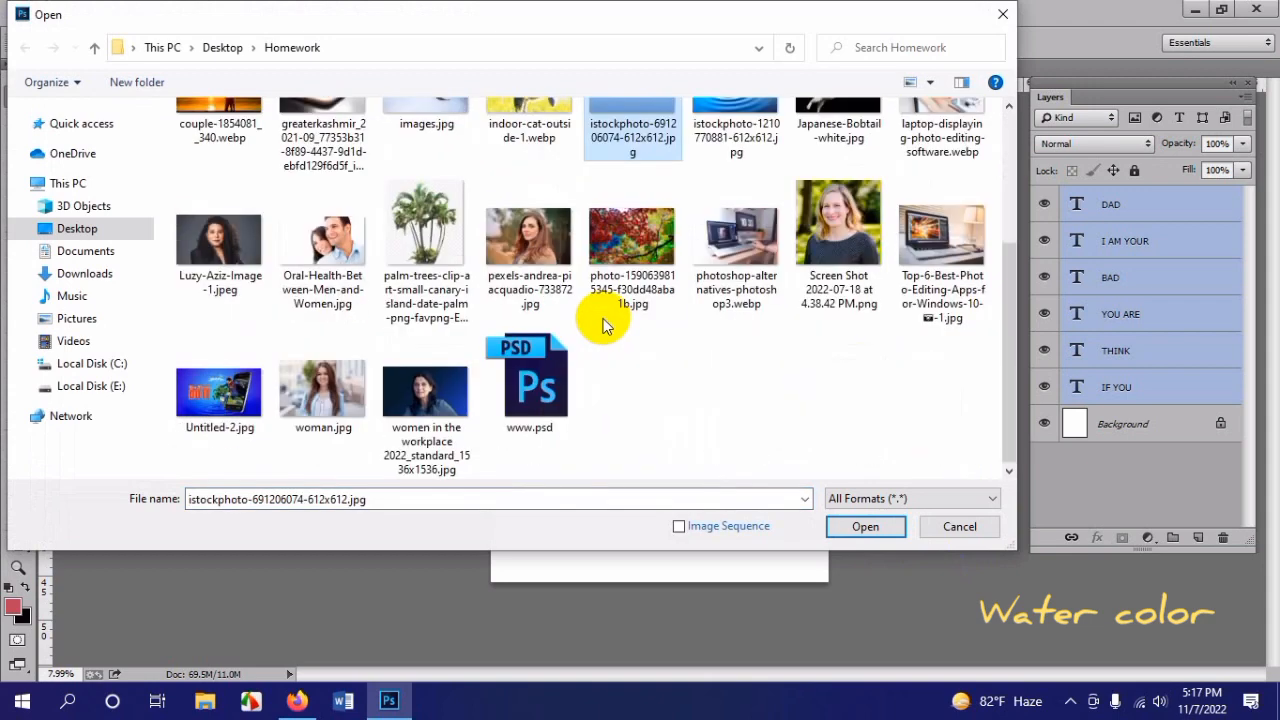
left_click(77, 229)
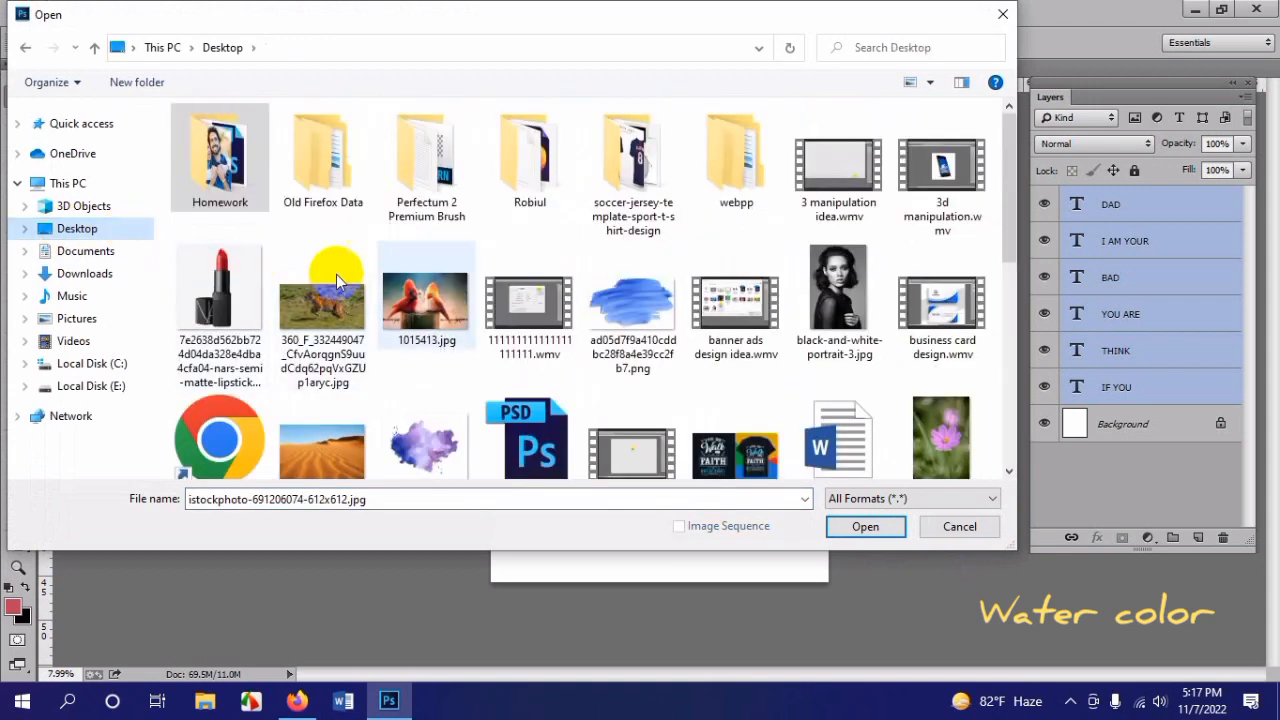
left_click(604, 322)
scroll(600, 312, "down", 4)
double_click(470, 290)
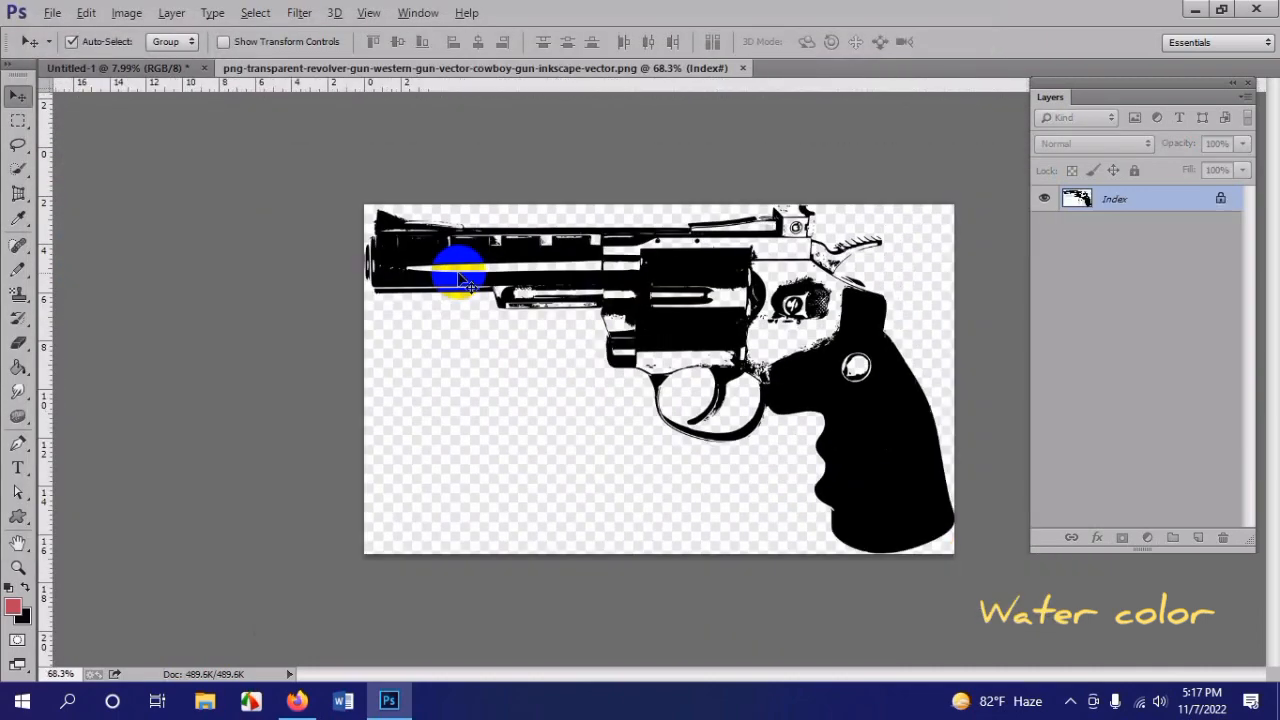
Step: Try to erase the checkerboard background around the revolver with the Background Eraser Tool
right_click(28, 343)
left_click(88, 360)
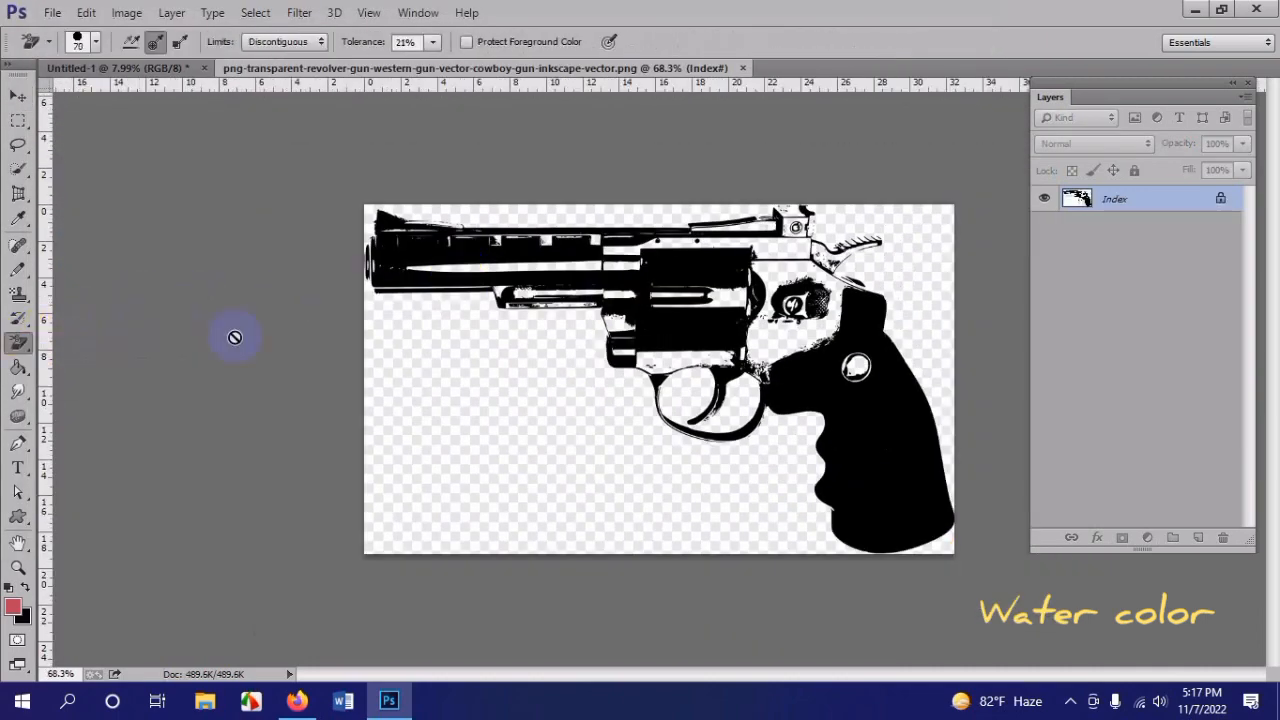
scroll(452, 350, "down", 1)
left_click(462, 354)
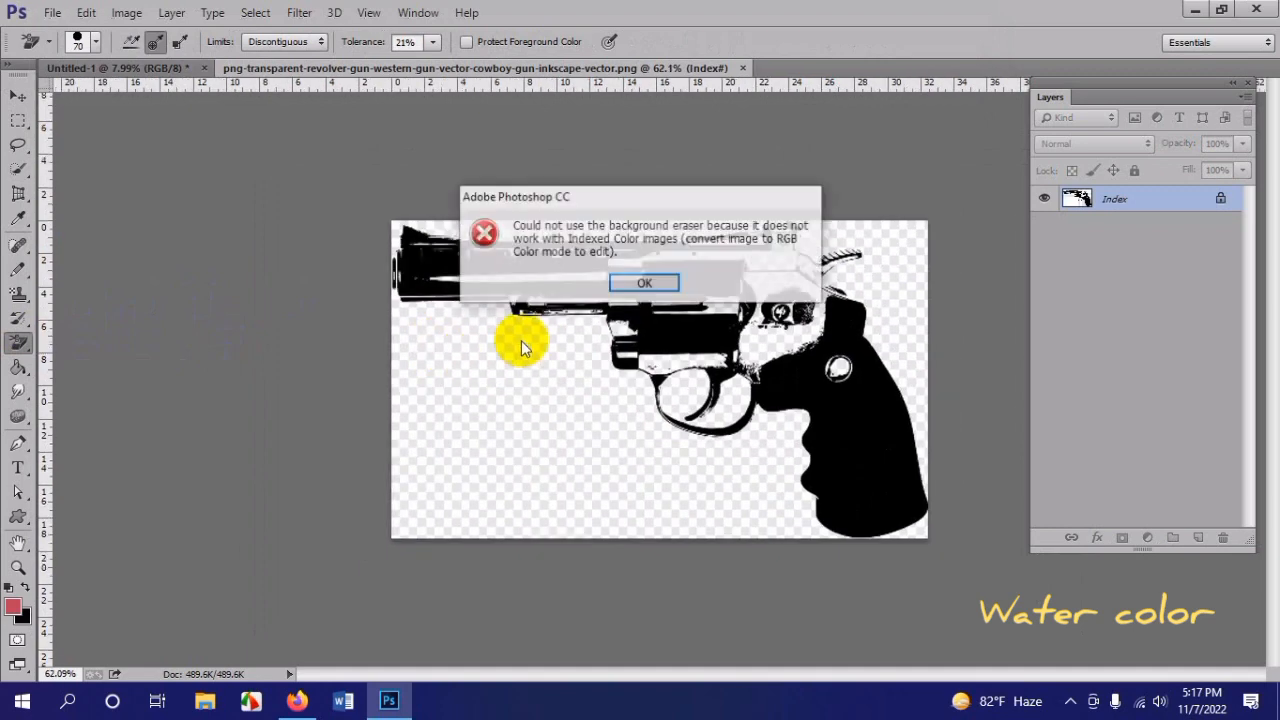
left_click(637, 284)
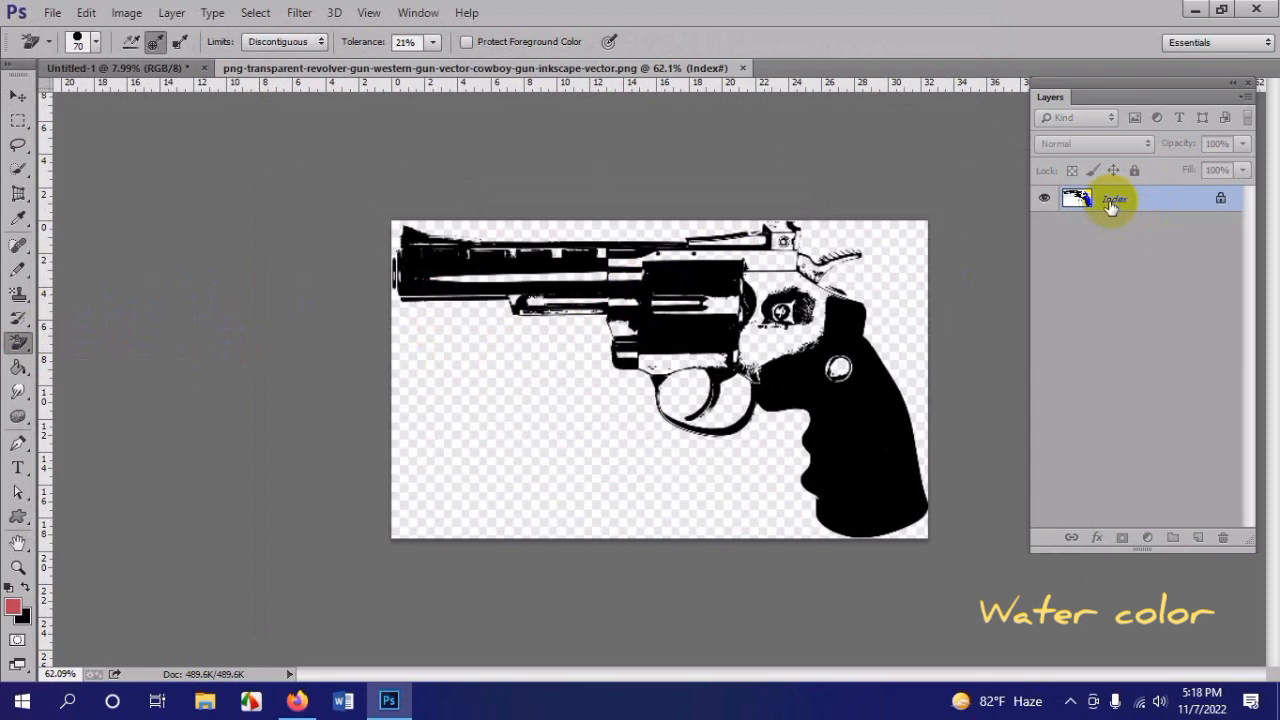
Step: Copy the whole revolver image into a new 920 x 545 px RGB document at 72 pixels/inch with a white background
left_click(638, 272)
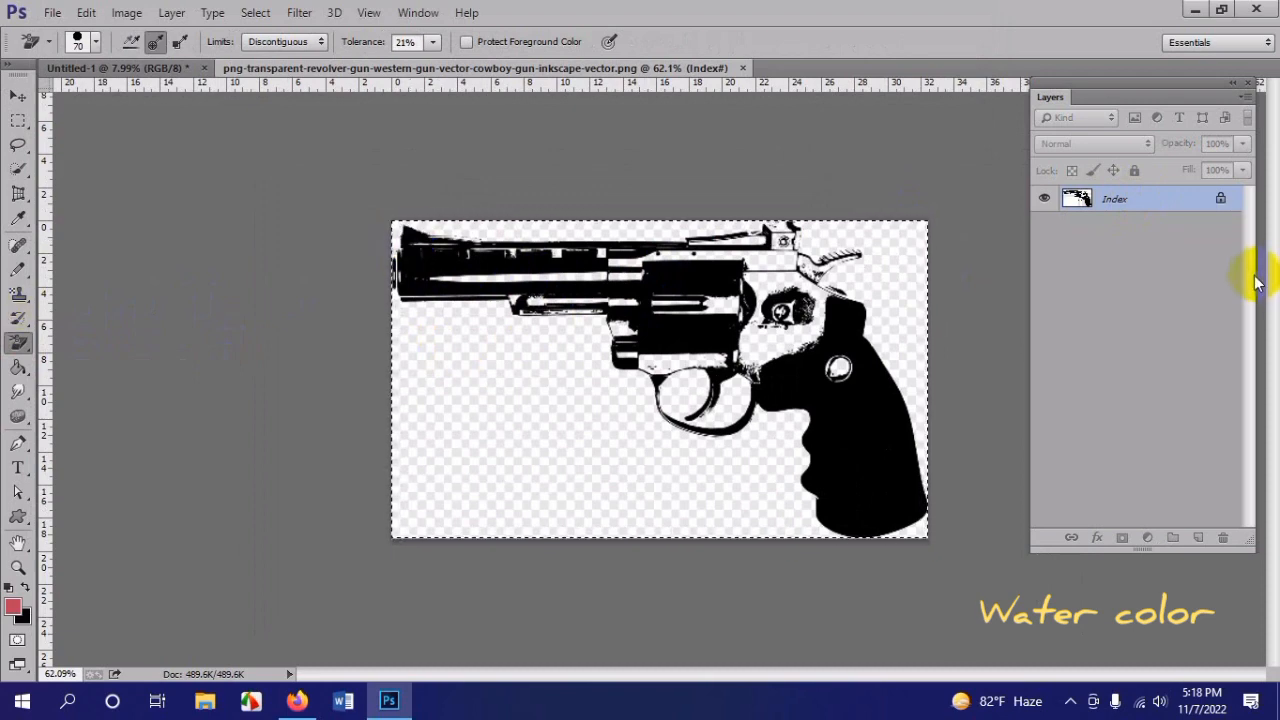
key("ctrl+n")
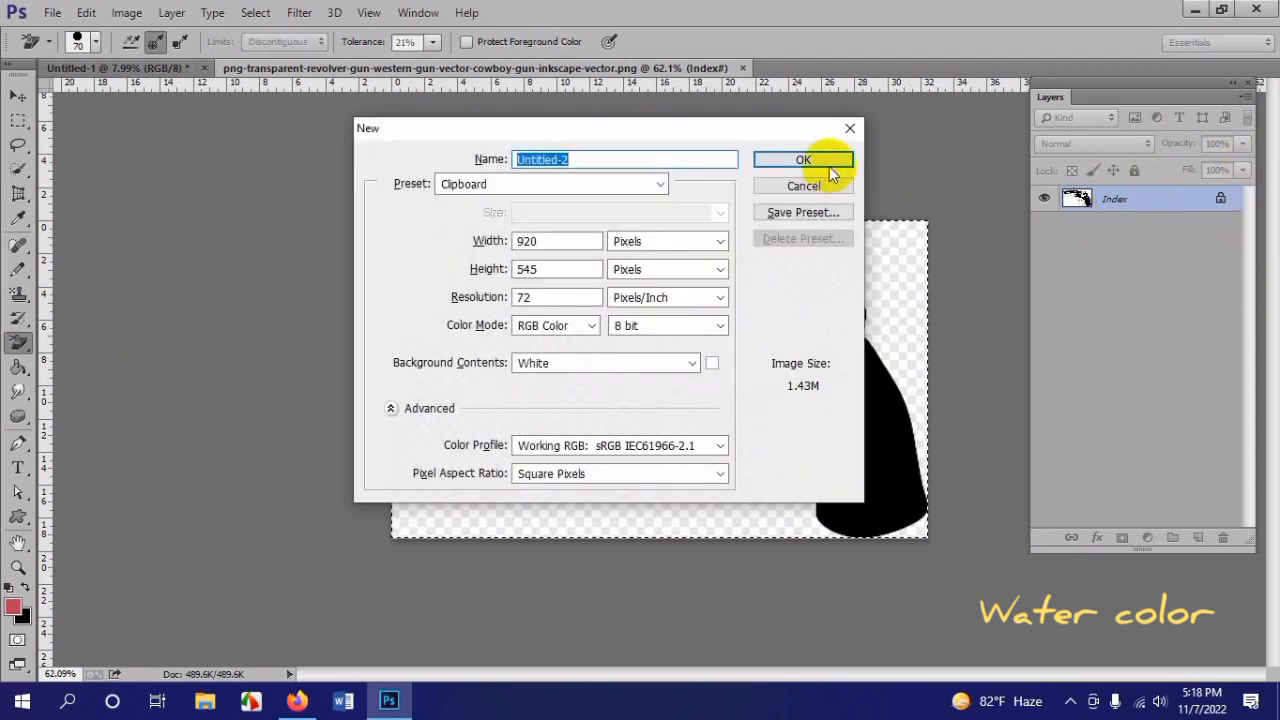
left_click(830, 170)
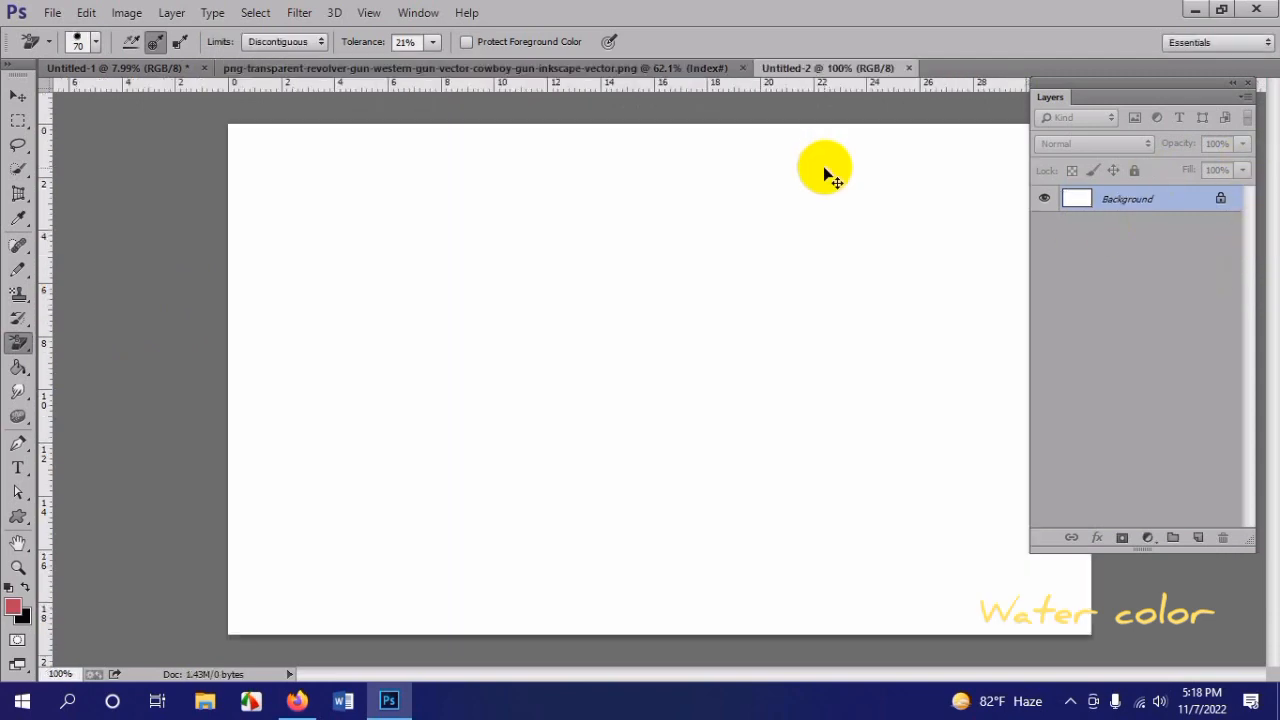
key("ctrl+v")
key("ctrl+0")
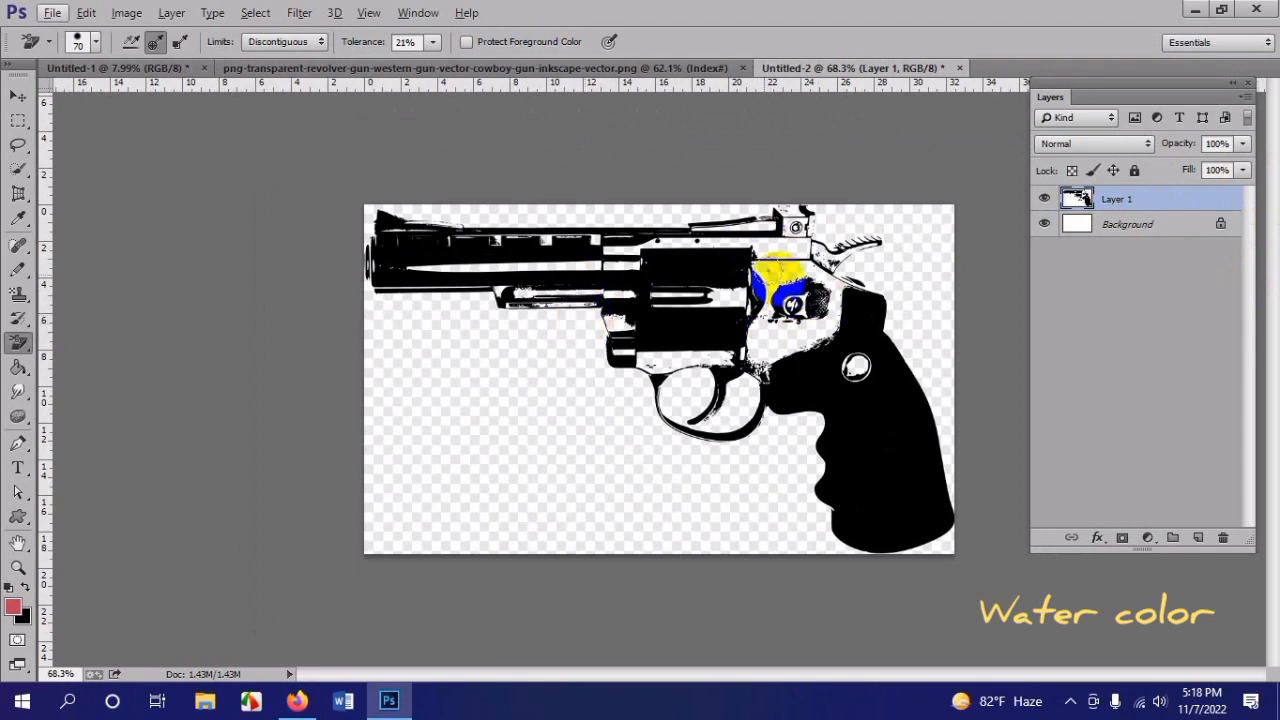
Step: Erase the checkerboard around the revolver on Layer 1 with the Background Eraser at brush size 200, and hide the Background layer
key("bracketright")
key("bracketright")
key("bracketright")
key("bracketright")
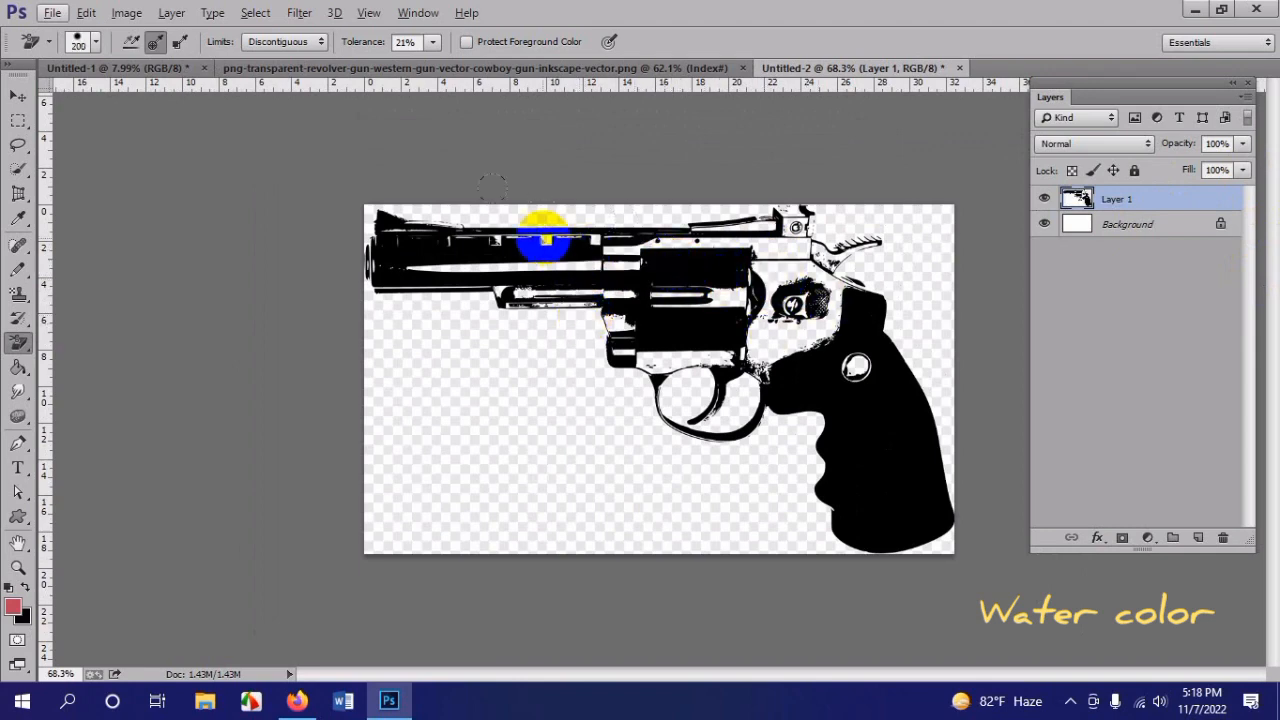
left_click_drag(544, 222, 1194, 192)
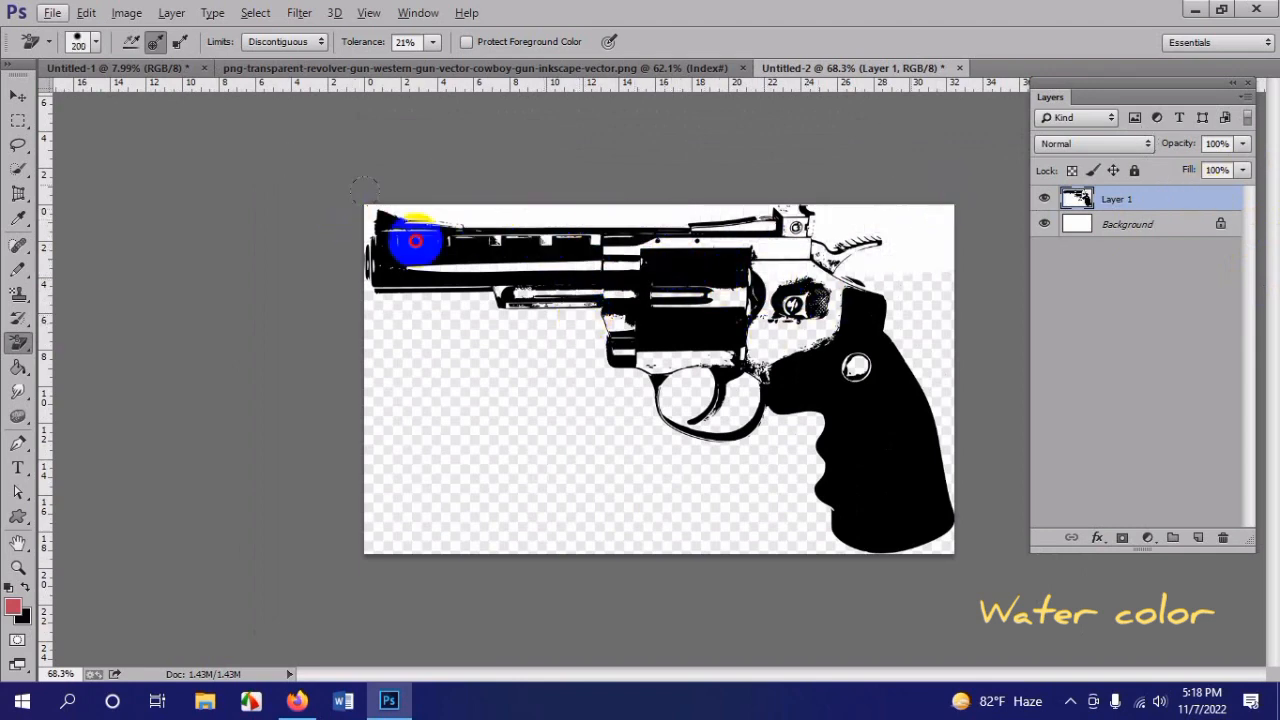
mouse_move(415, 241)
left_mouse_down()
mouse_move(705, 293)
mouse_move(579, 327)
mouse_move(1009, 391)
mouse_move(392, 449)
mouse_move(484, 464)
mouse_move(1047, 469)
mouse_move(1086, 493)
left_mouse_up()
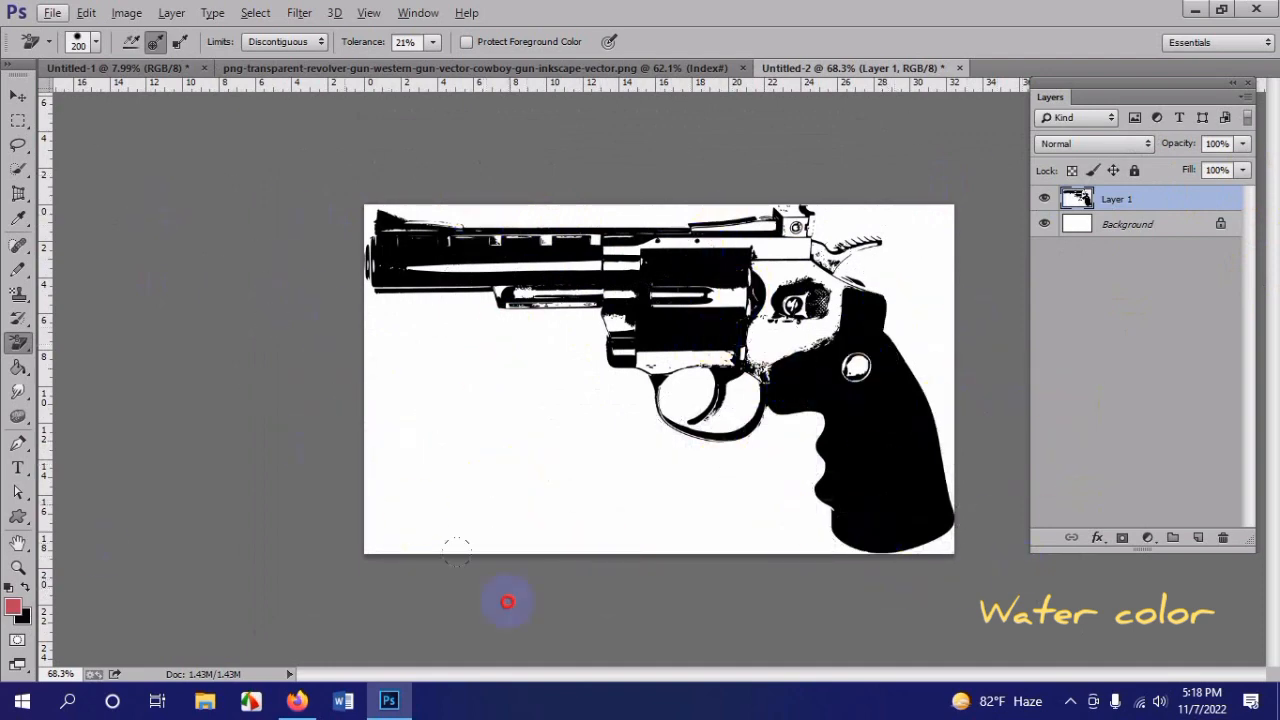
left_click(1045, 226)
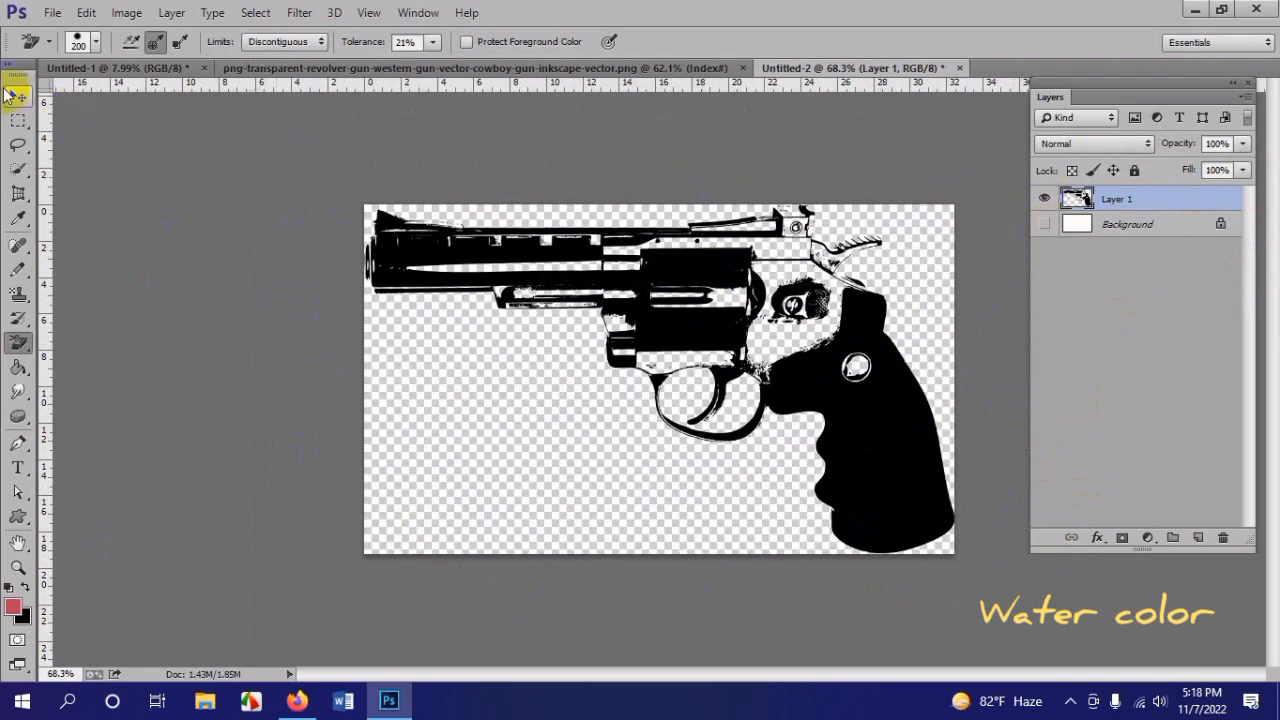
Step: Bring the cut-out revolver into the Untitled-1 typography document and fit it in the space beside THINK and YOU ARE
left_click(14, 100)
left_click_drag(894, 429, 709, 318)
scroll(726, 338, "up", 3)
scroll(756, 358, "up", 2)
key("ctrl+t")
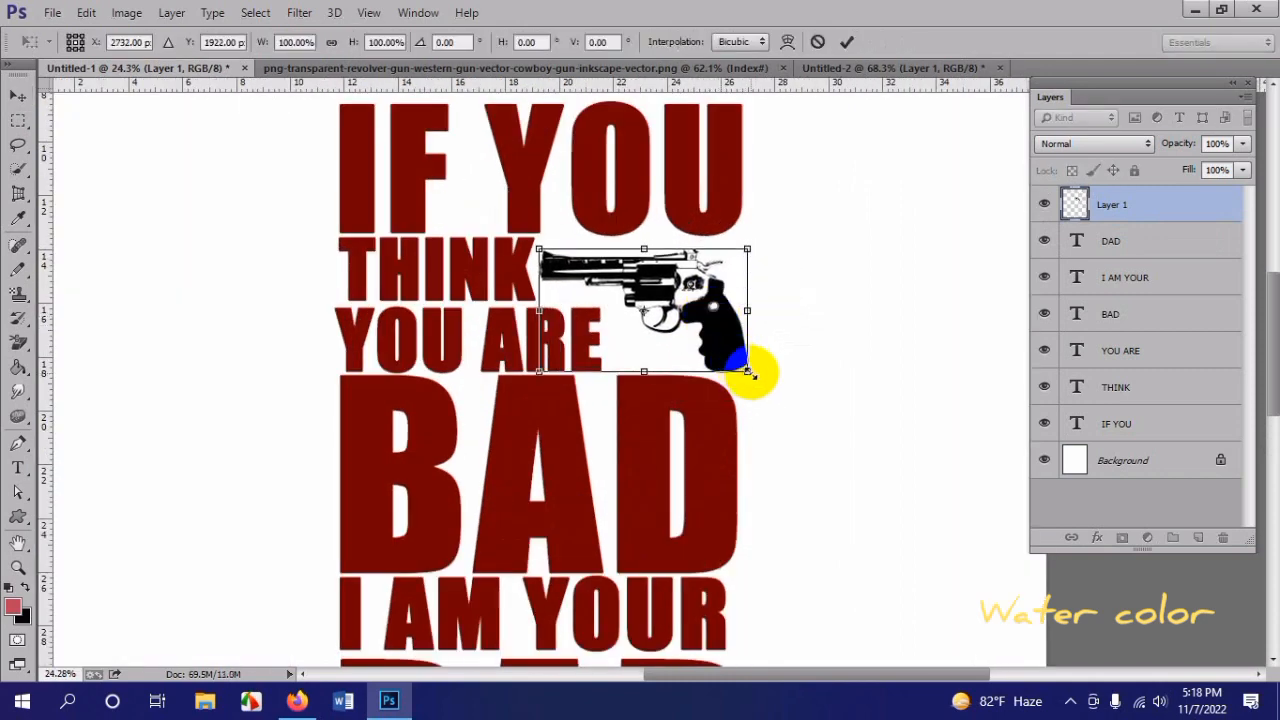
left_click_drag(750, 373, 745, 374)
double_click(711, 318)
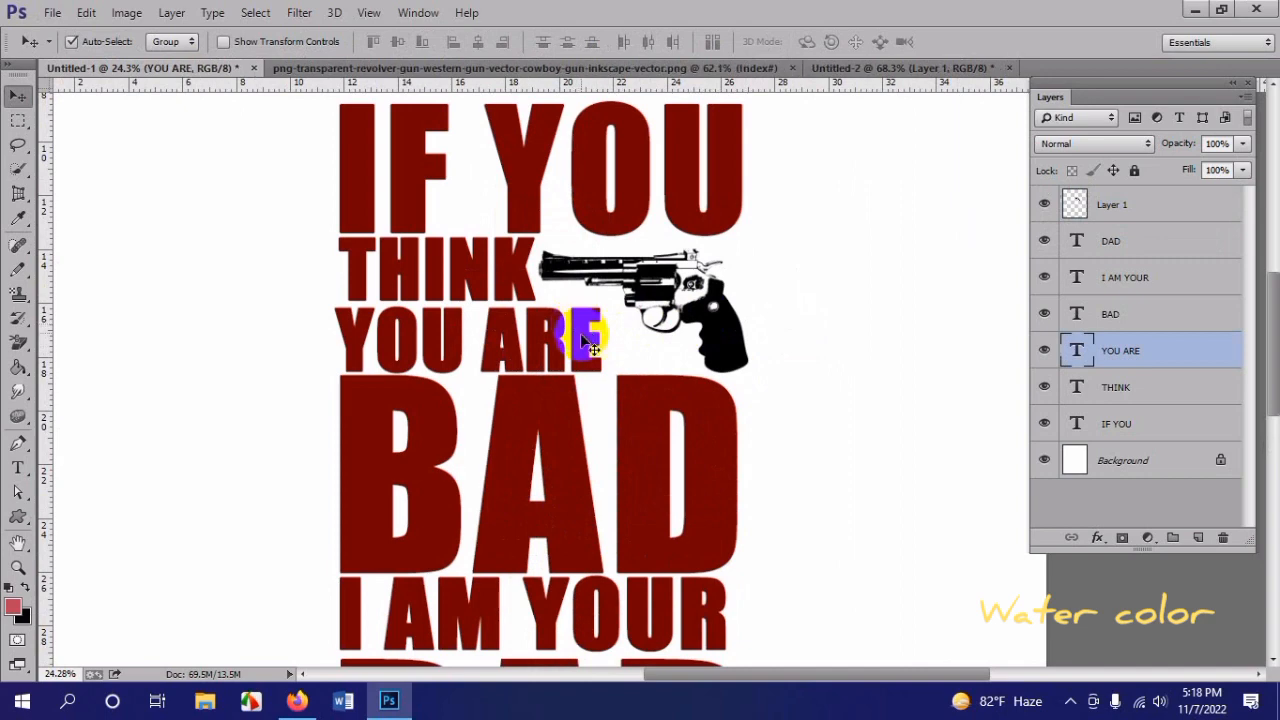
Step: Scale the YOU ARE text proportionally to about 108.66%, extending it toward the revolver
key("ctrl+t")
left_click_drag(601, 302, 626, 293)
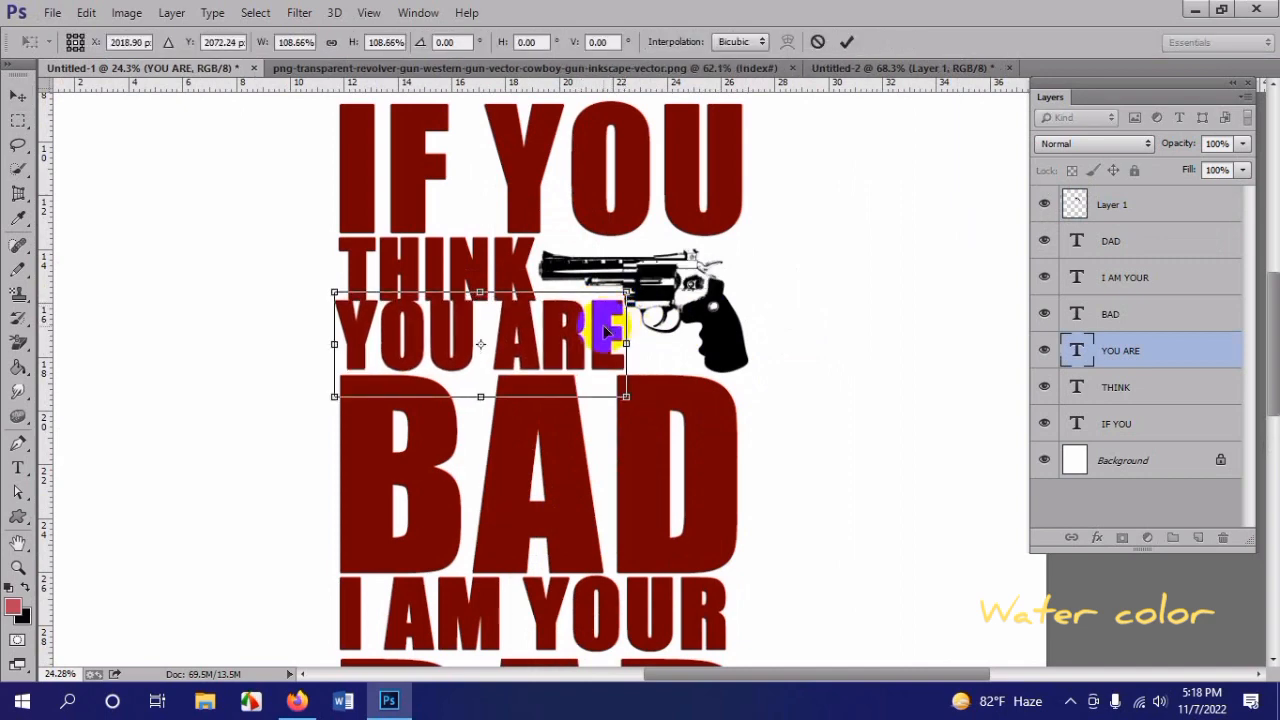
key("Return")
Step: Select the BAD, I AM YOUR and DAD layers together and nudge them down to open a gap below YOU ARE
key("ctrl+minus")
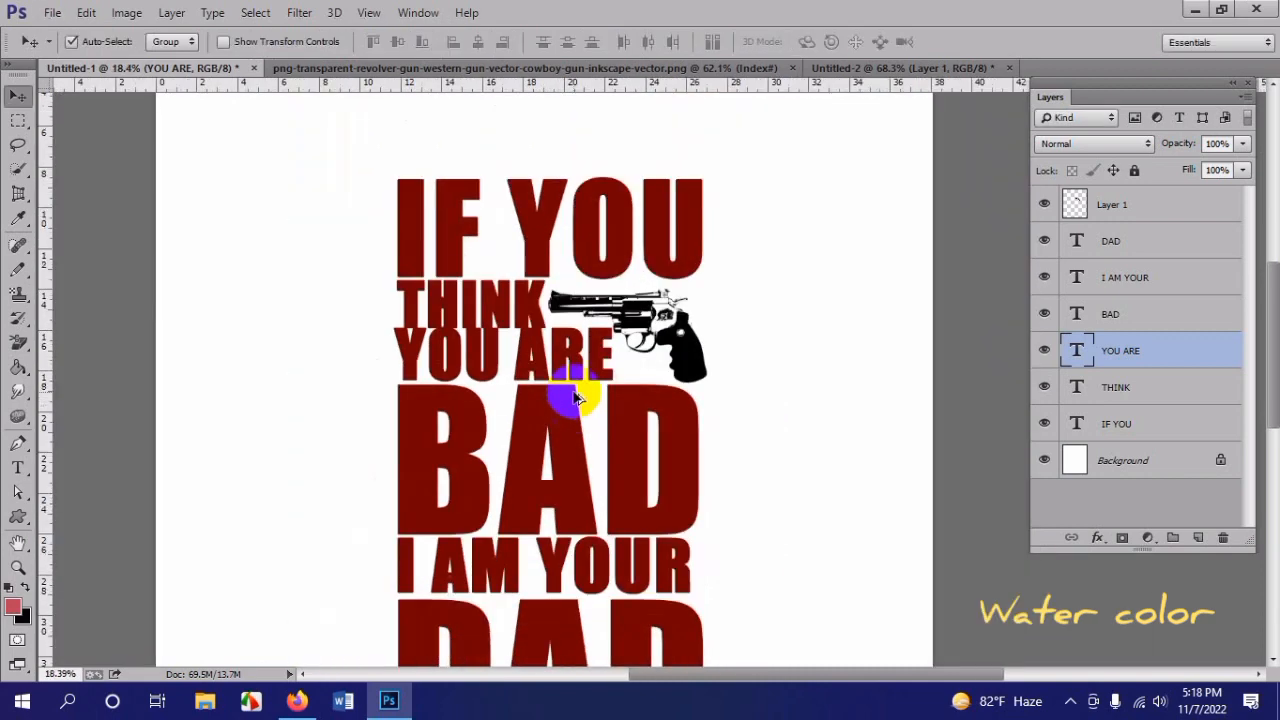
scroll(628, 450, "down", 1)
left_click_drag(714, 586, 462, 349)
scroll(500, 349, "up", 2)
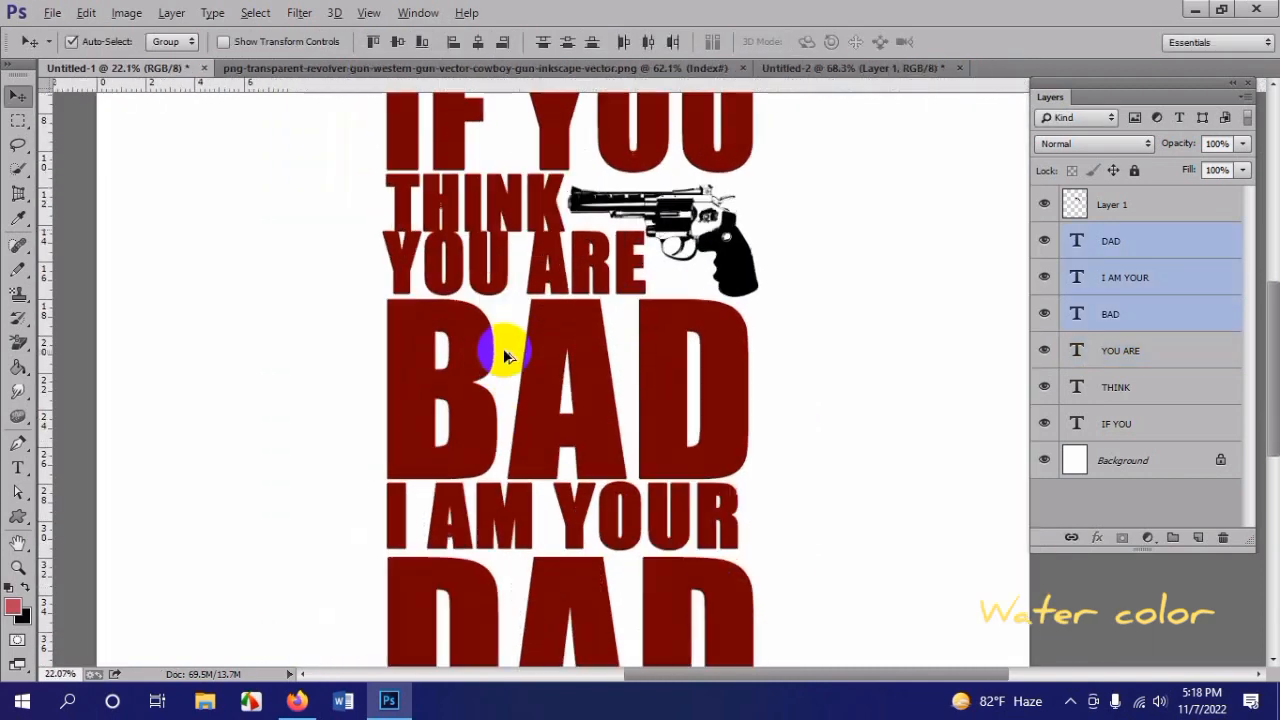
key("Down")
key("Down")
left_click(575, 376)
key("shift+Down")
key("shift+Down")
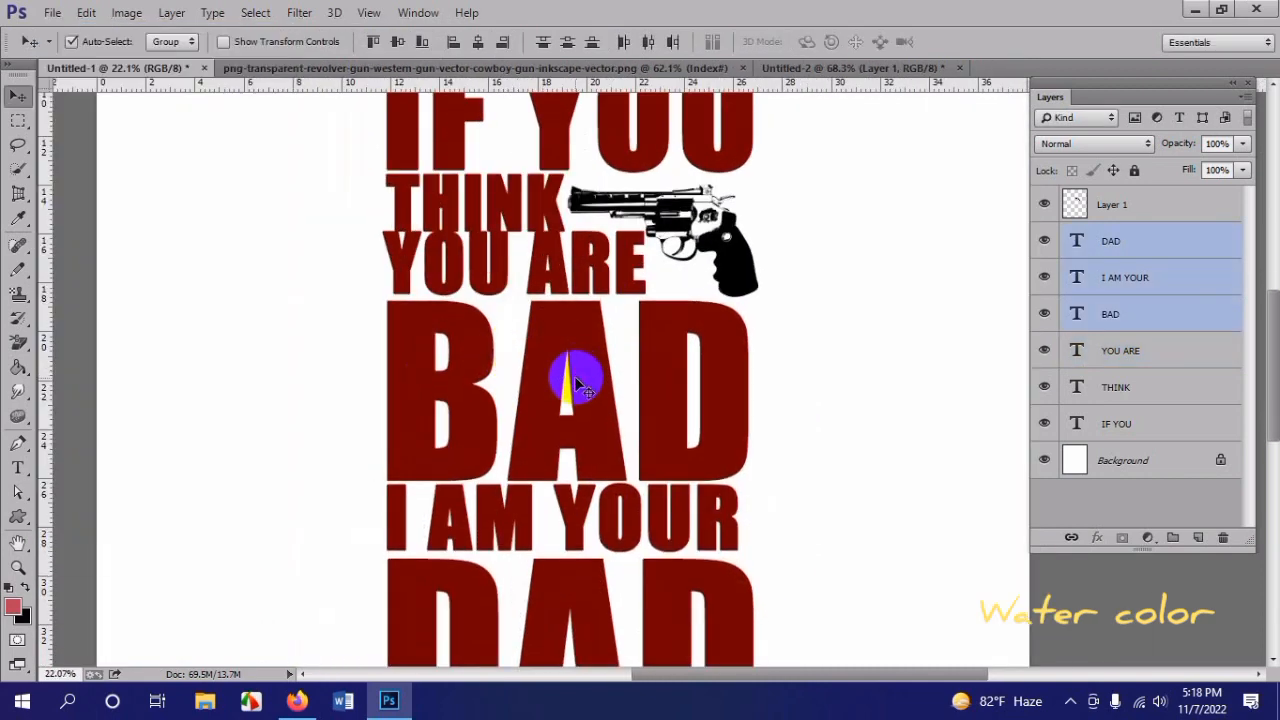
key("shift+Down")
key("shift+Down")
Step: Reposition YOU ARE slightly lower so a narrow gap separates it from THINK
left_click(545, 268)
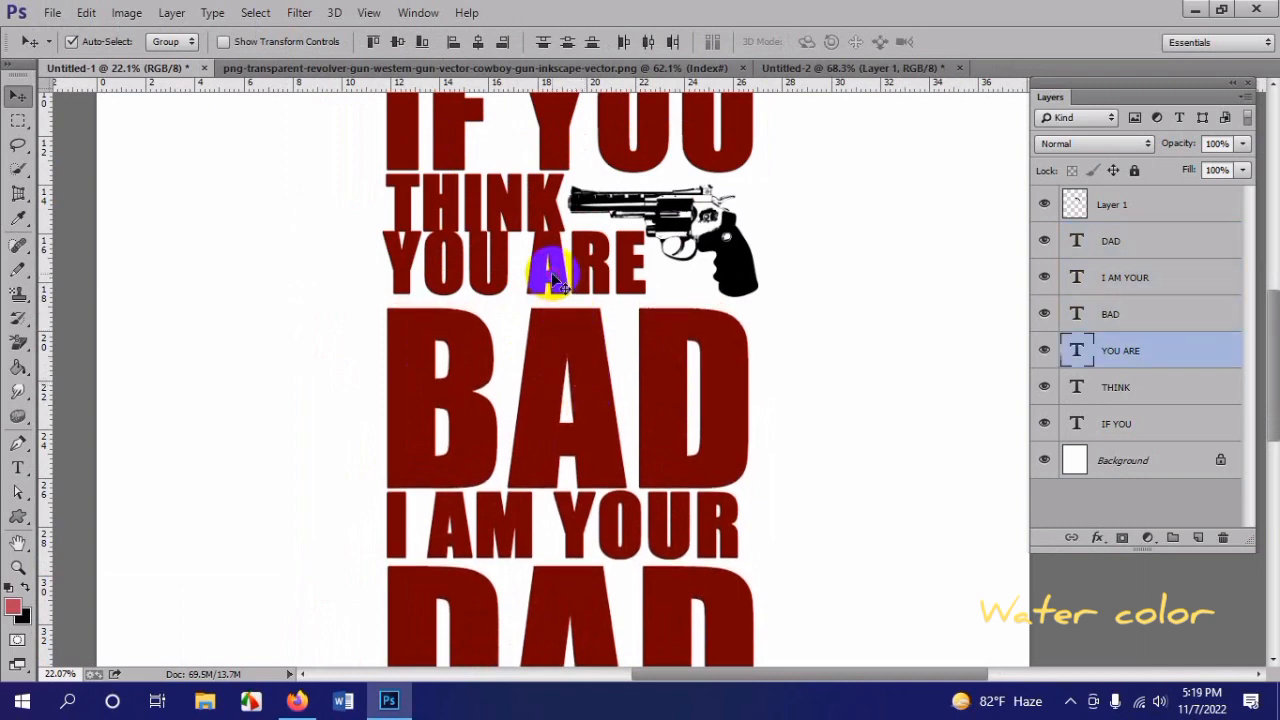
left_click_drag(553, 283, 560, 298)
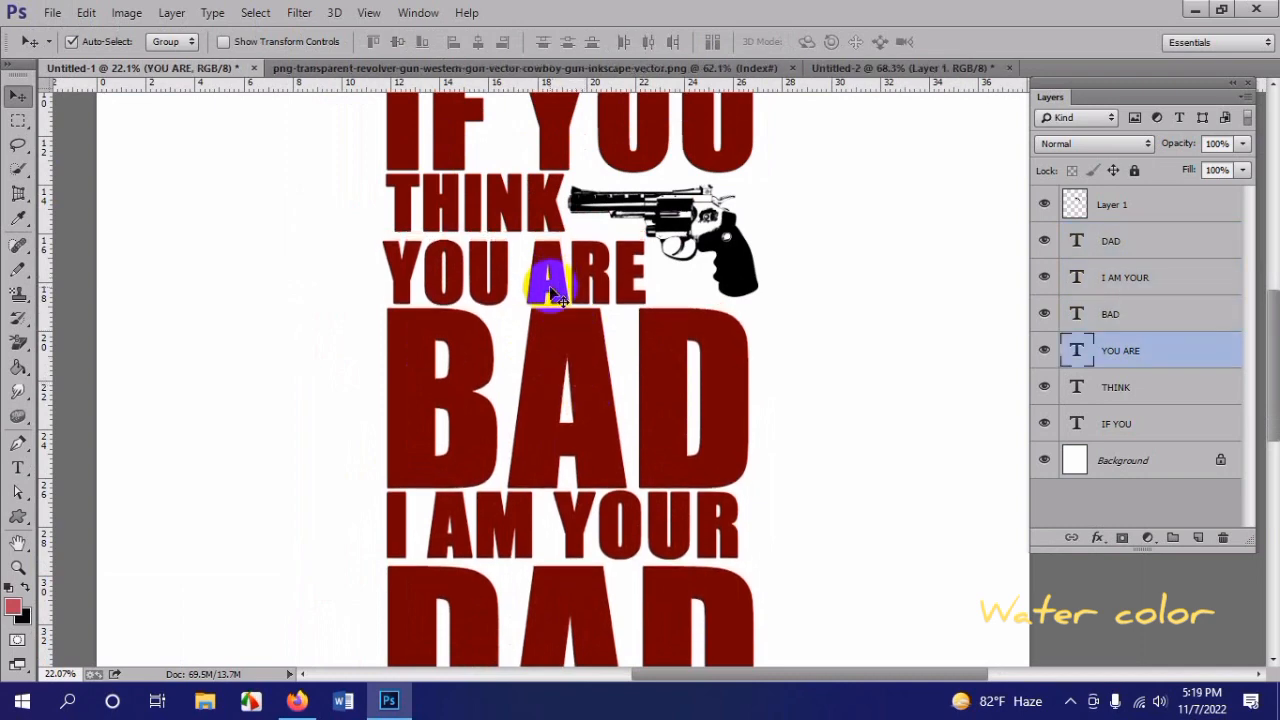
key("shift+Up")
key("shift+Up")
key("shift+Up")
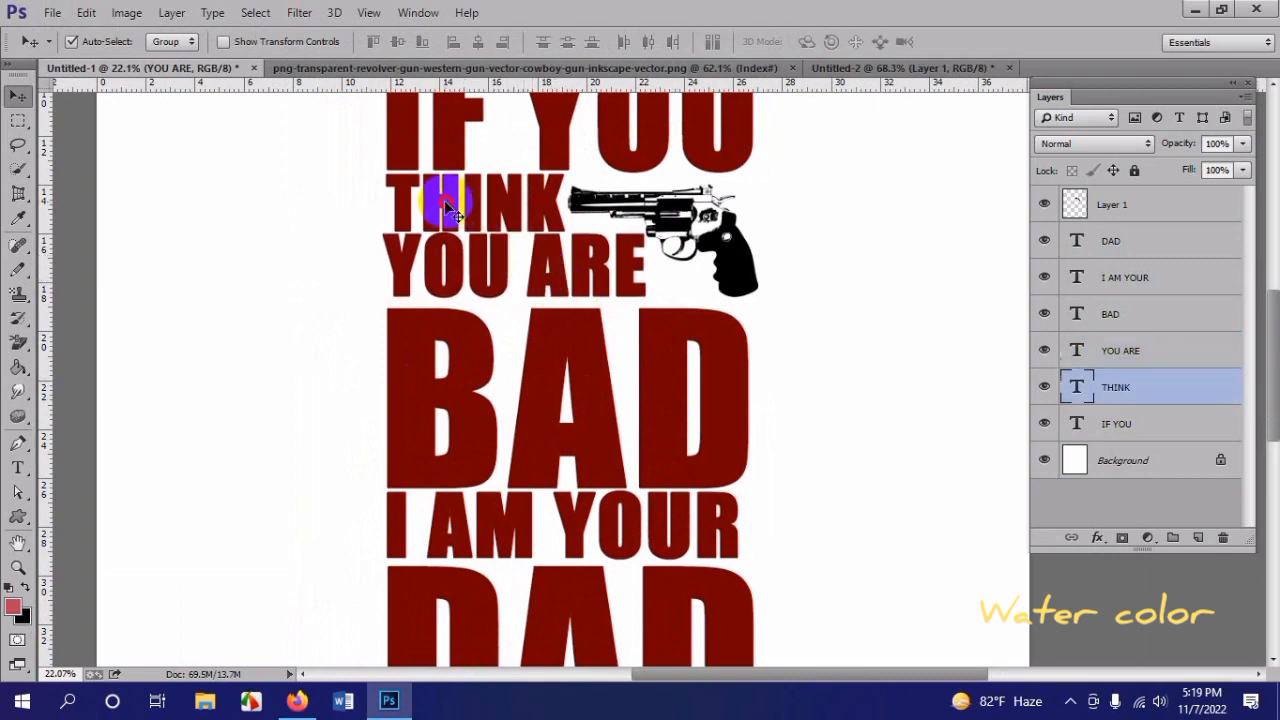
left_click(488, 270)
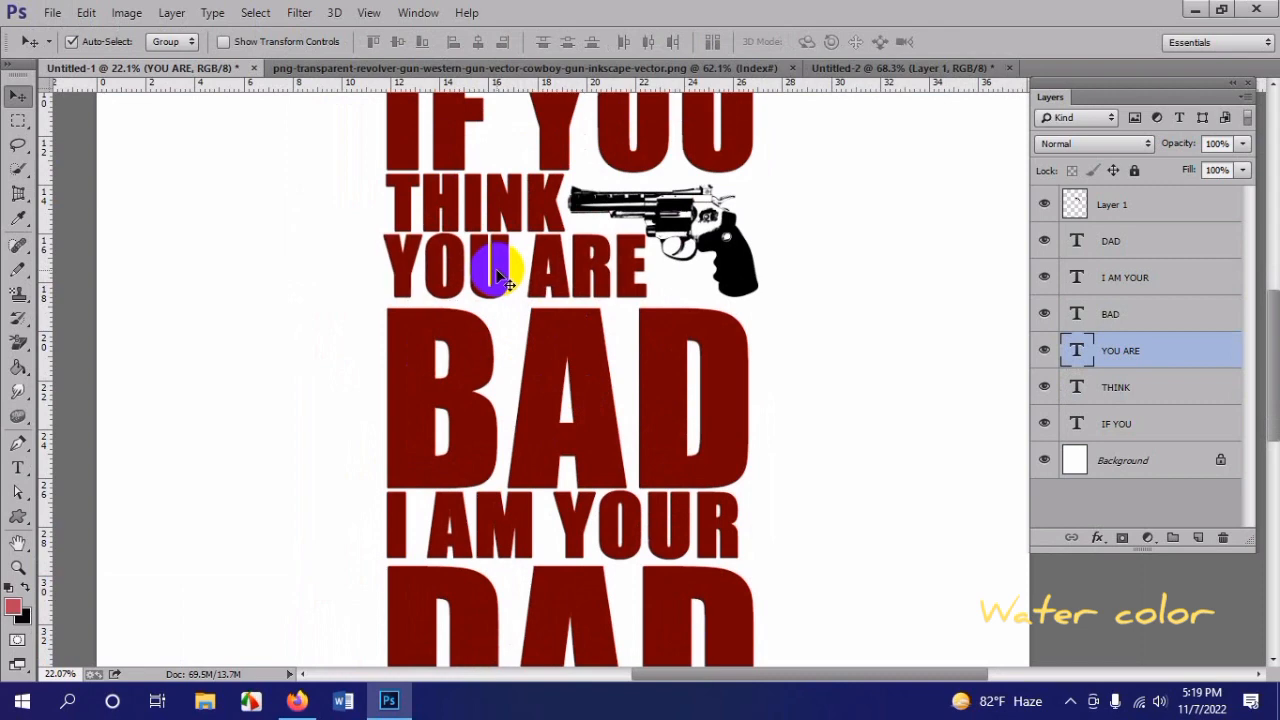
Step: Nudge the BAD text up to leave only a narrow gap below YOU ARE
scroll(648, 374, "down", 1)
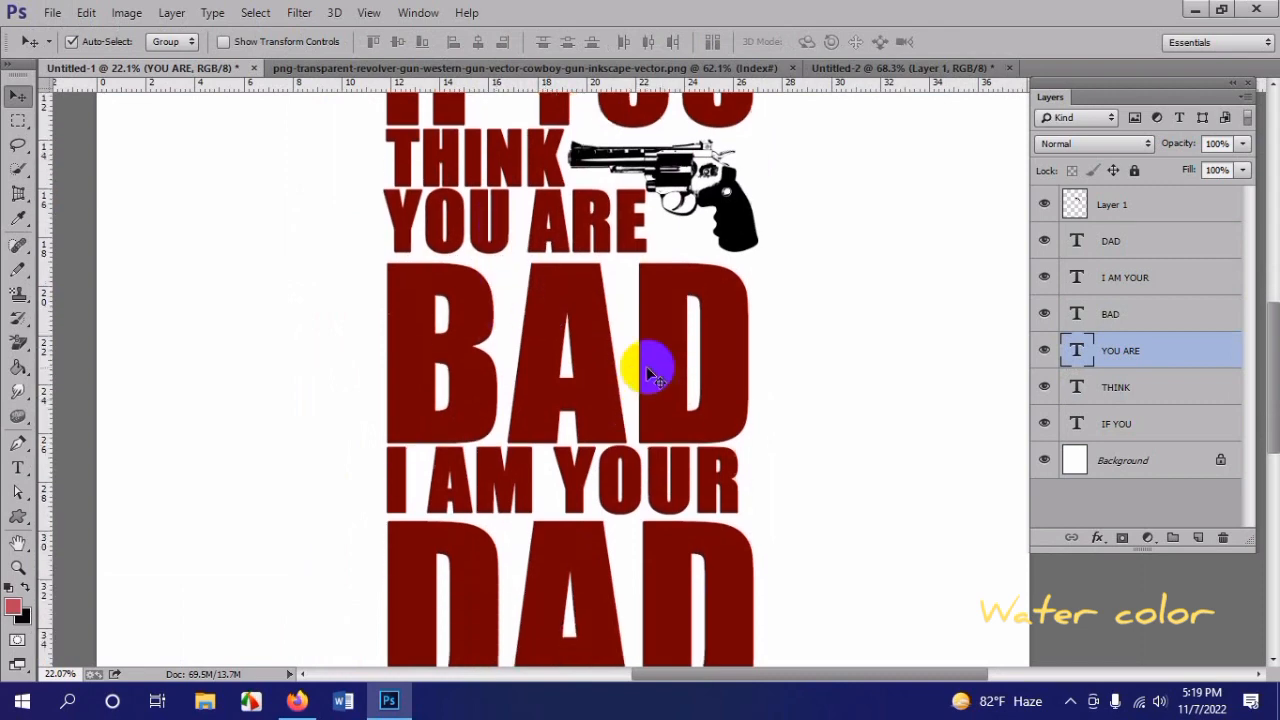
left_click(650, 344)
key("shift+Up")
key("shift+Up")
key("shift+Up")
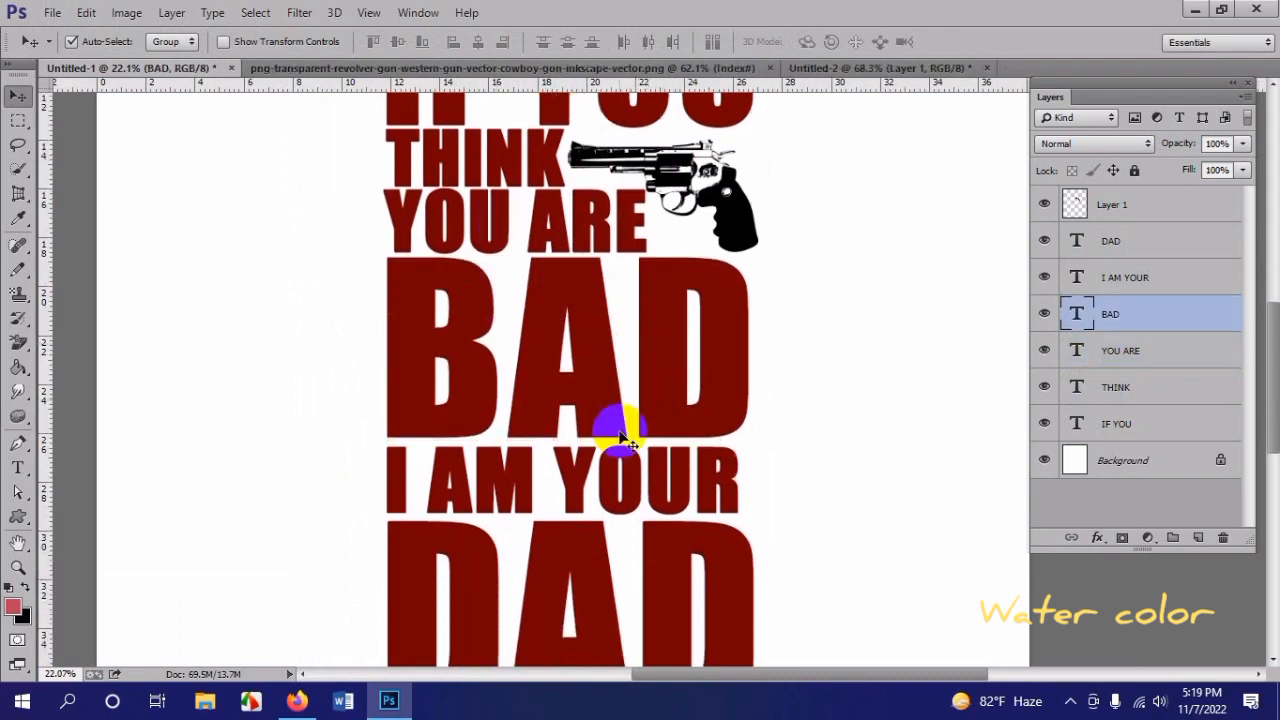
Step: Nudge the I AM YOUR text up to sit closely beneath BAD
left_click(572, 462)
key("shift+Up")
key("shift+Up")
key("shift+Up")
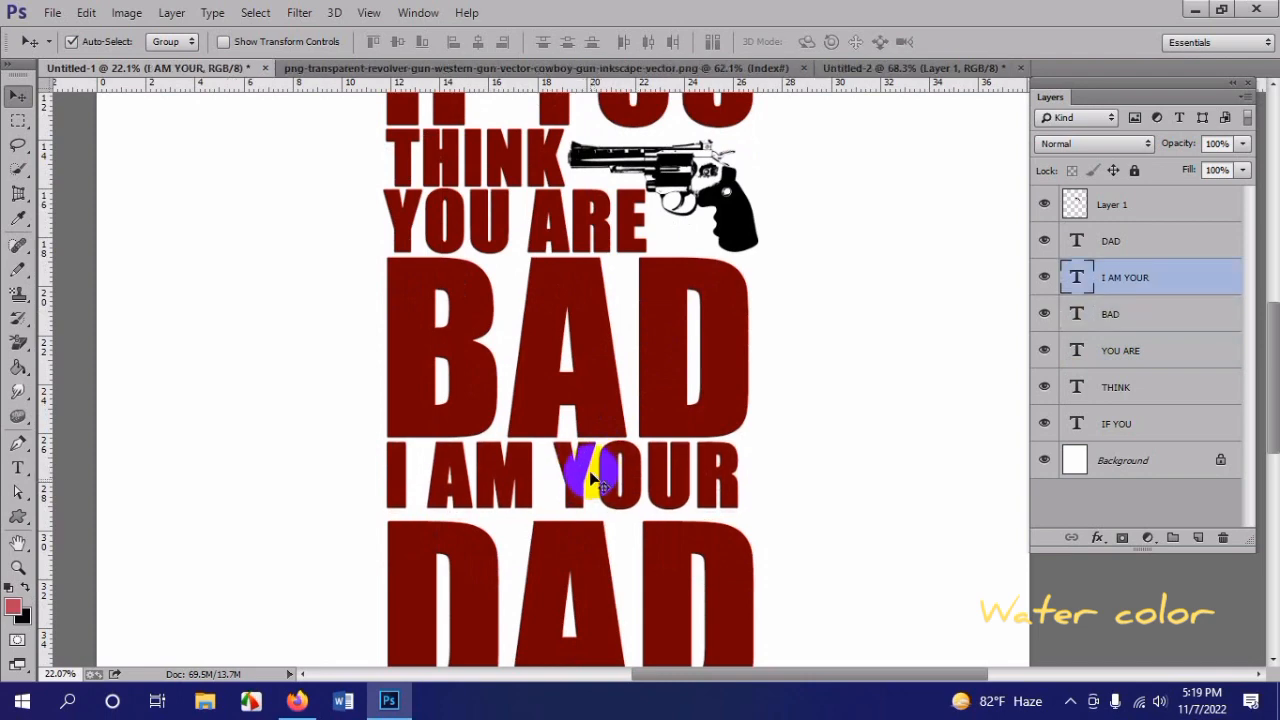
Step: Move the DAD text up to match the narrow line spacing beneath I AM YOUR
left_click(602, 584)
key("shift+Up")
key("shift+Up")
key("shift+Up")
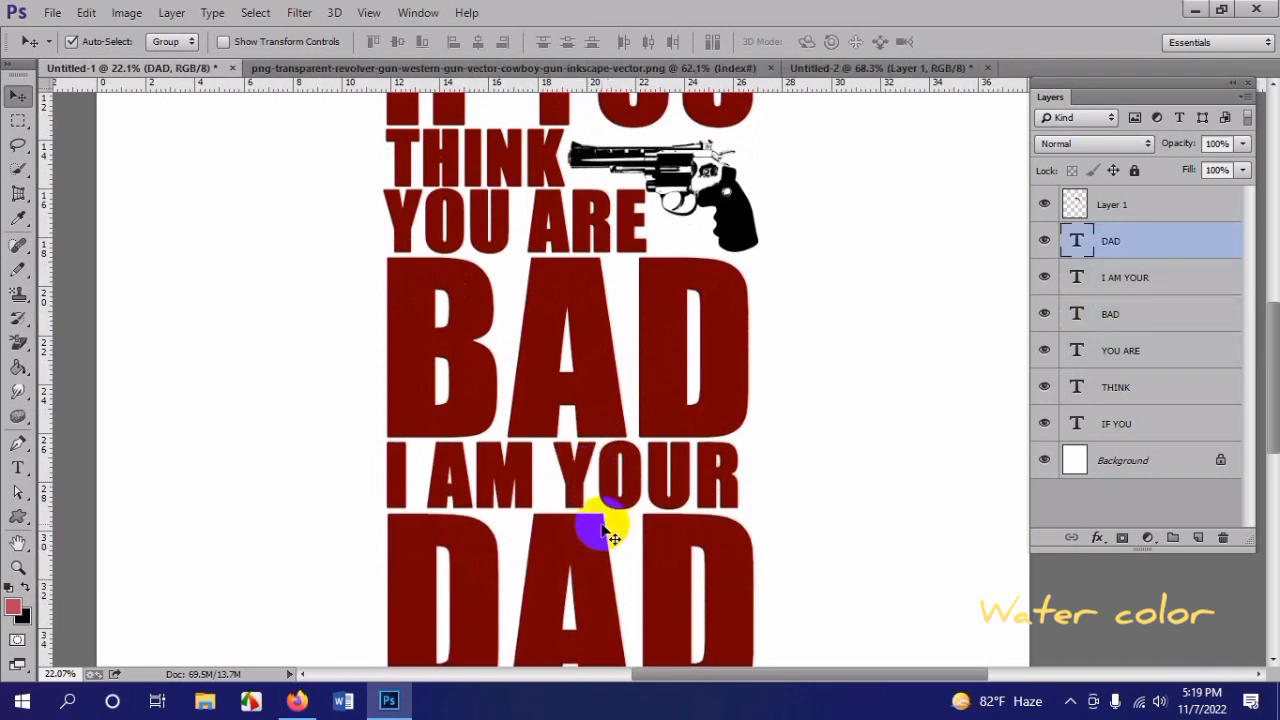
left_click_drag(603, 530, 603, 525)
scroll(605, 515, "down", 5)
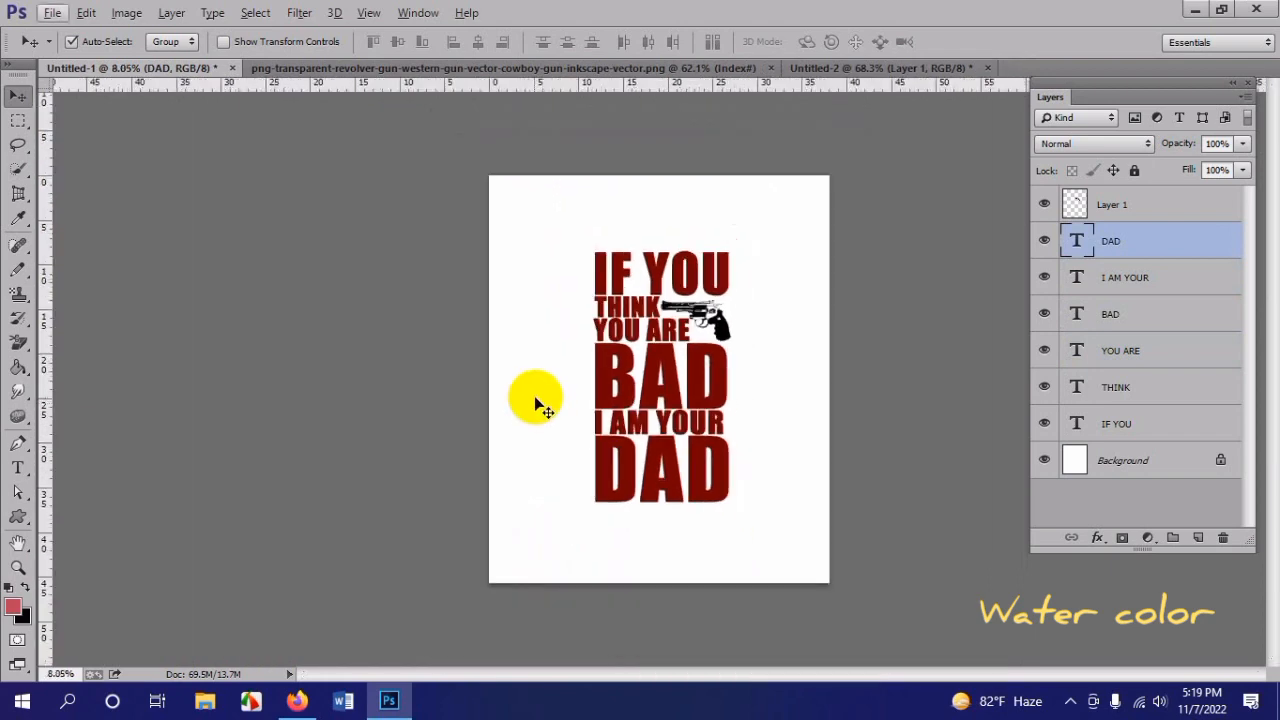
key("l")
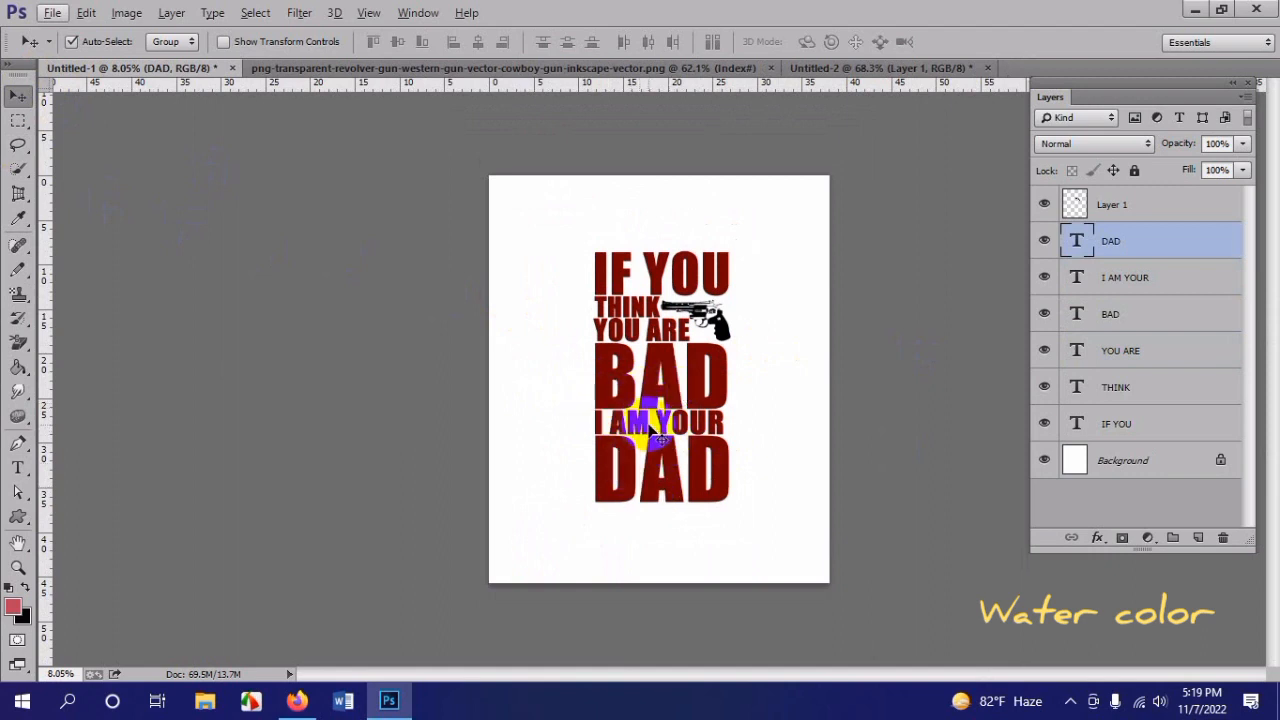
left_click_drag(558, 373, 737, 490)
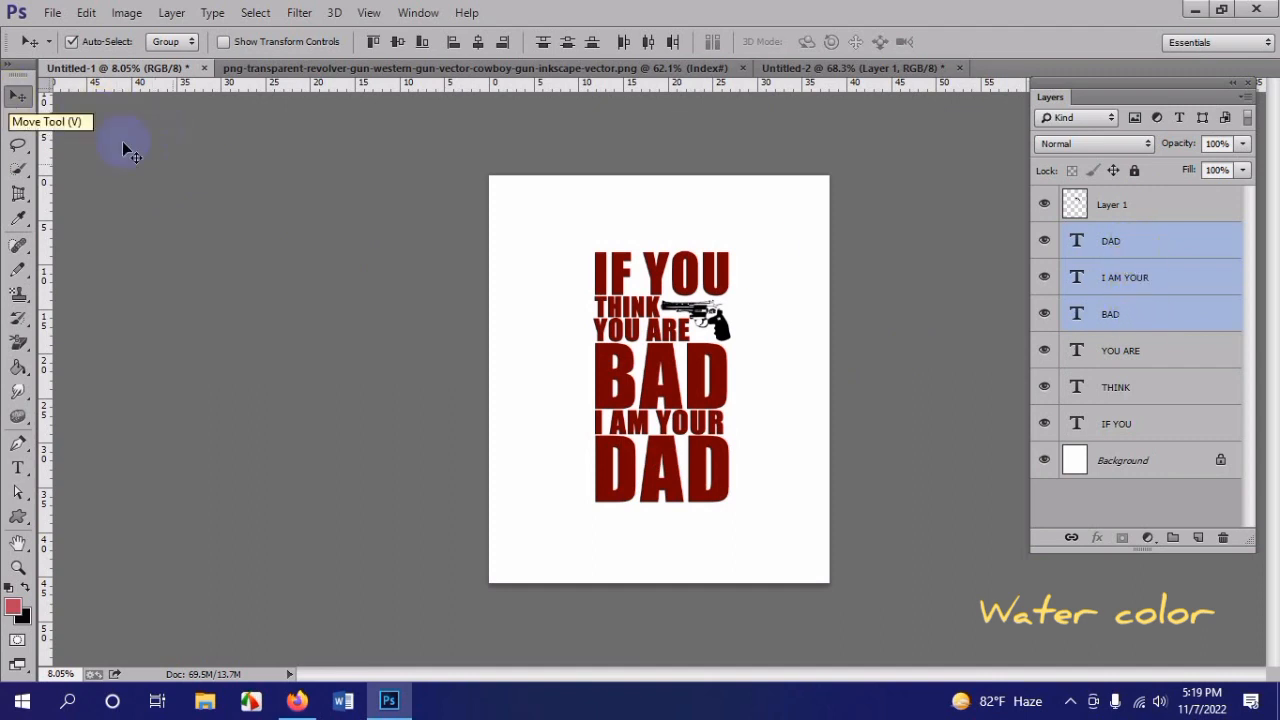
left_click_drag(494, 192, 858, 588)
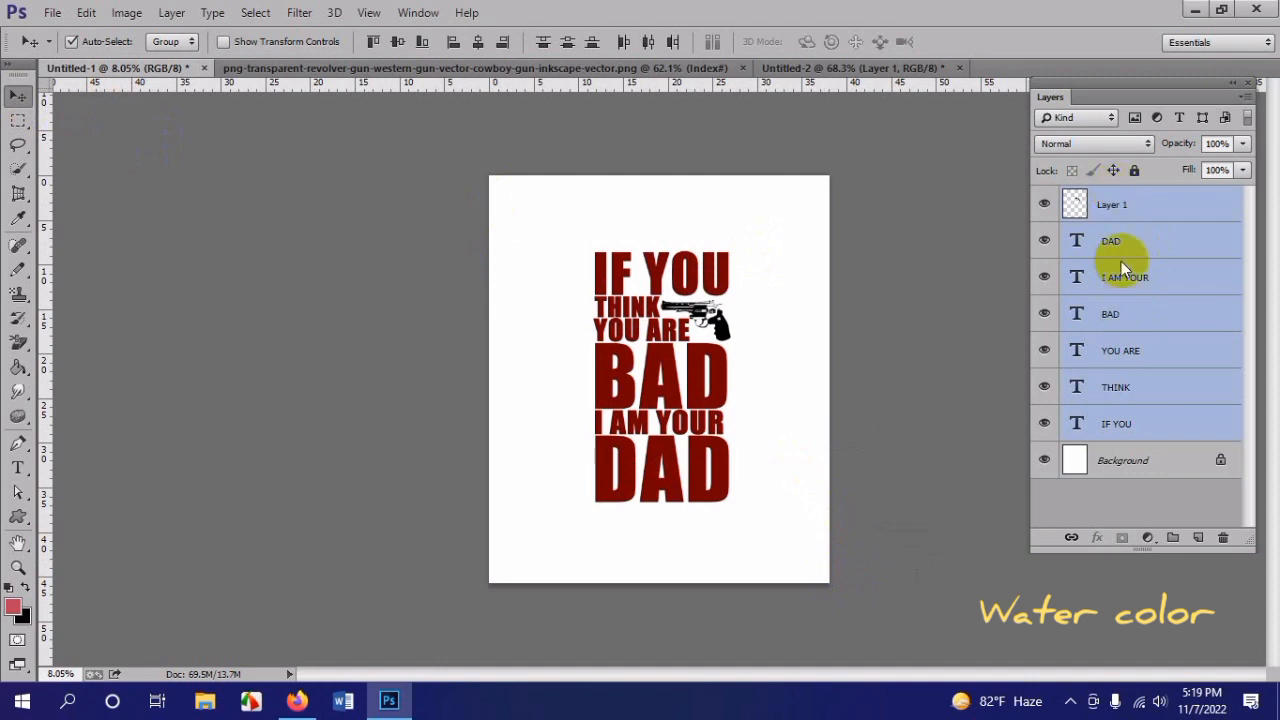
left_click(120, 215)
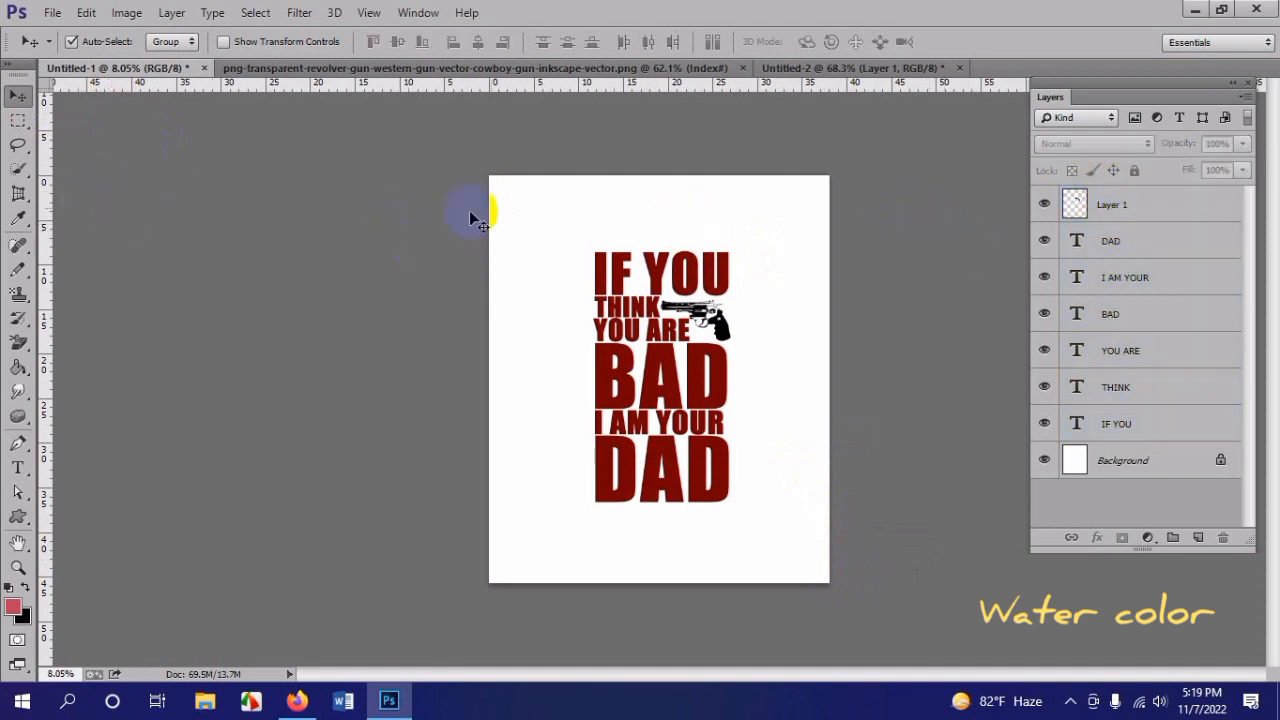
left_click_drag(521, 213, 752, 515)
left_click(88, 147)
left_click(22, 121)
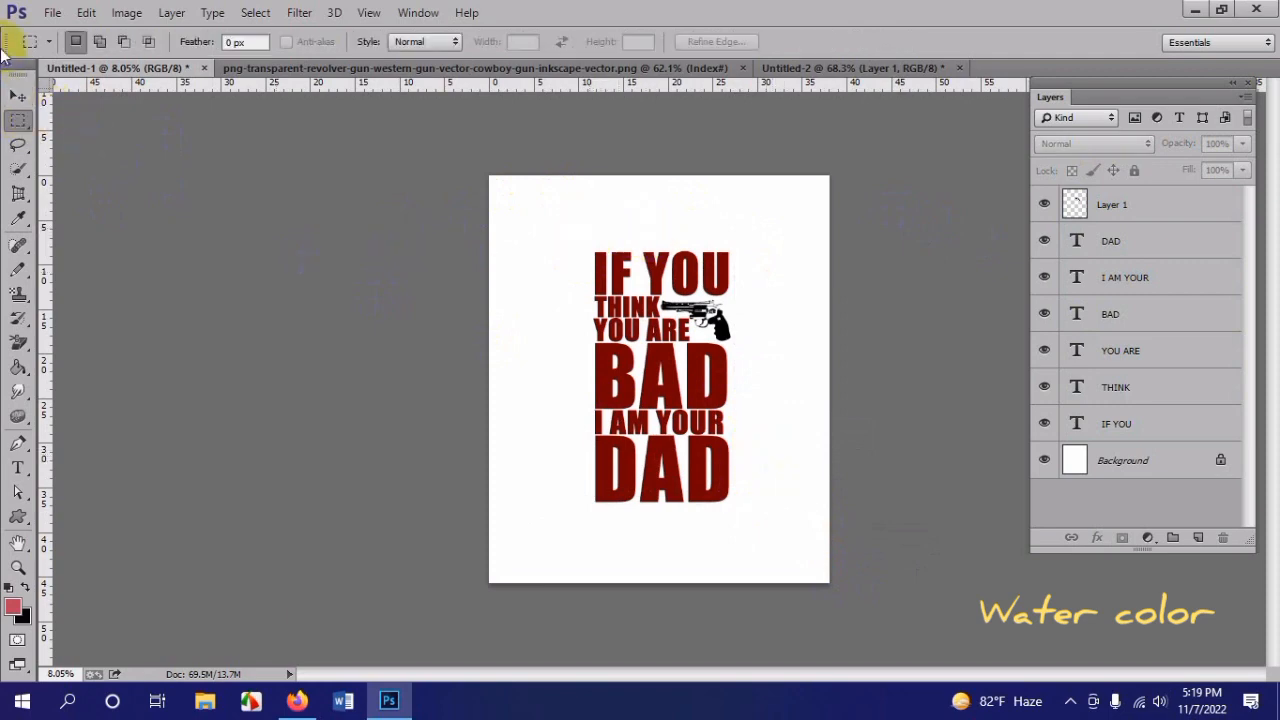
left_click(18, 97)
scroll(742, 351, "up", 7)
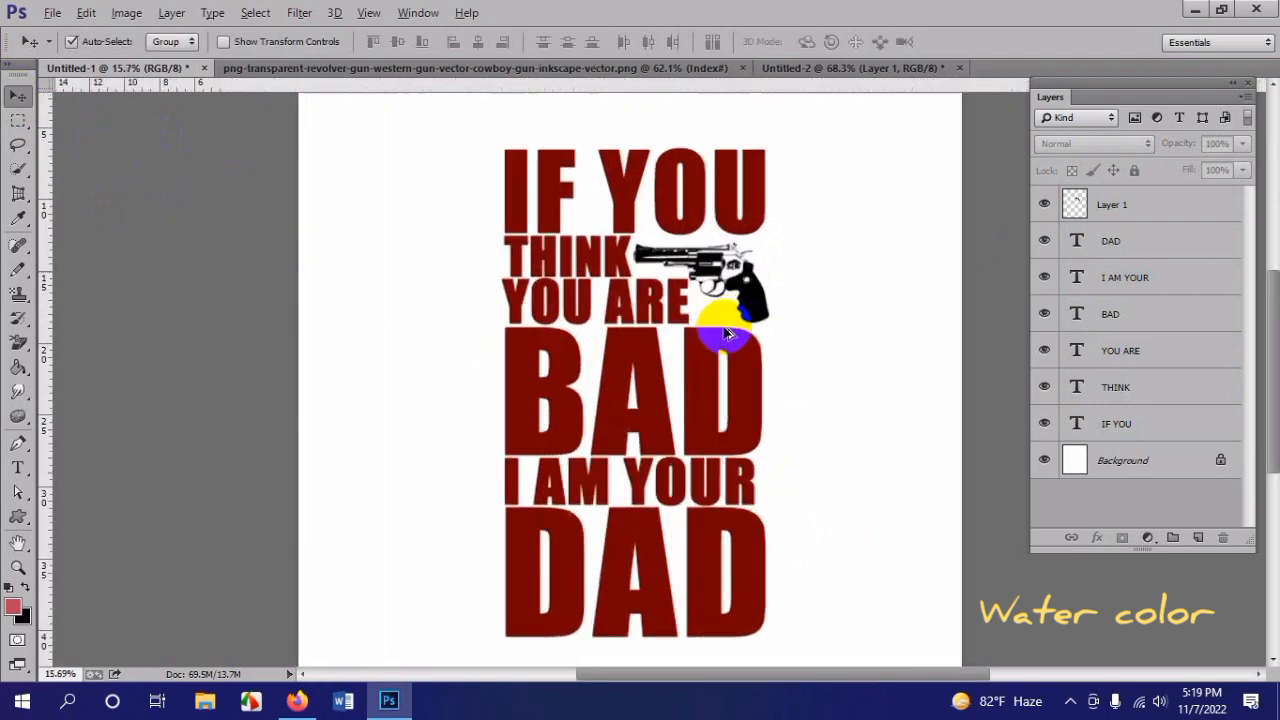
scroll(725, 332, "down", 4)
scroll(733, 333, "down", 4)
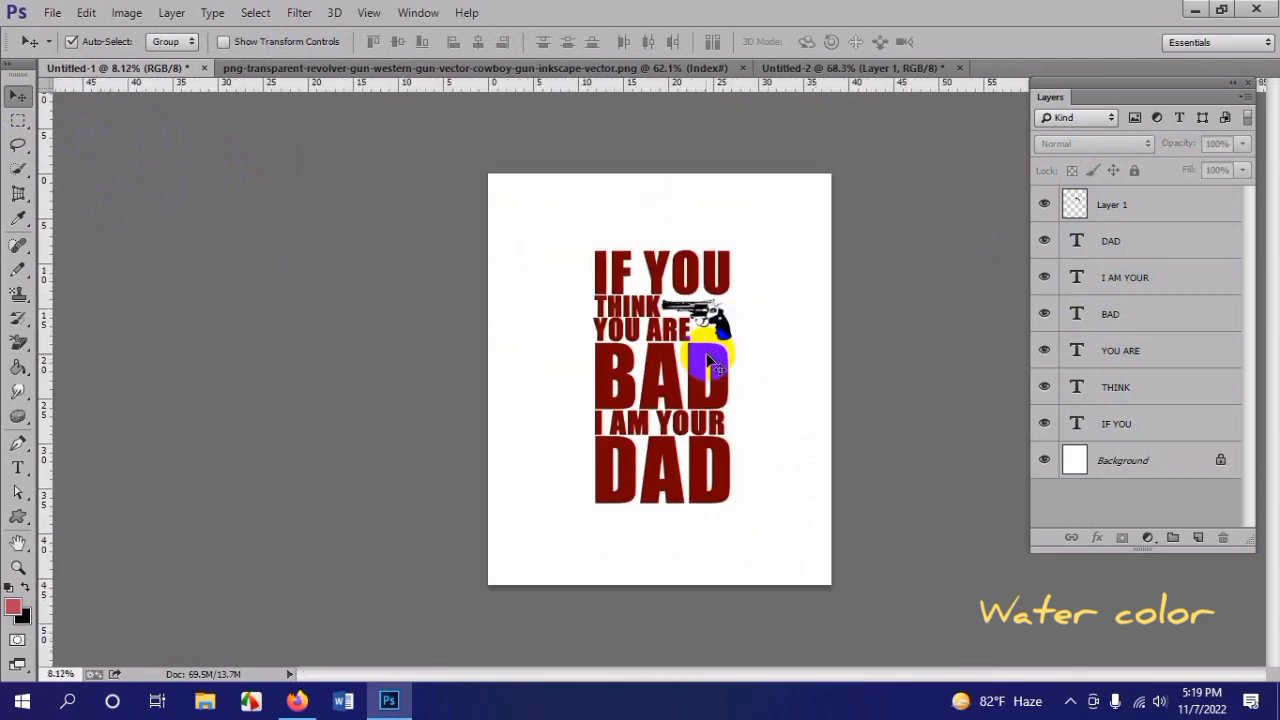
Step: Recolor the YOU ARE text from dark red to a dark blue
scroll(700, 265, "up", 2)
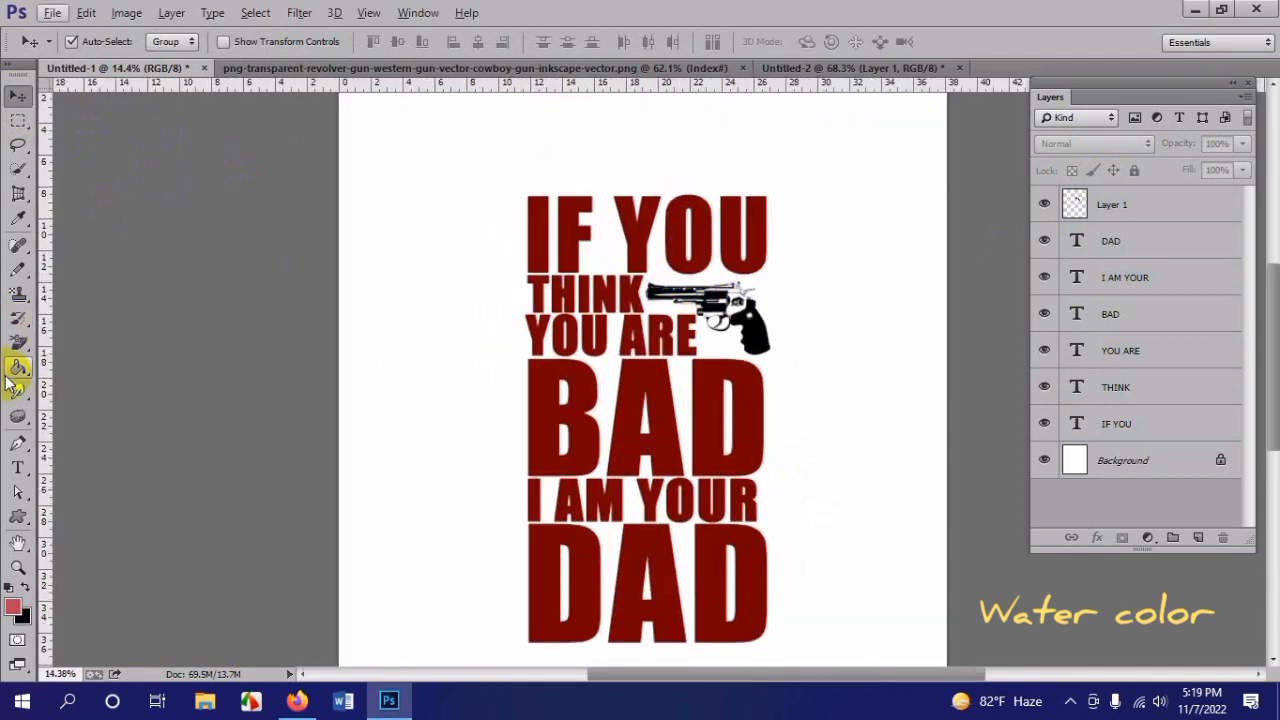
triple_click(607, 345)
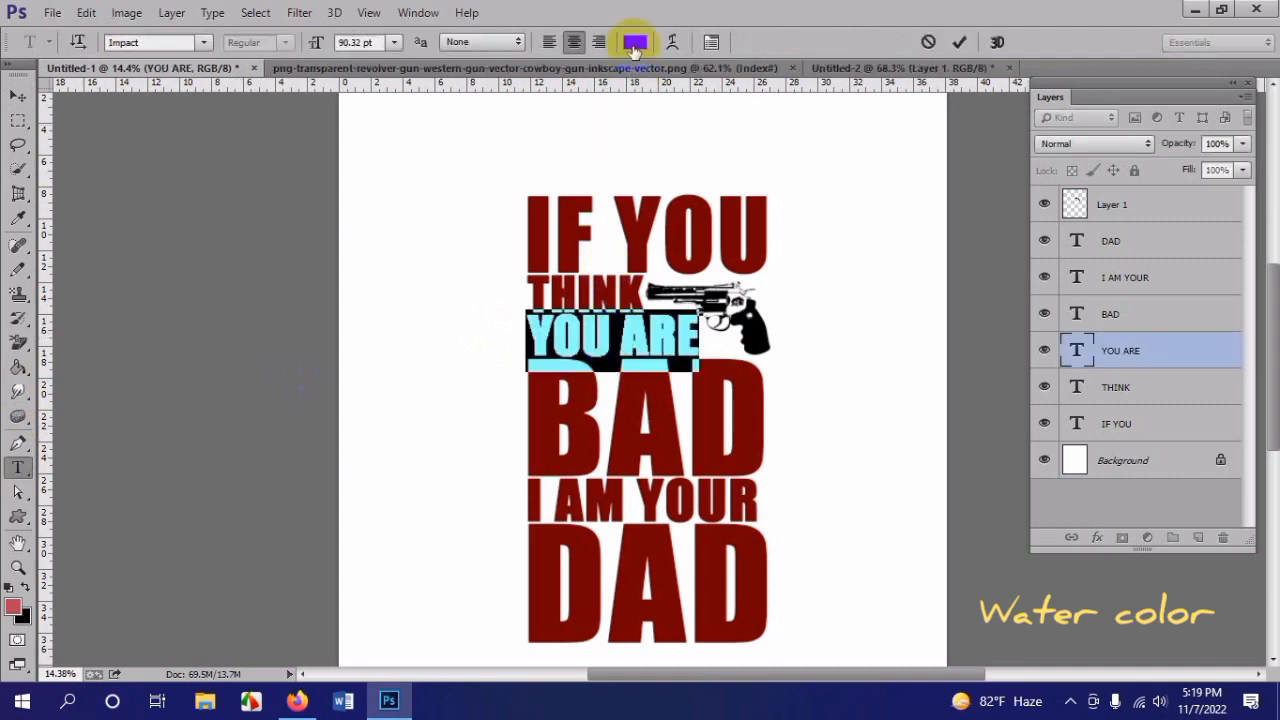
left_click(634, 42)
mouse_move(354, 262)
left_mouse_down()
mouse_move(336, 197)
mouse_move(343, 120)
mouse_move(322, 221)
mouse_move(386, 206)
mouse_move(329, 223)
mouse_move(329, 238)
left_mouse_up()
left_click(521, 120)
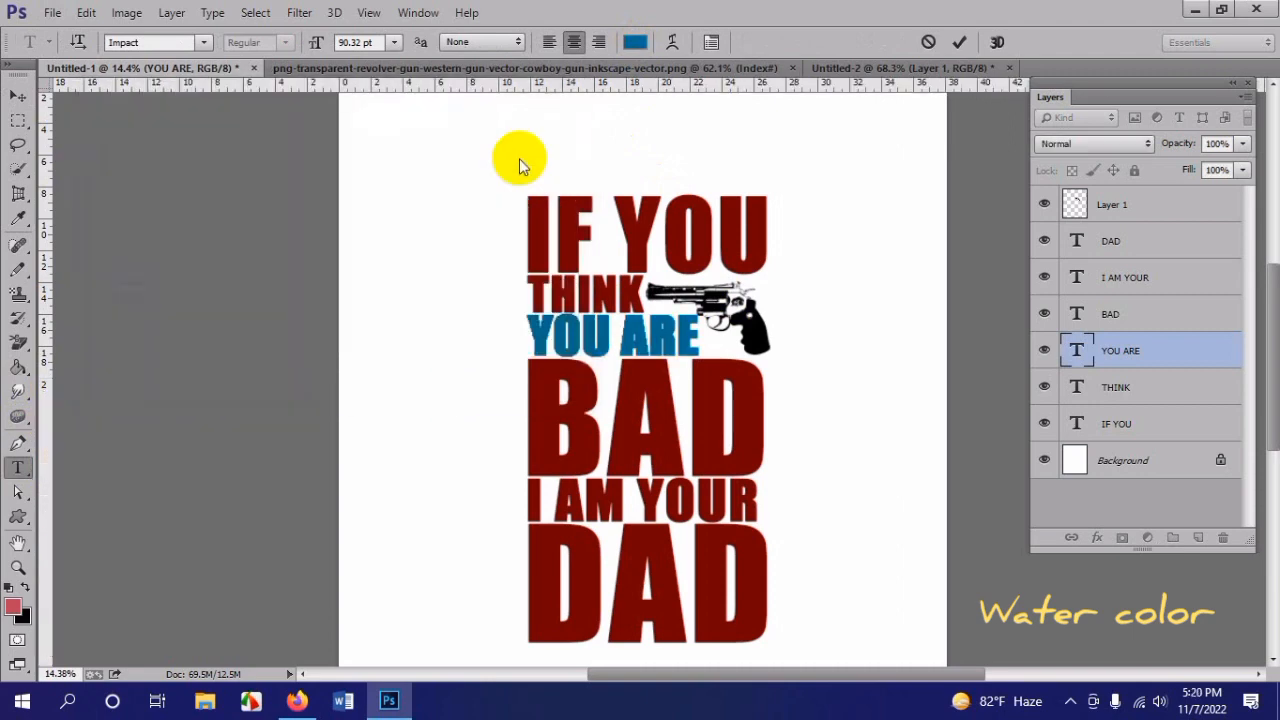
left_click(16, 97)
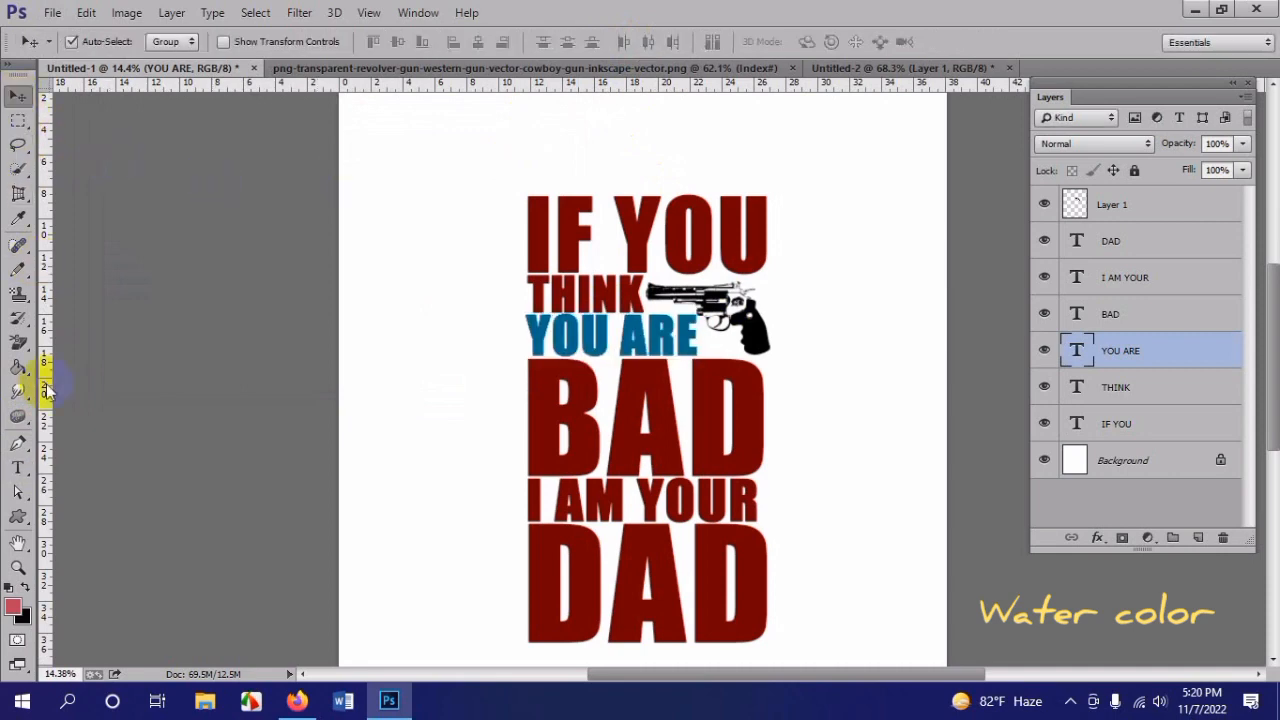
left_click(20, 468)
left_click(677, 214)
key("ctrl+a")
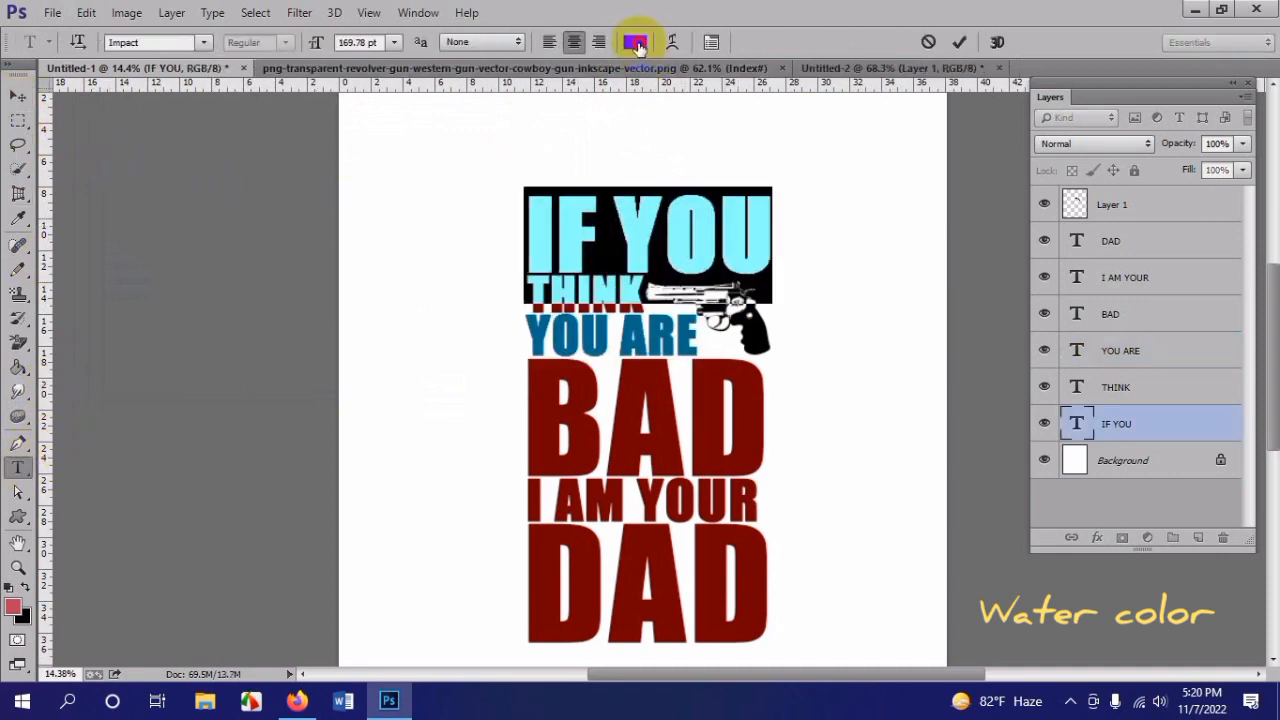
left_click(637, 43)
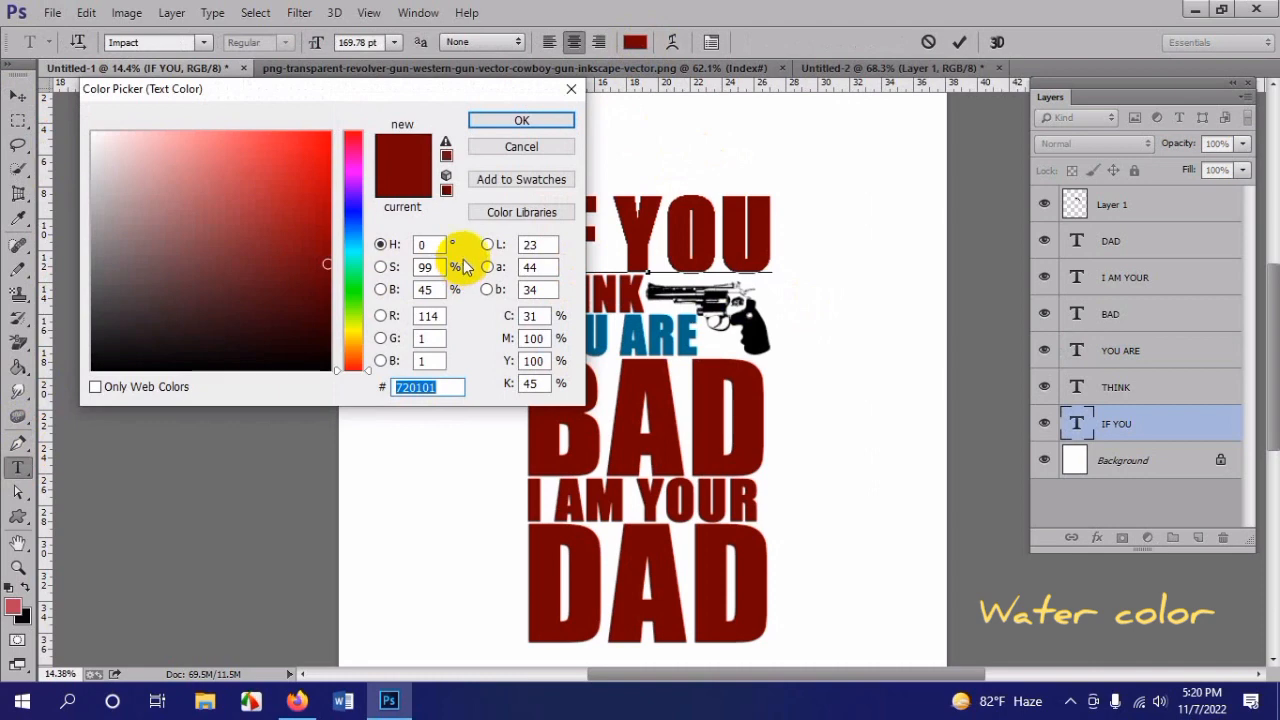
left_click(513, 150)
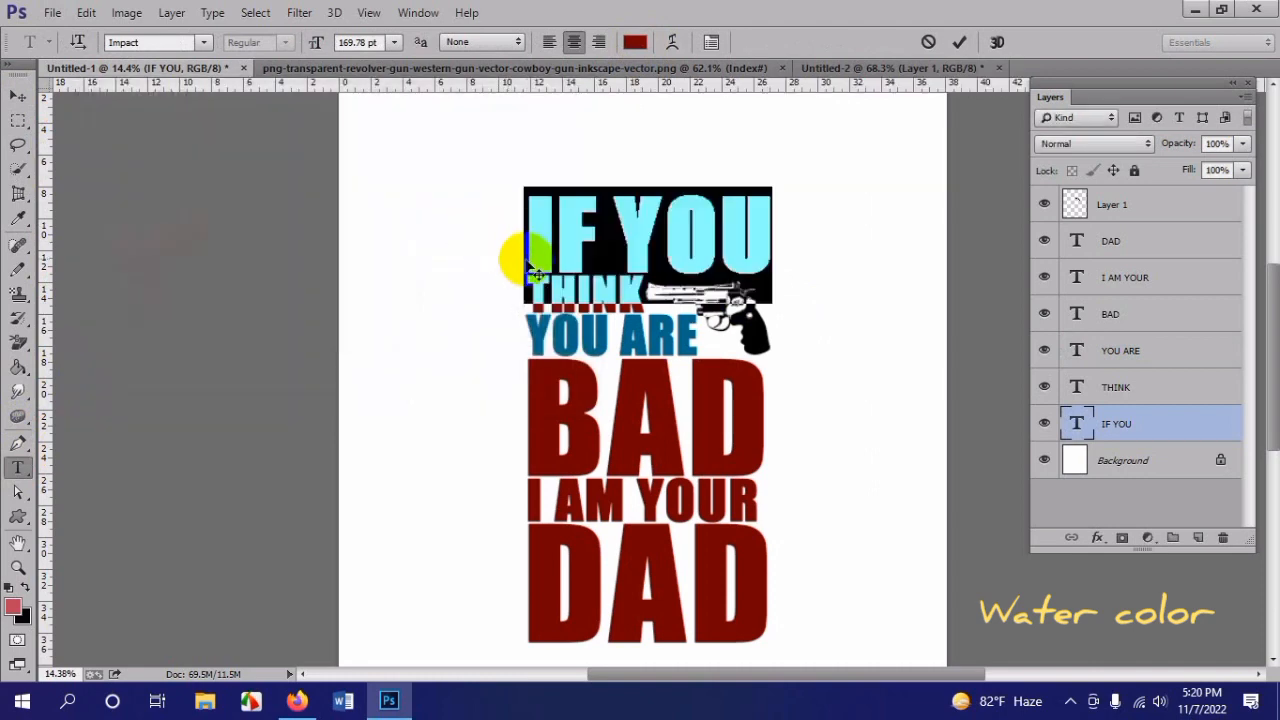
left_click(18, 95)
Step: Recolor the I AM YOUR text with the blue 00688a
scroll(771, 366, "down", 4)
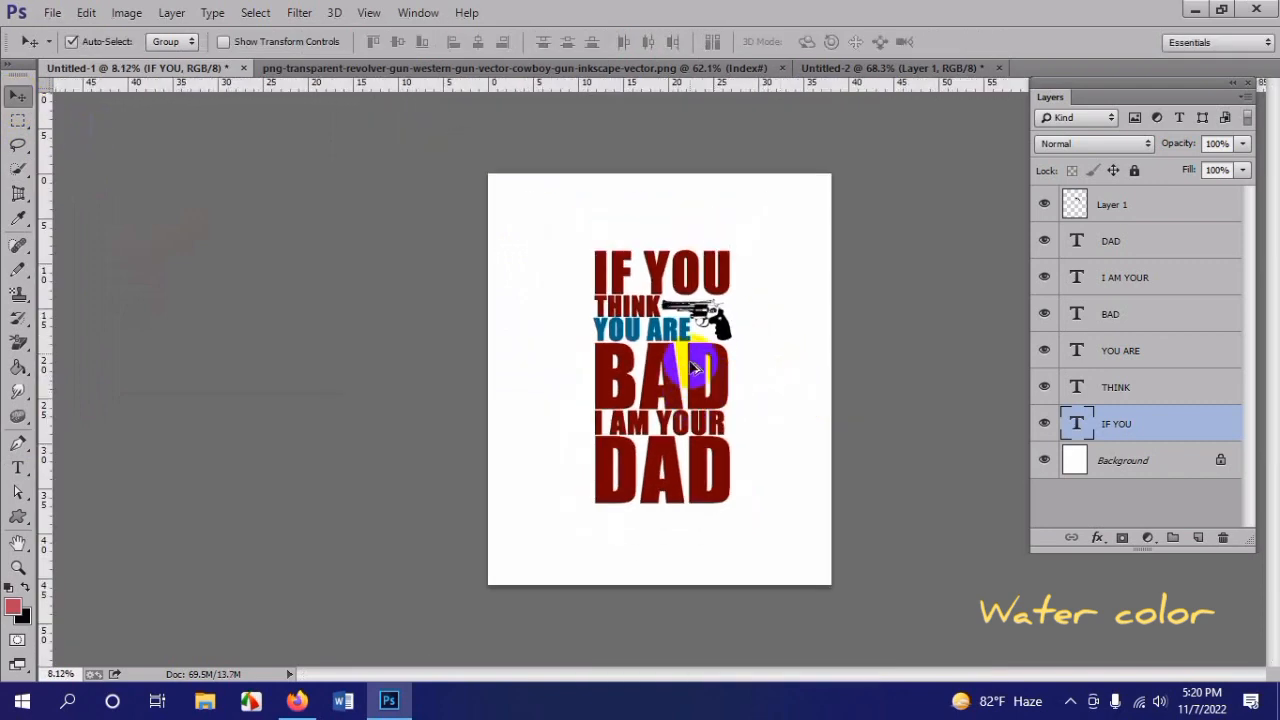
scroll(707, 385, "up", 3)
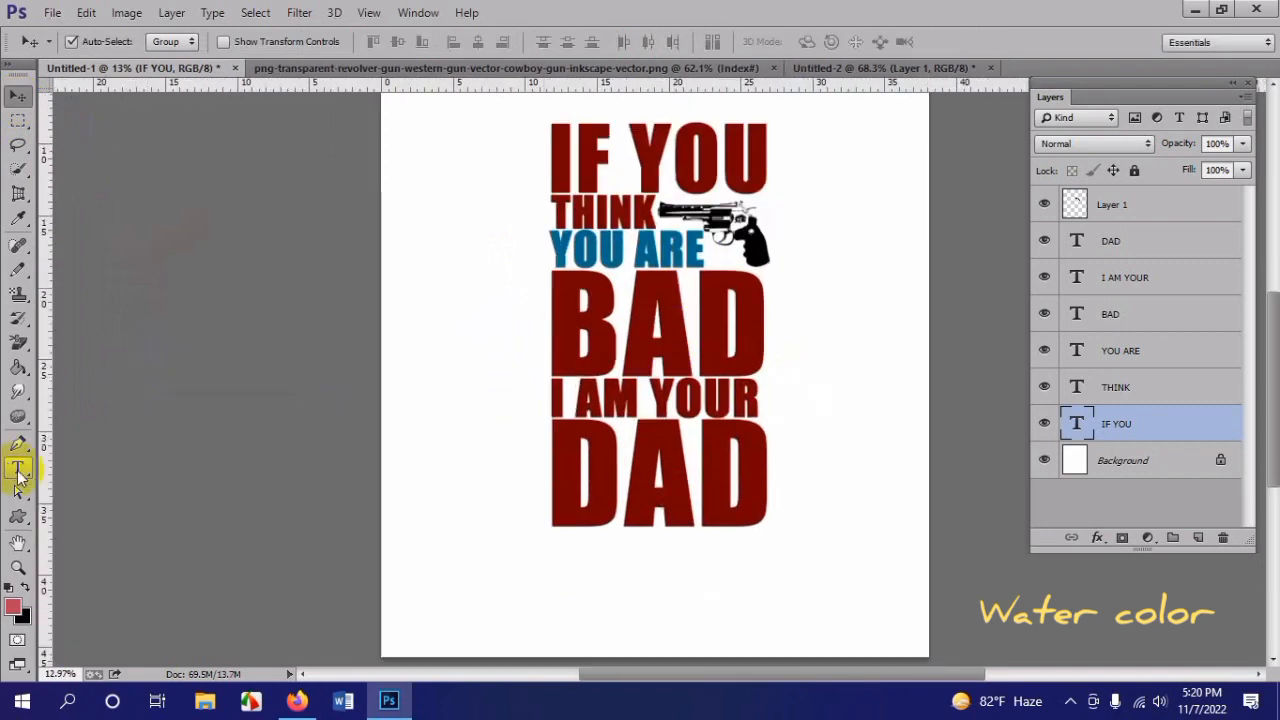
left_click(18, 468)
left_click(652, 405)
key("ctrl+a")
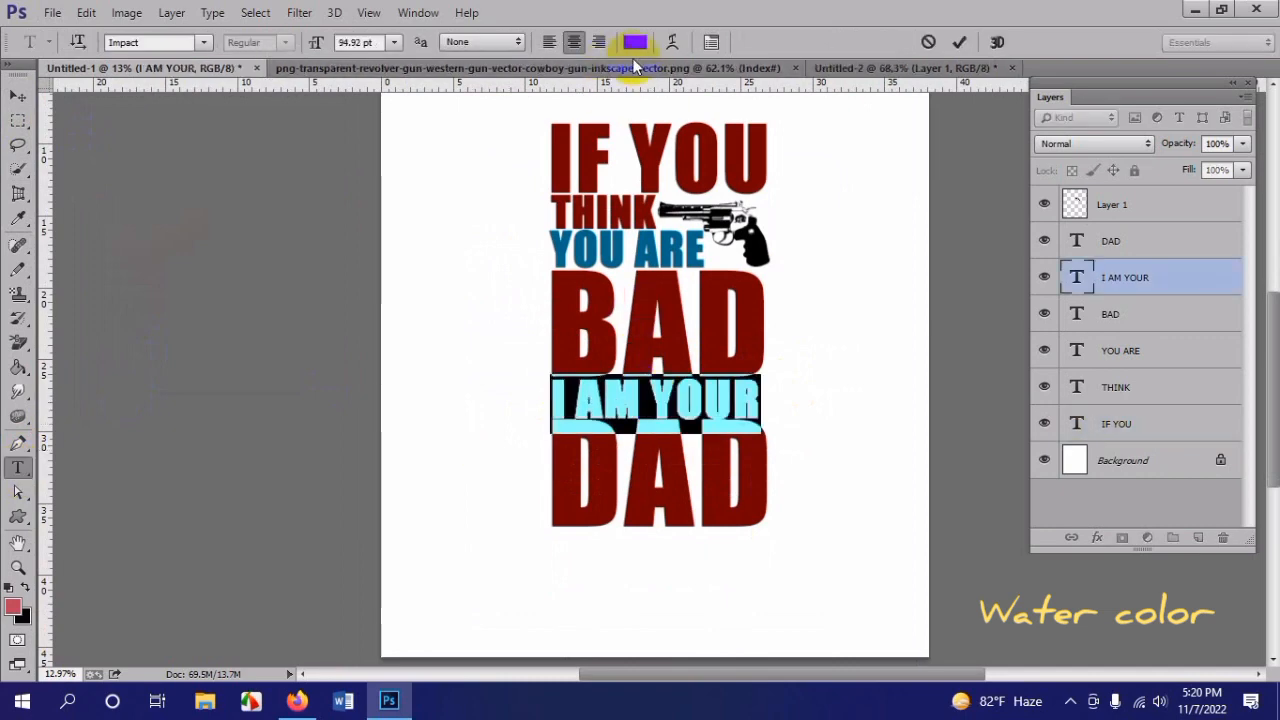
left_click(634, 42)
type("00688a")
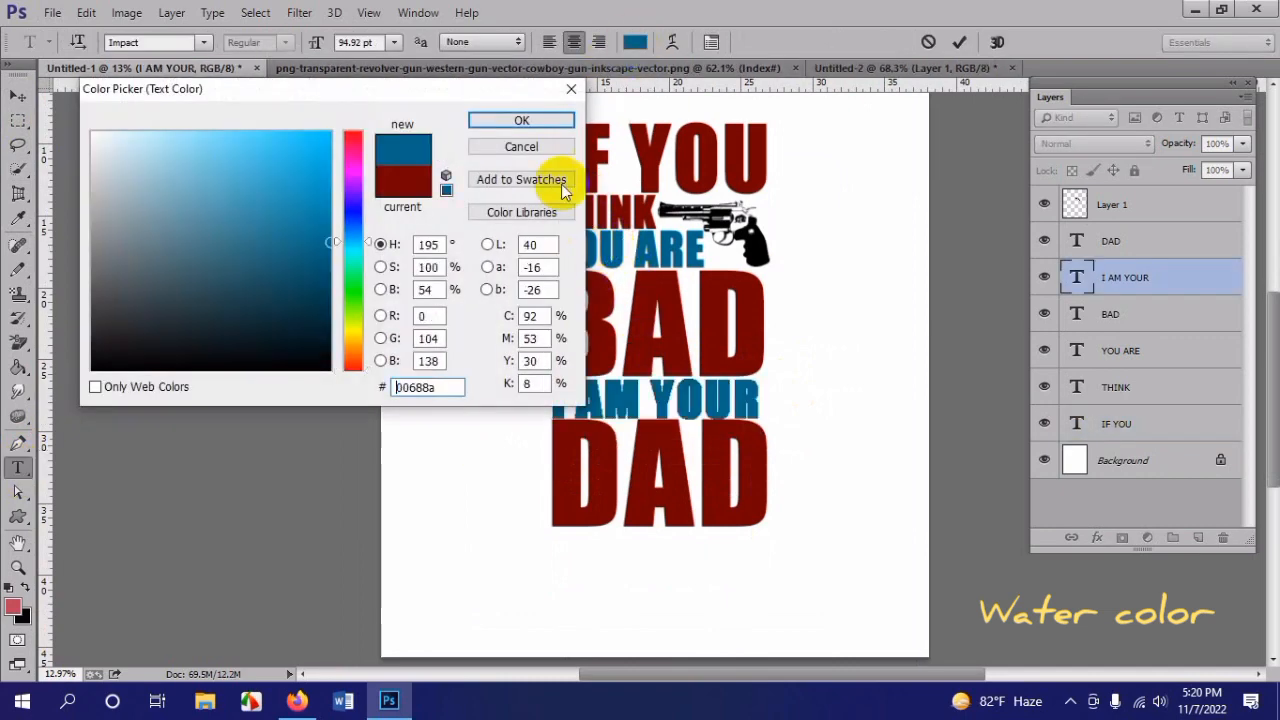
left_click(521, 120)
left_click(20, 99)
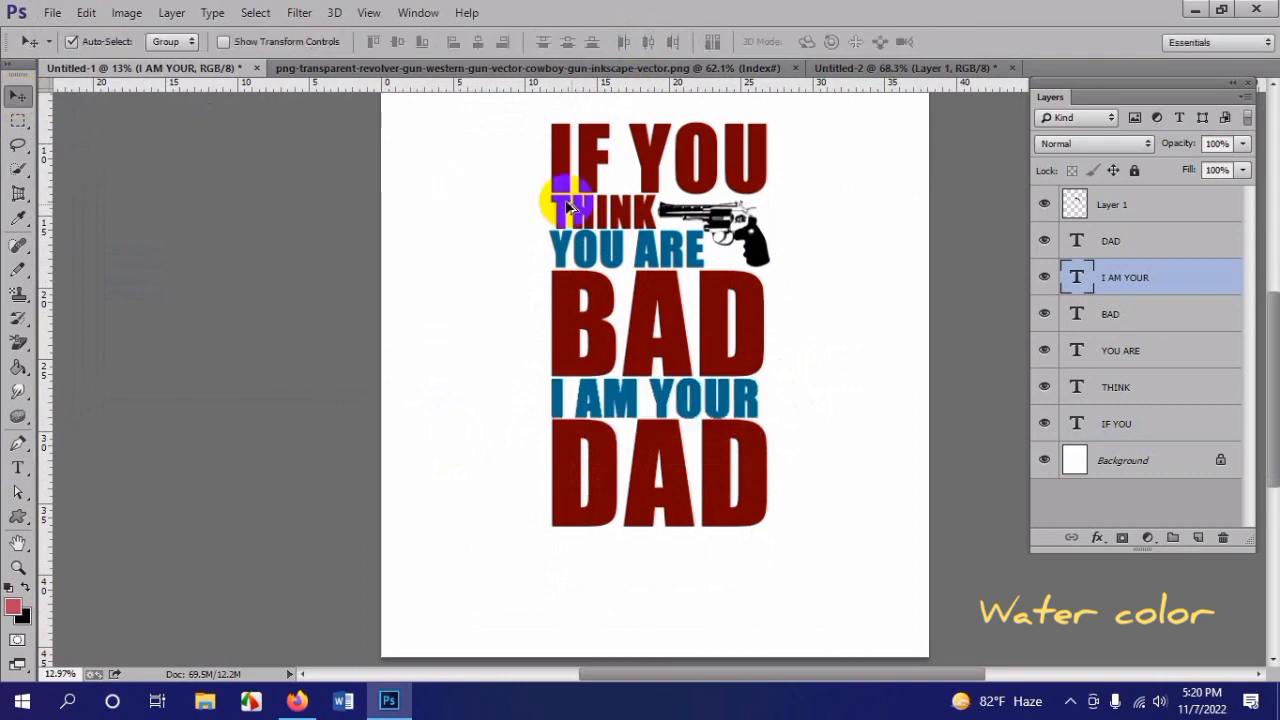
Step: Scale IF YOU proportionally to about 113.7%, keeping its right edge so the letter I extends left of the lines below
scroll(655, 295, "down", 1)
scroll(666, 428, "up", 1)
scroll(776, 490, "up", 1)
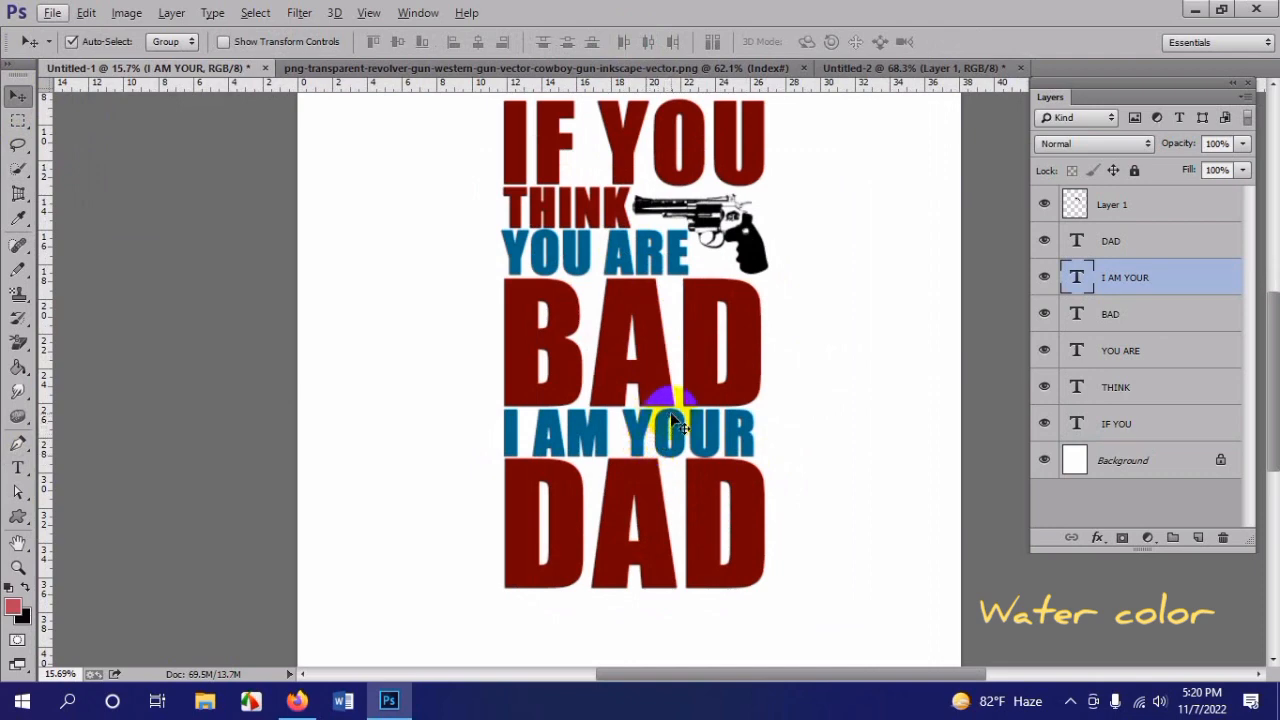
scroll(676, 423, "up", 1)
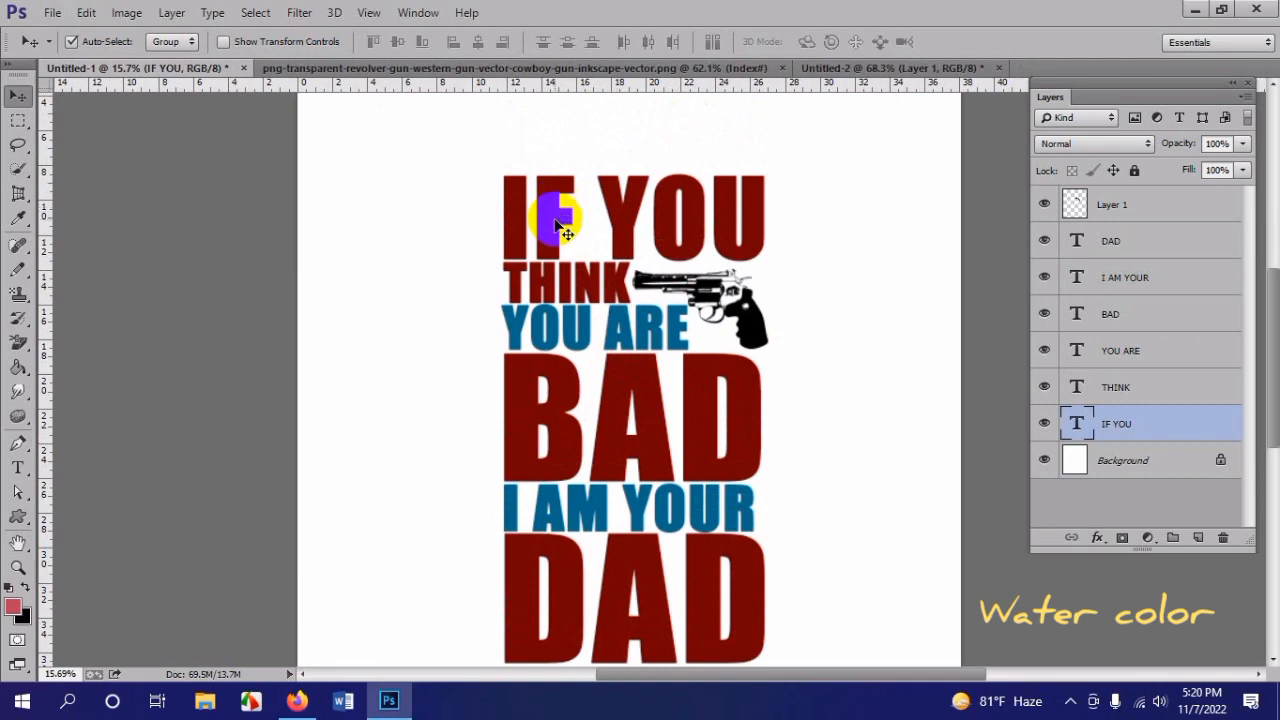
key("ctrl+t")
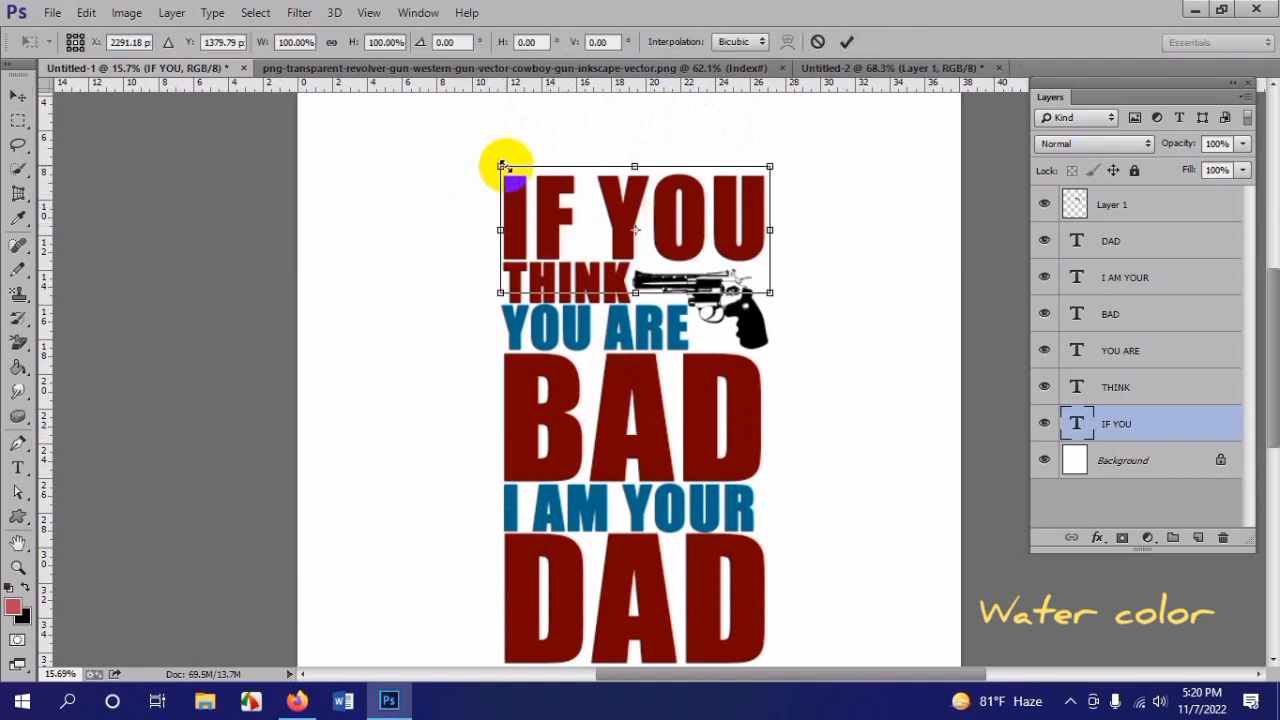
left_click_drag(494, 166, 462, 160)
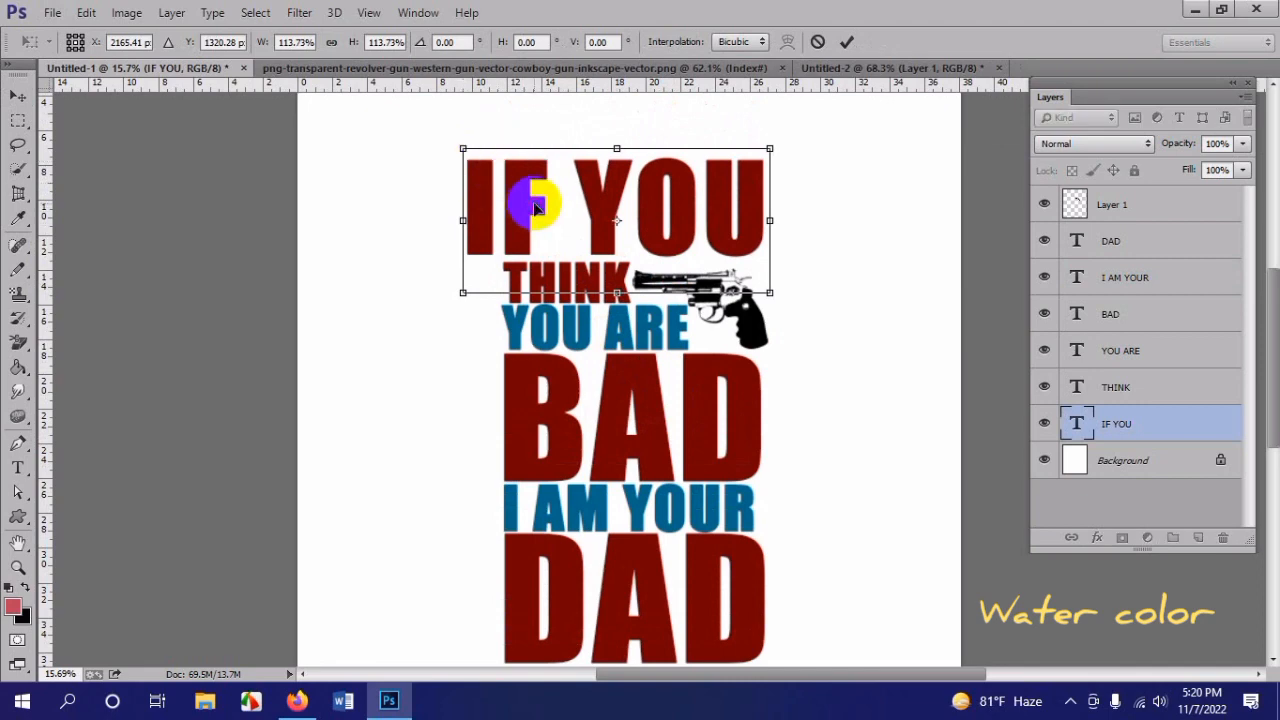
key("Return")
Step: Draw a rectangle about 174 px wide and 101 px high directly beneath the I of IF YOU, matching the letter's width
scroll(458, 220, "down", 1)
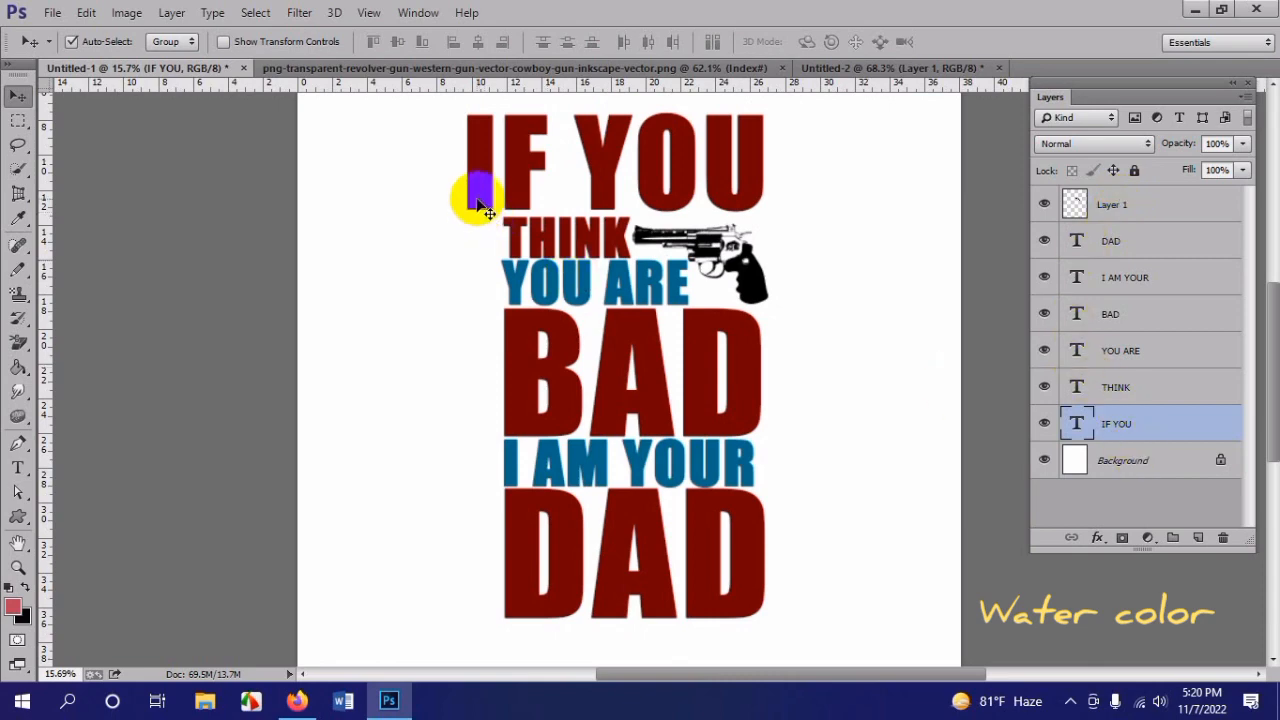
scroll(273, 160, "down", 1)
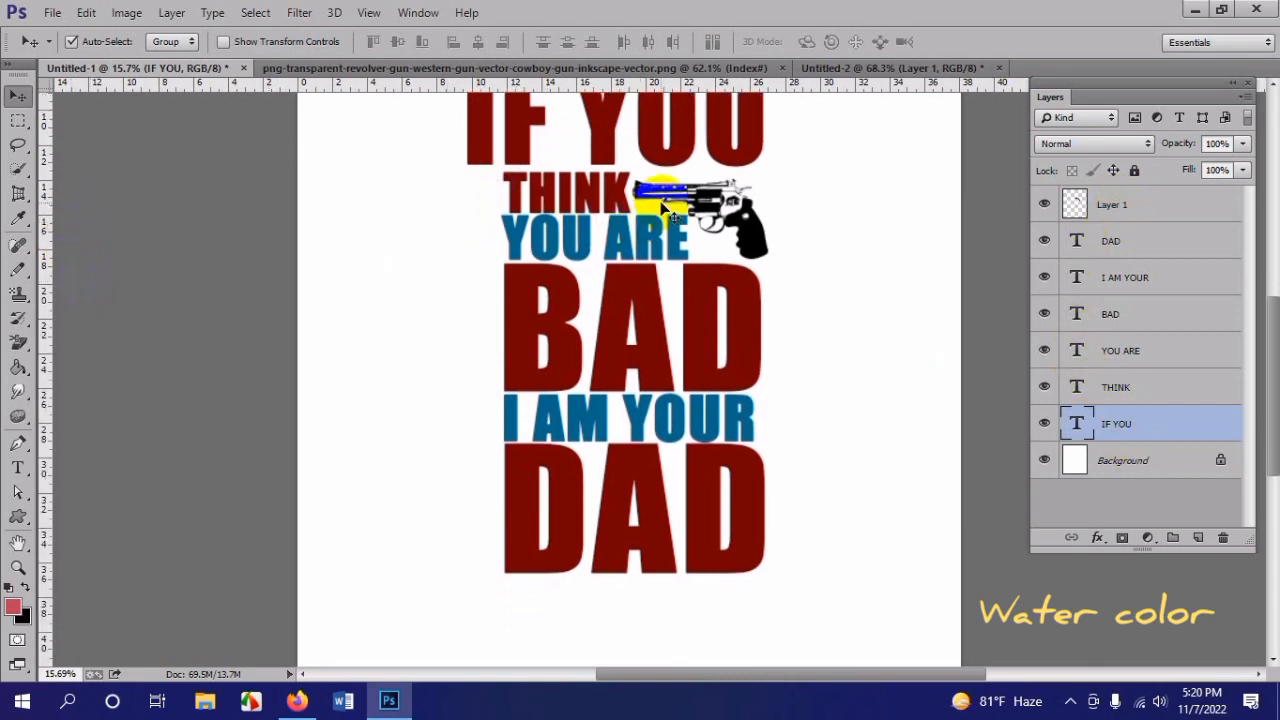
scroll(551, 131, "up", 4)
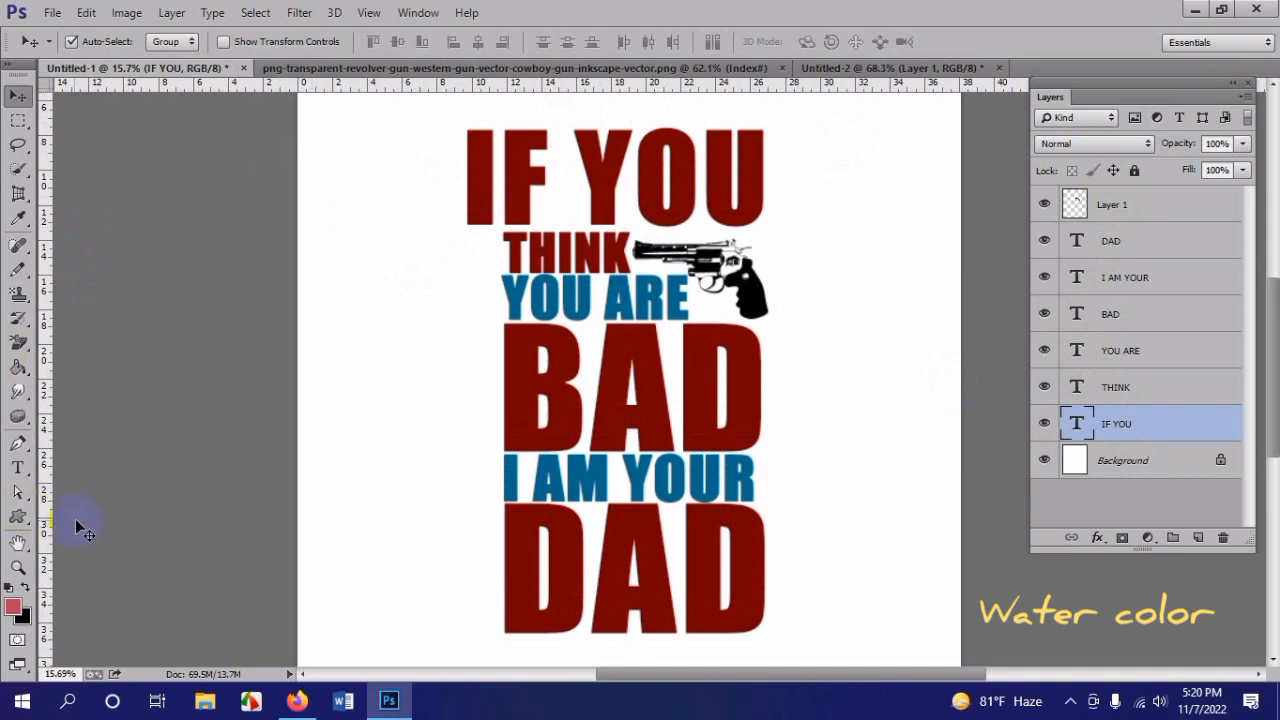
left_click(20, 518)
left_click(97, 517)
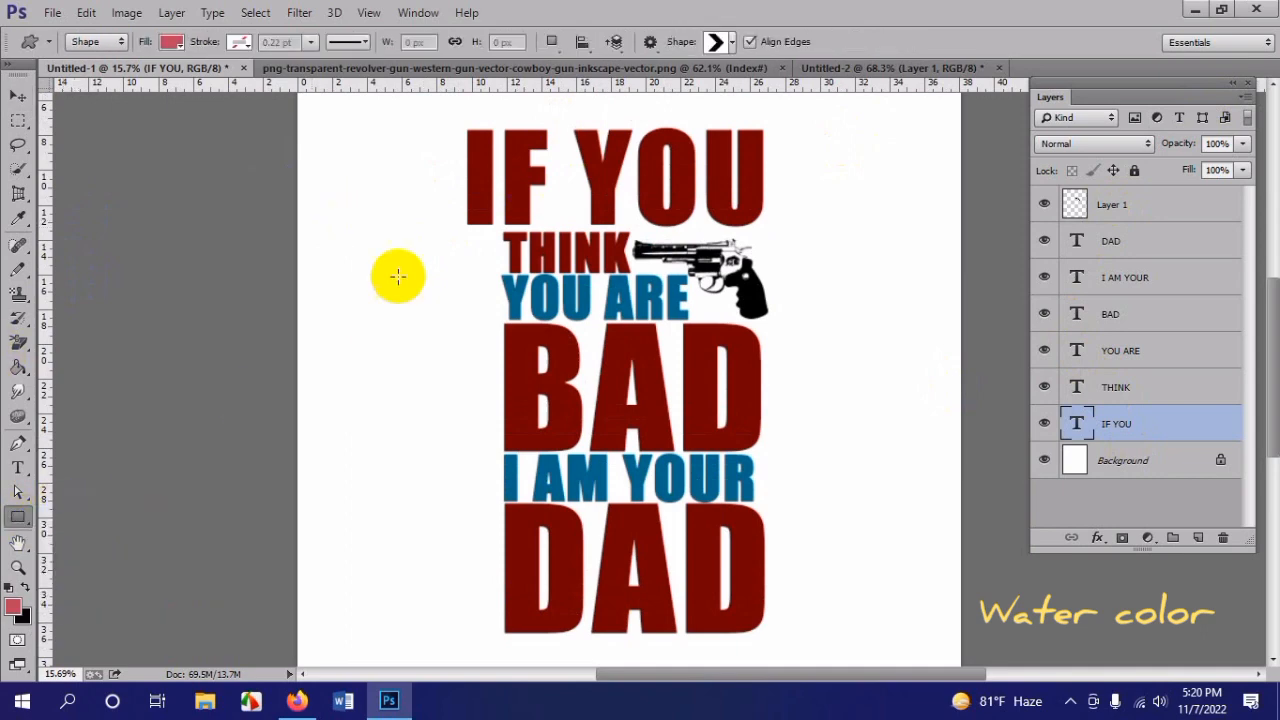
scroll(468, 230, "up", 4)
scroll(462, 235, "up", 5)
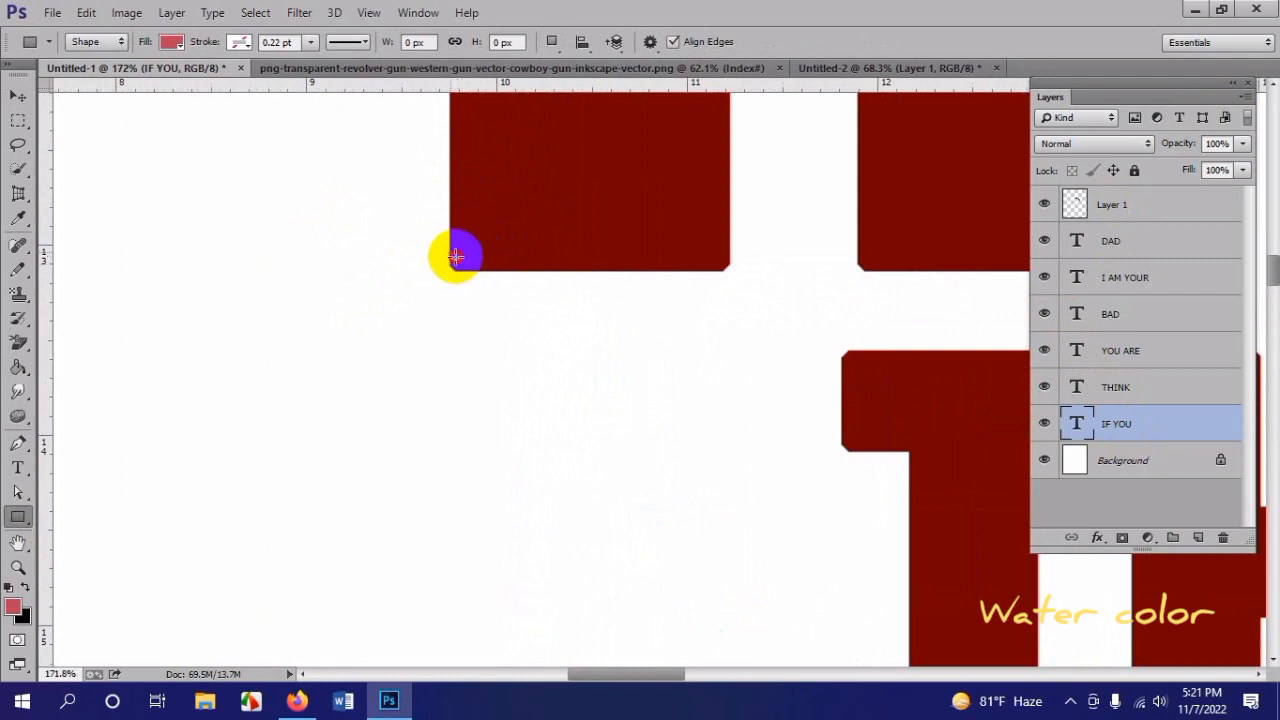
left_click_drag(455, 257, 729, 413)
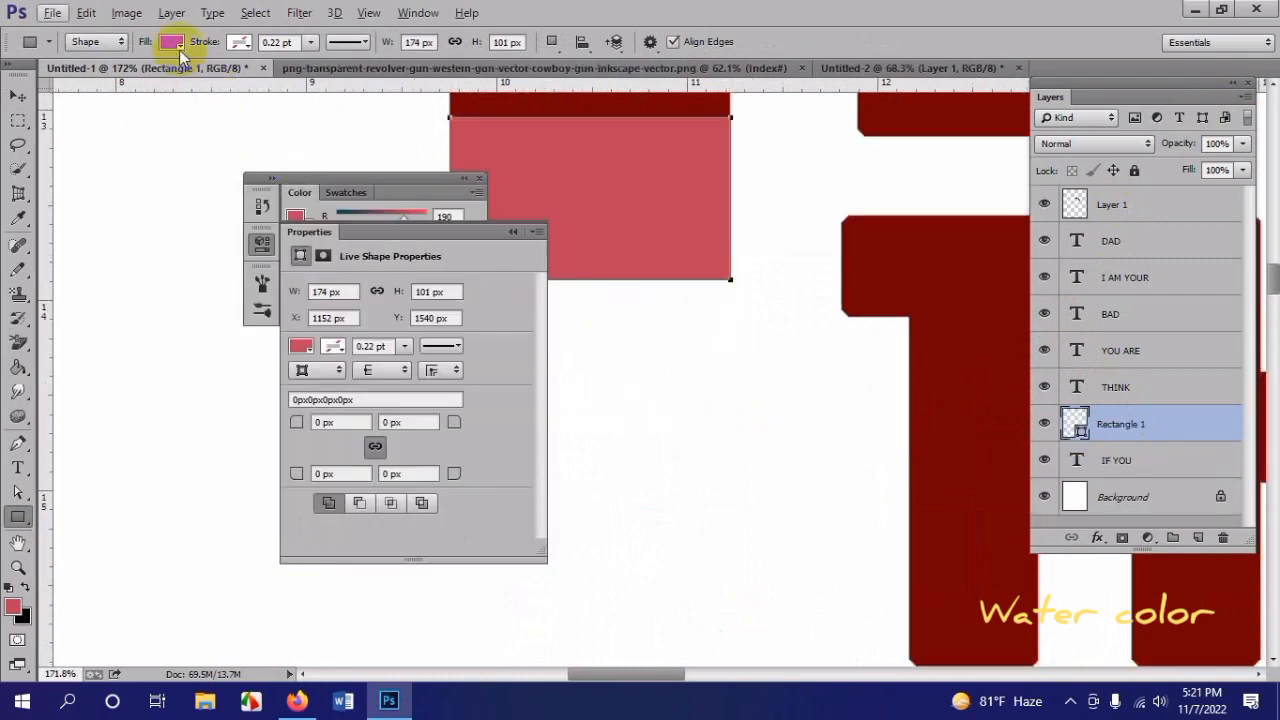
Step: Fill the rectangle with the dark red sampled from the THINK text
left_click(172, 42)
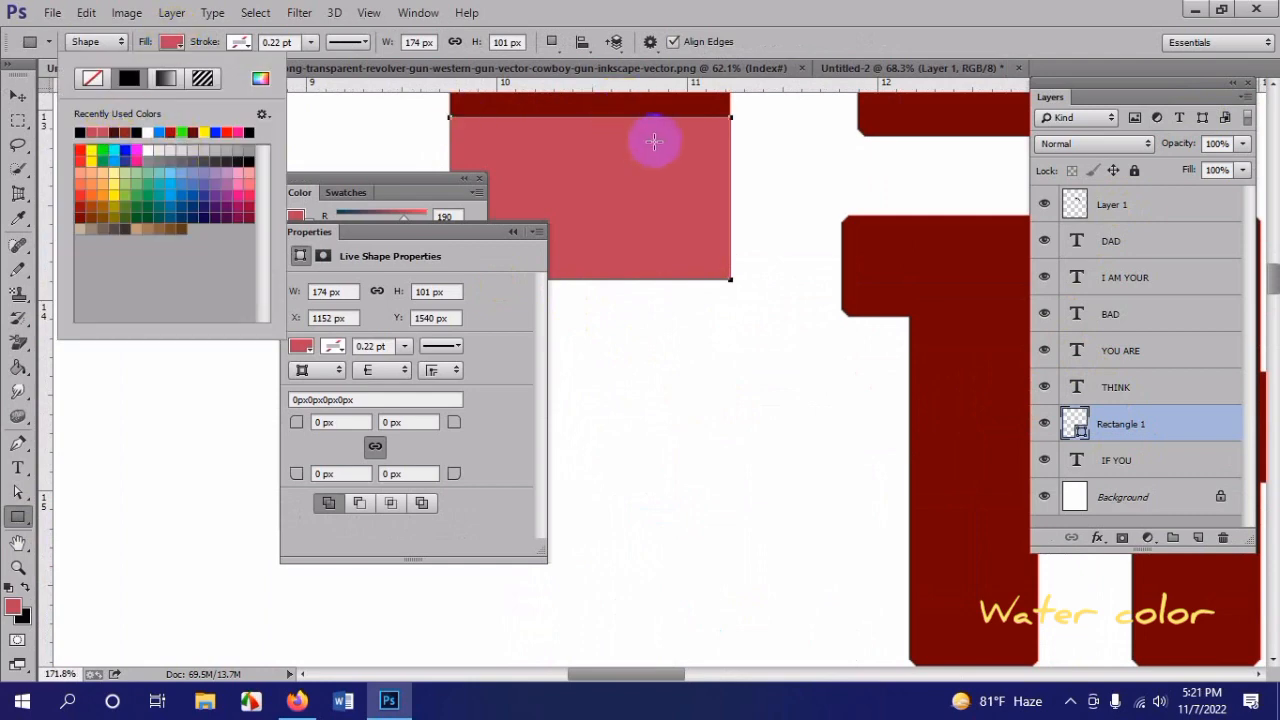
left_click(857, 243)
left_click(172, 42)
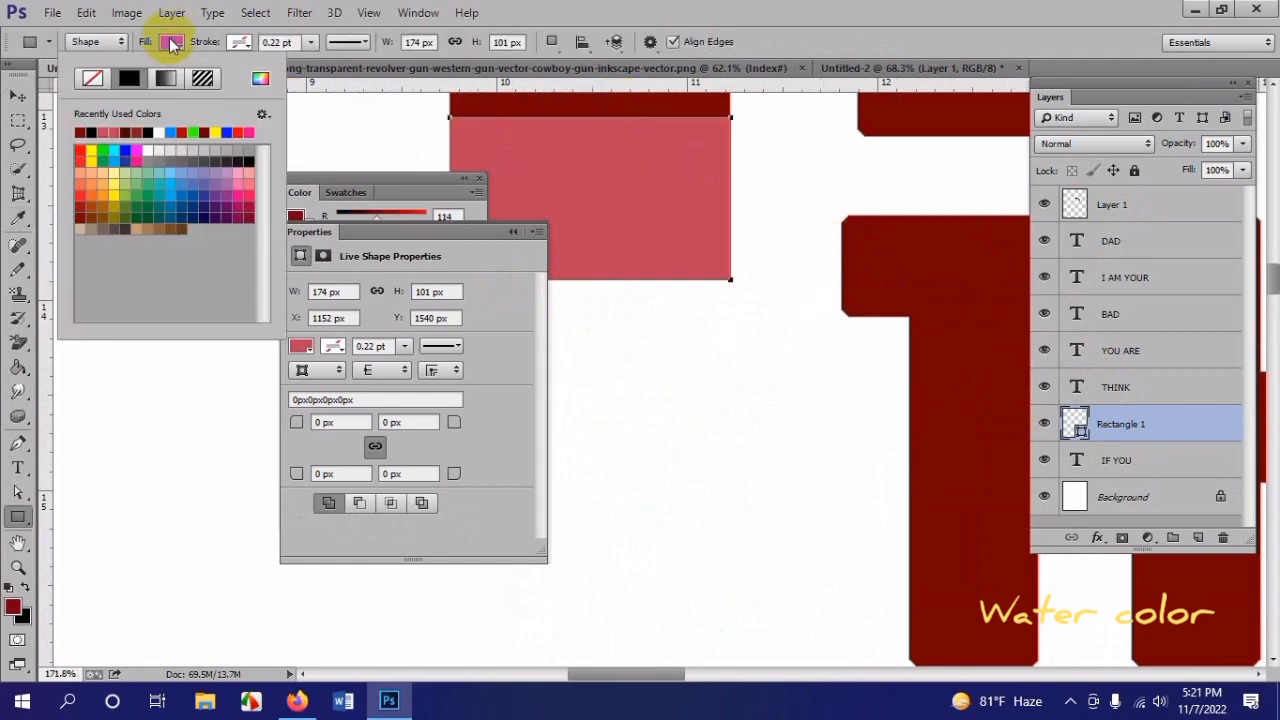
left_click(85, 132)
left_click(17, 100)
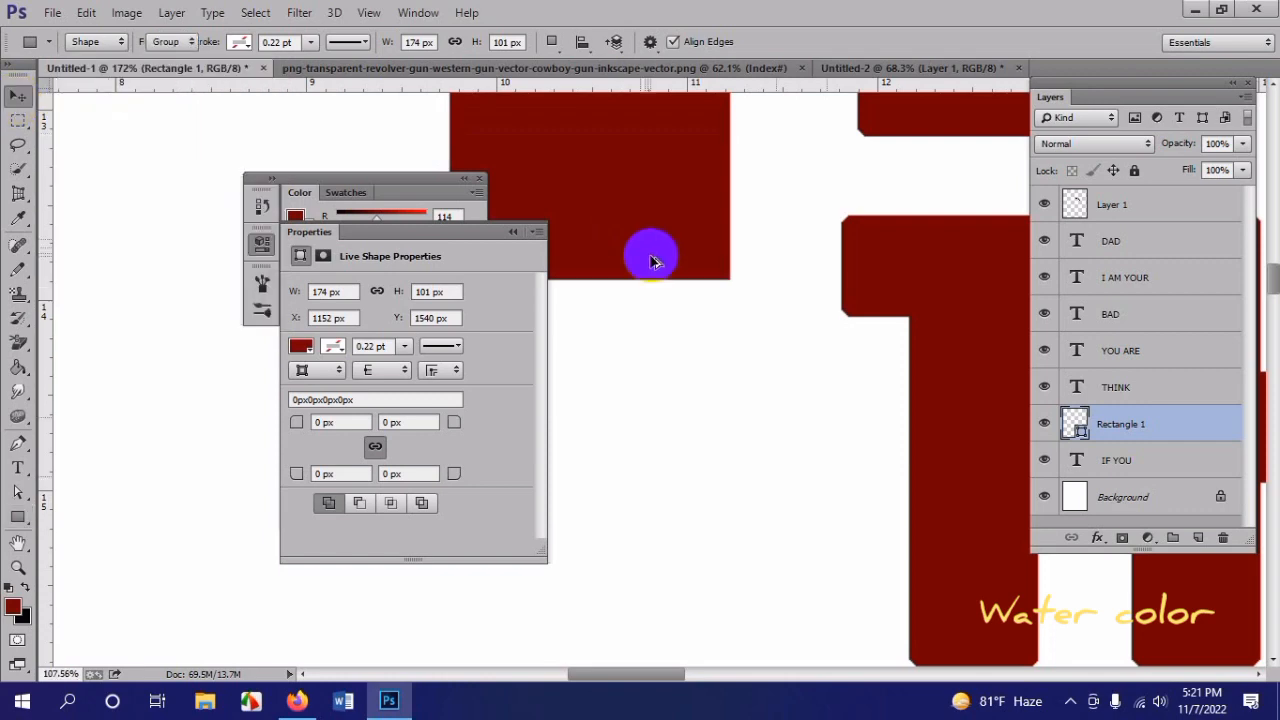
Step: Stretch the rectangle downward to a height of about 2784 px, extending the I to the base of DAD
scroll(651, 257, "down", 5)
key("ctrl+t")
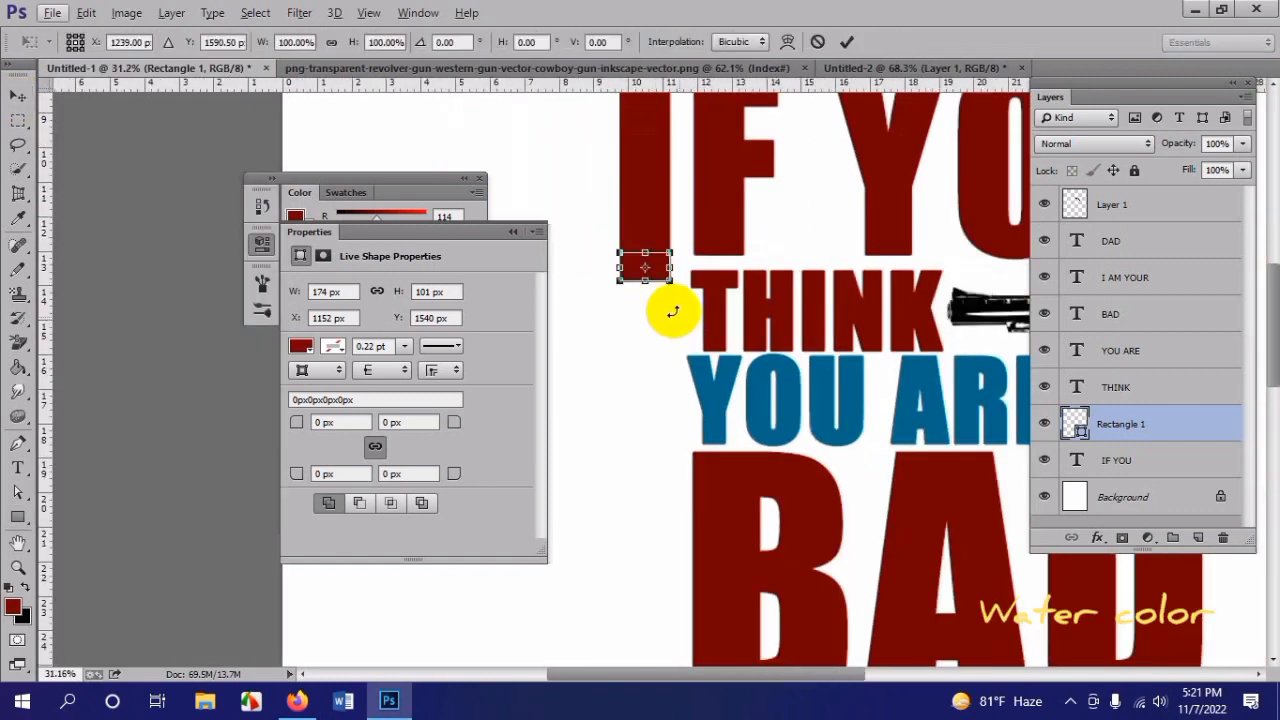
left_click_drag(649, 323, 665, 490)
scroll(671, 400, "down", 3)
key("Return")
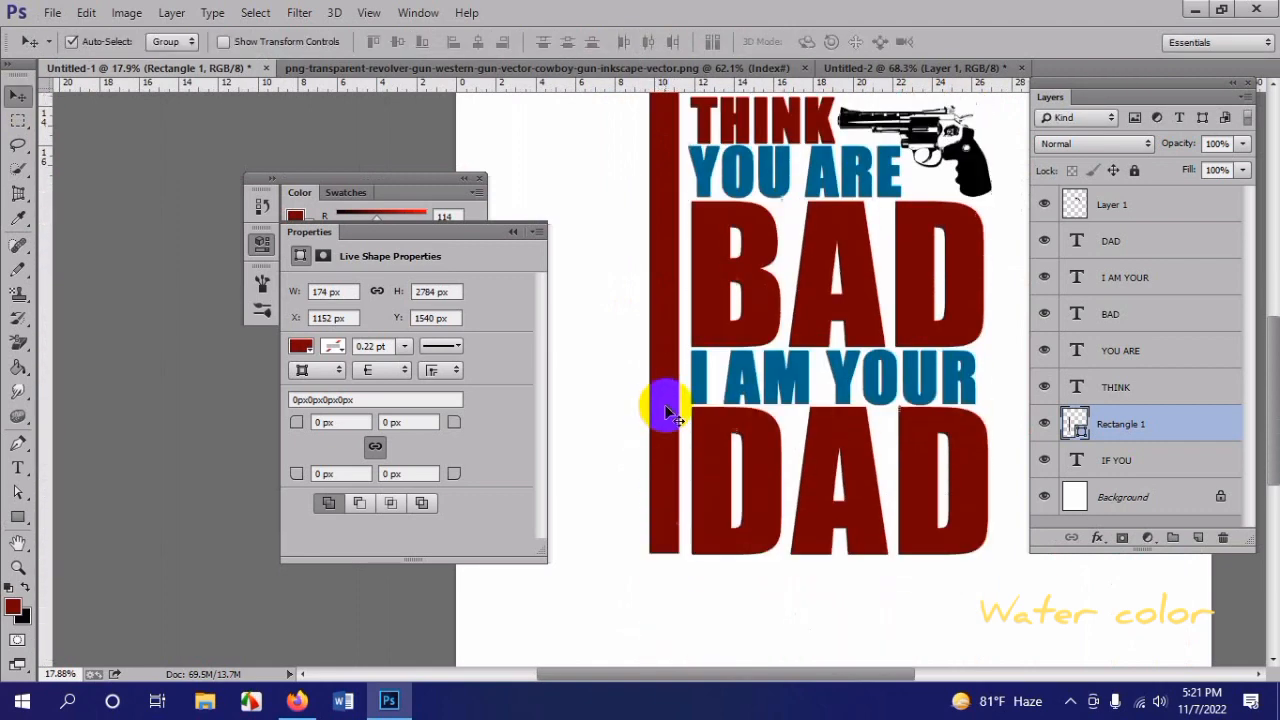
scroll(663, 400, "up", 5)
scroll(700, 260, "down", 2)
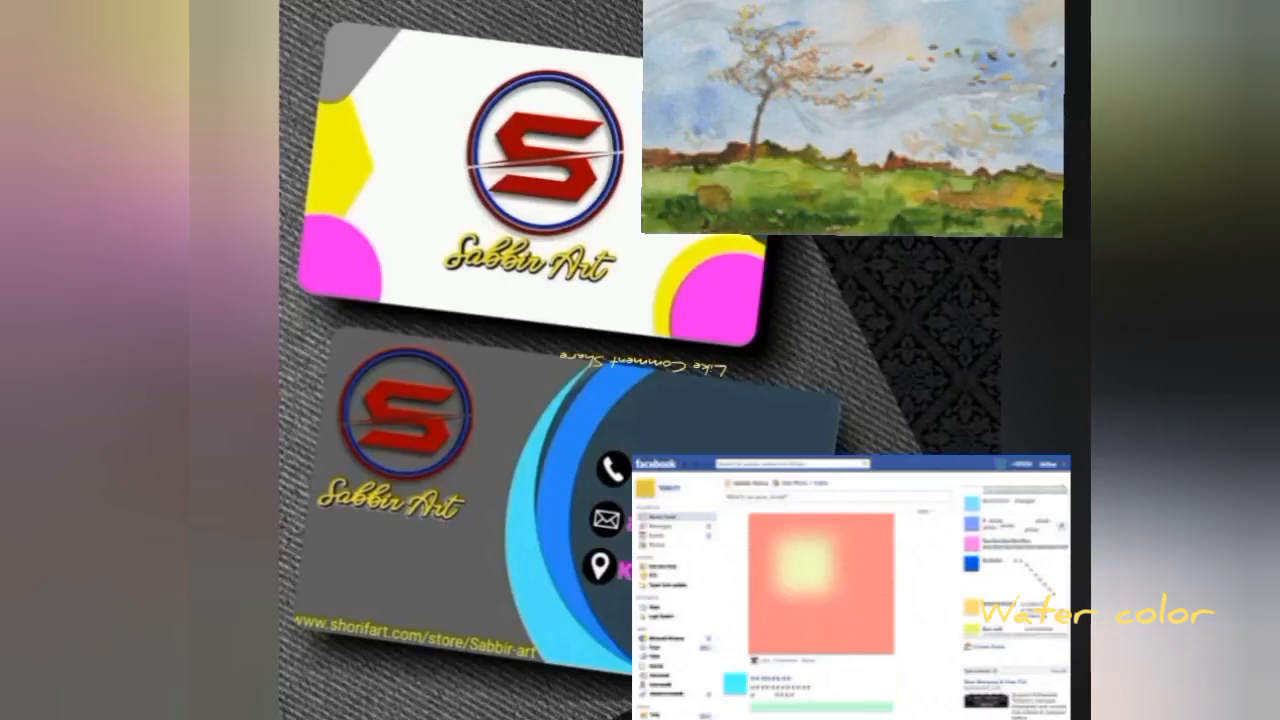